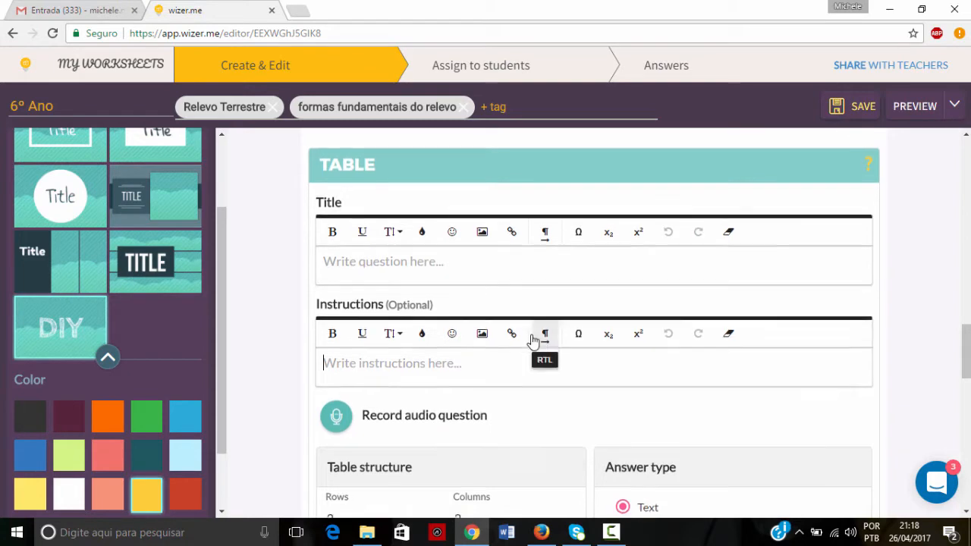
pyautogui.scroll(-2, 455, 304)
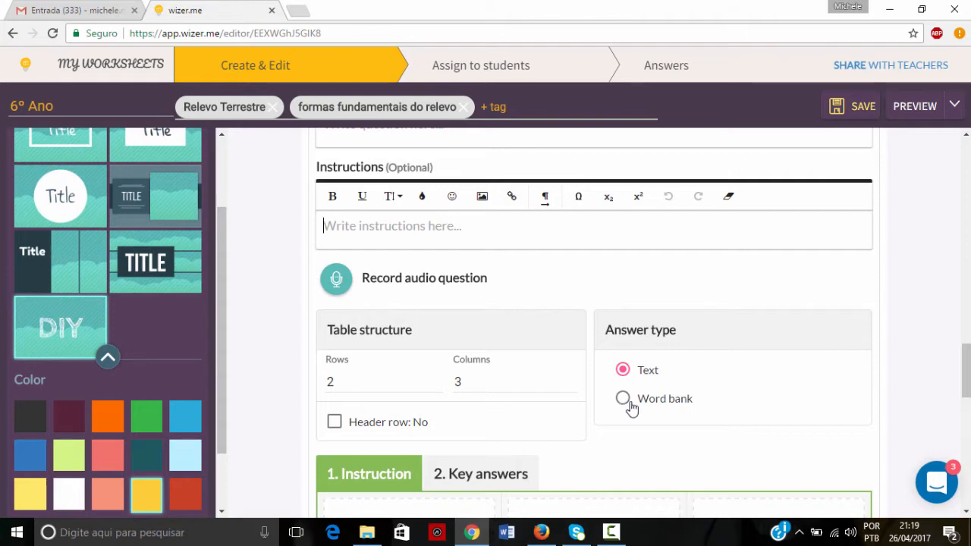
pyautogui.scroll(-2, 522, 383)
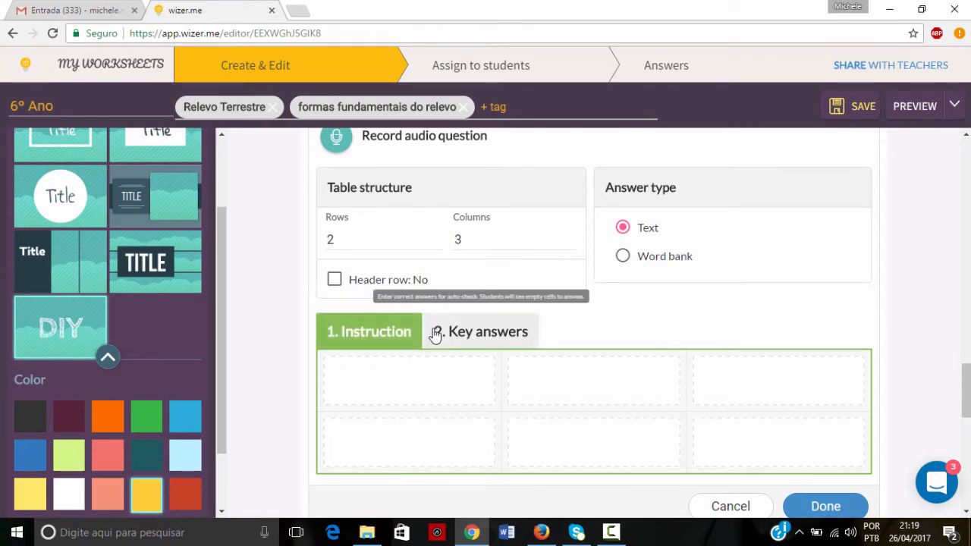
pyautogui.scroll(4, 438, 293)
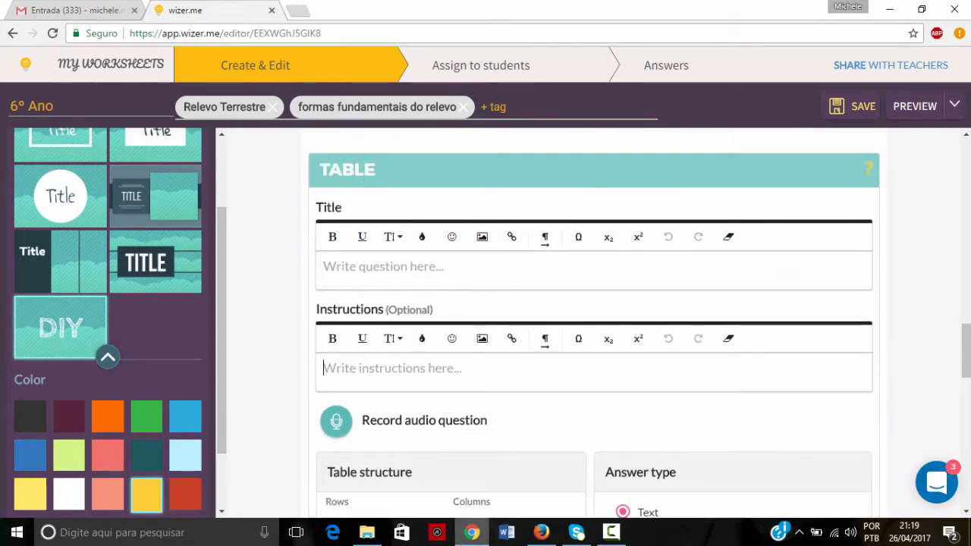
# Step: Copy the table title "Relacione as duas colunas da tabela a seguir..." from the Firefox worksheet into the Chrome table's Title
pyautogui.click(541, 532)
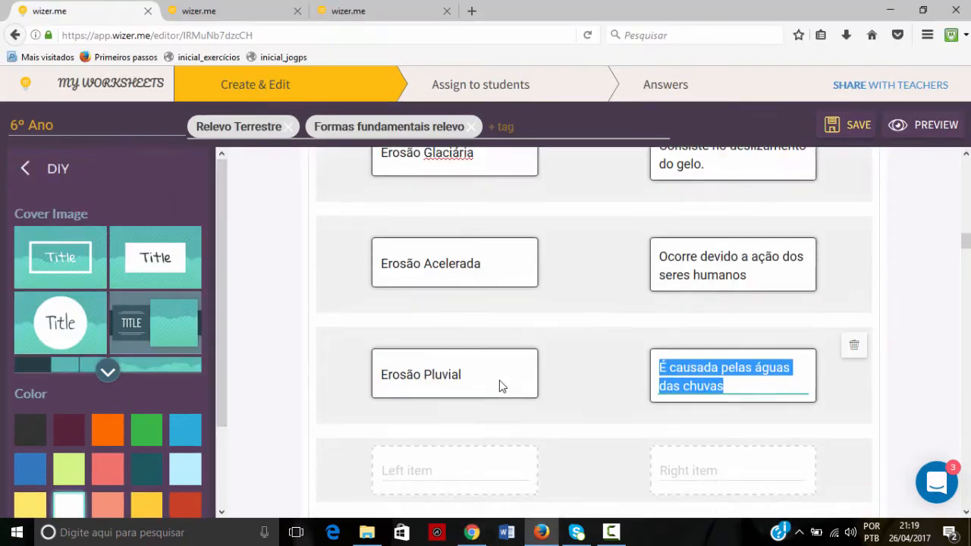
pyautogui.scroll(10, 499, 380)
pyautogui.moveTo(334, 303); pyautogui.dragTo(526, 323)
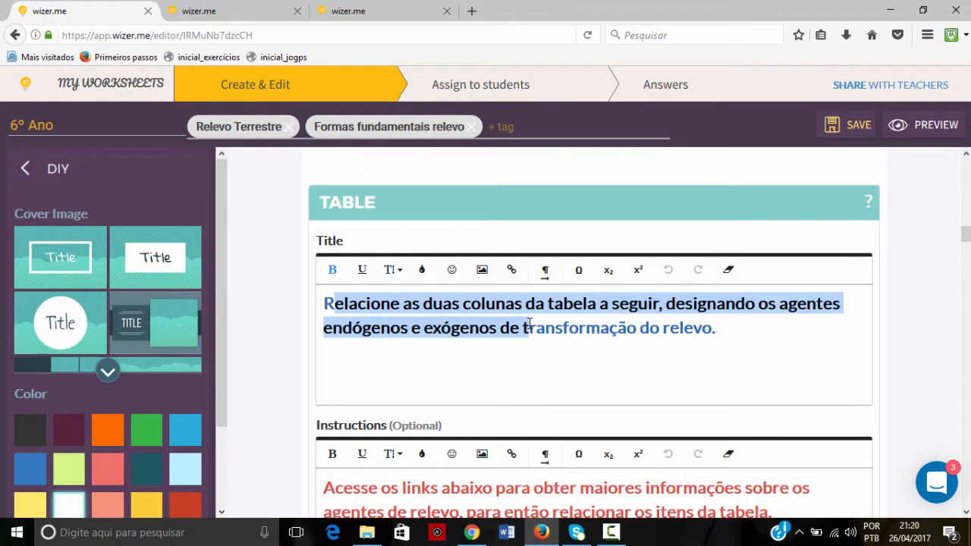
pyautogui.click(746, 353)
pyautogui.moveTo(673, 334); pyautogui.dragTo(300, 295)
pyautogui.hotkey('ctrl', 'c')
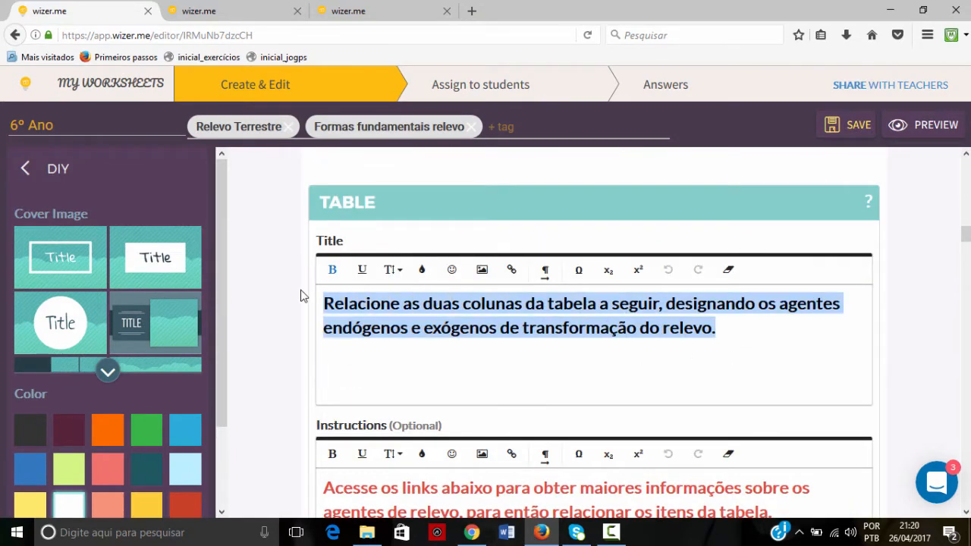
pyautogui.click(472, 532)
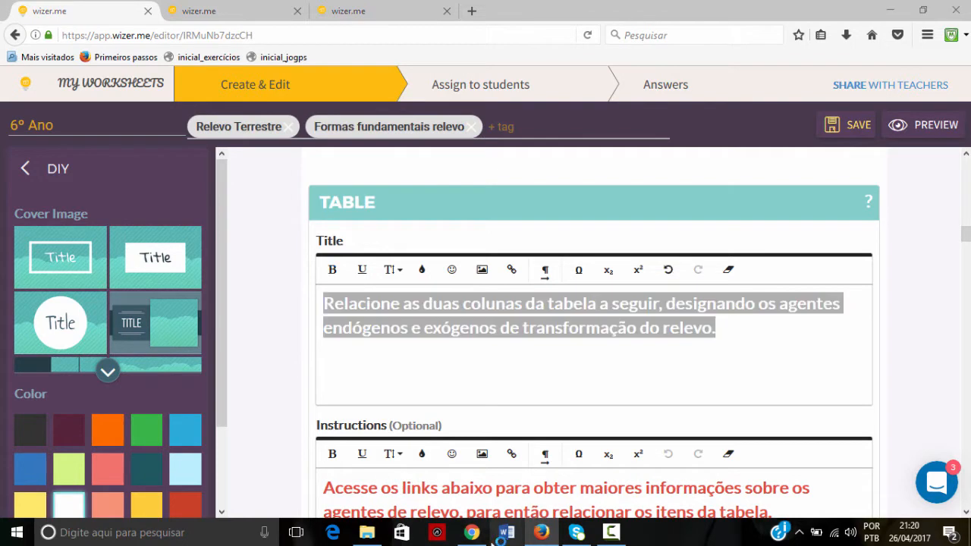
pyautogui.click(373, 266)
pyautogui.hotkey('ctrl', 'v')
# Step: Format the whole table title as bold, larger text in orange
pyautogui.hotkey('ctrl', 'a')
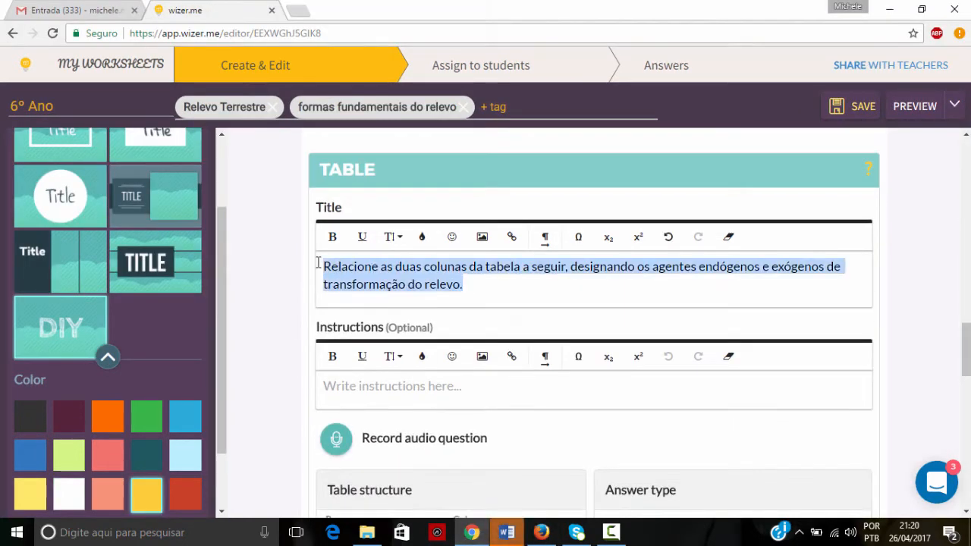
pyautogui.click(333, 238)
pyautogui.click(392, 236)
pyautogui.click(399, 371)
pyautogui.click(421, 236)
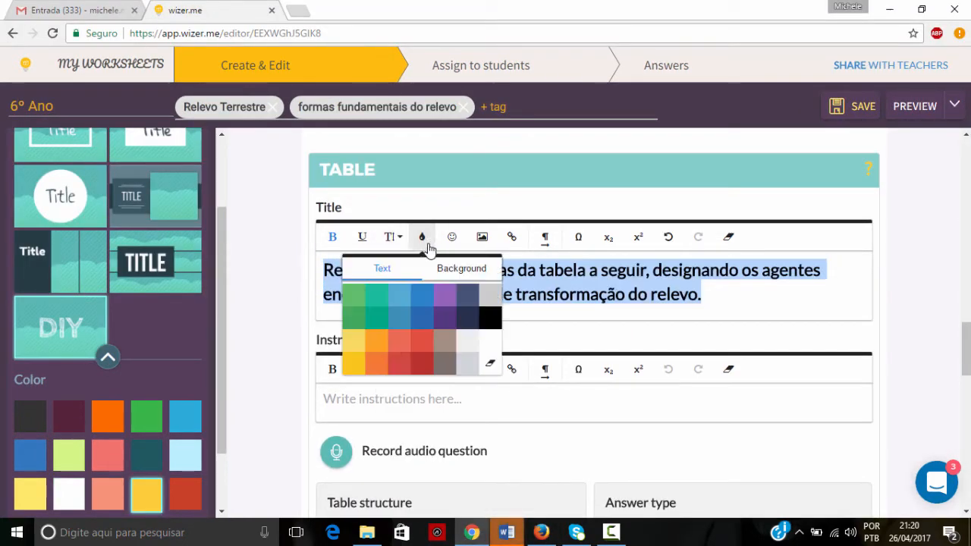
pyautogui.click(387, 346)
pyautogui.click(402, 354)
# Step: Examine the instructions text and table settings of the reference table in Firefox
pyautogui.scroll(-2, 403, 353)
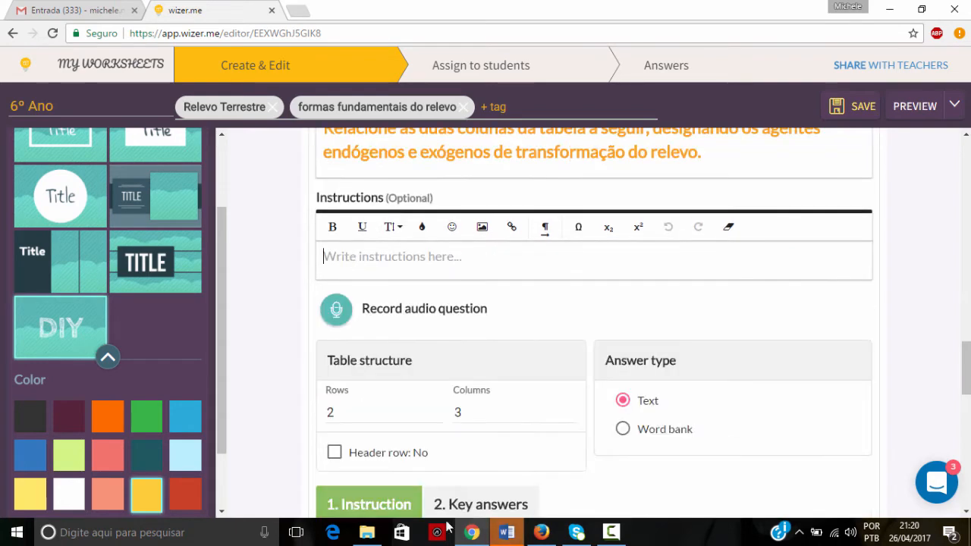
pyautogui.click(541, 535)
pyautogui.scroll(-3, 472, 382)
pyautogui.moveTo(323, 300); pyautogui.dragTo(582, 458)
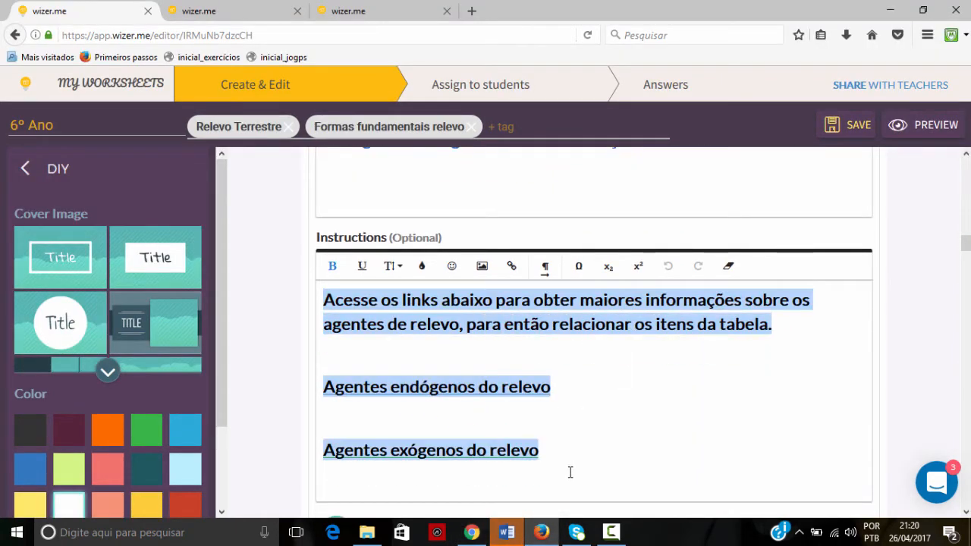
pyautogui.click(480, 323)
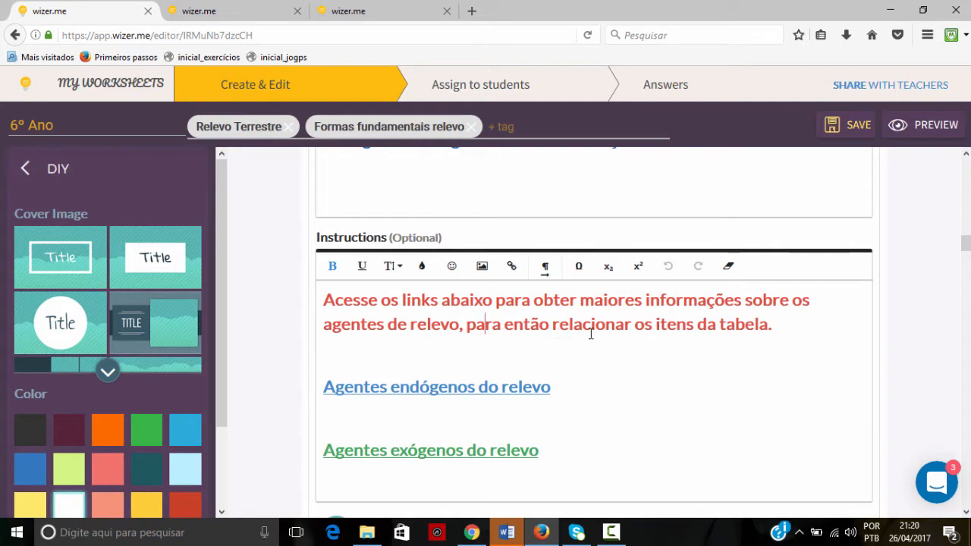
pyautogui.scroll(-4, 607, 334)
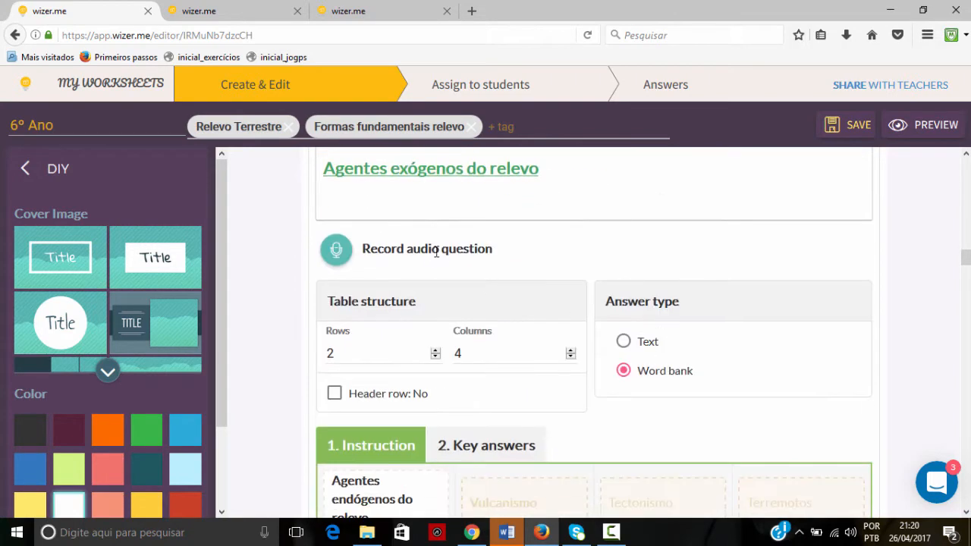
pyautogui.scroll(3, 519, 280)
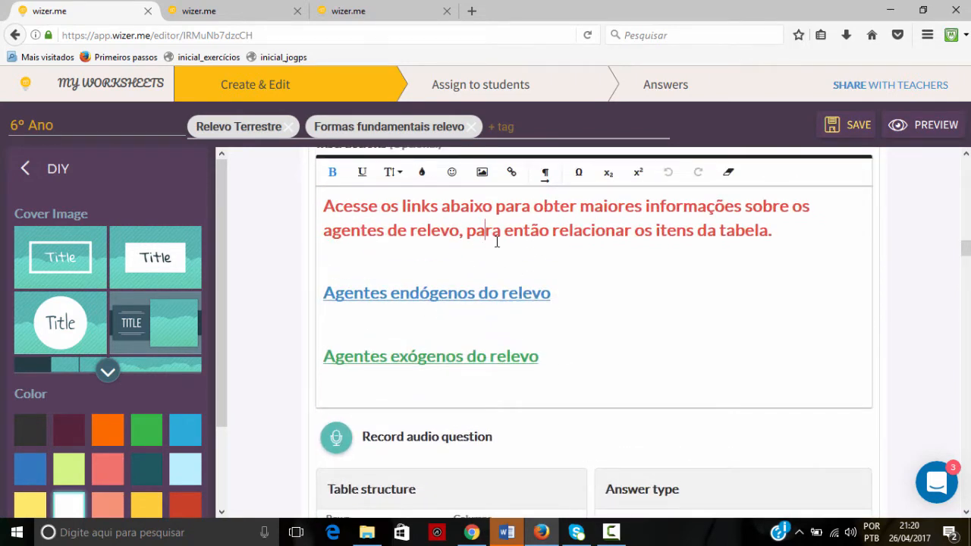
pyautogui.scroll(-3, 580, 311)
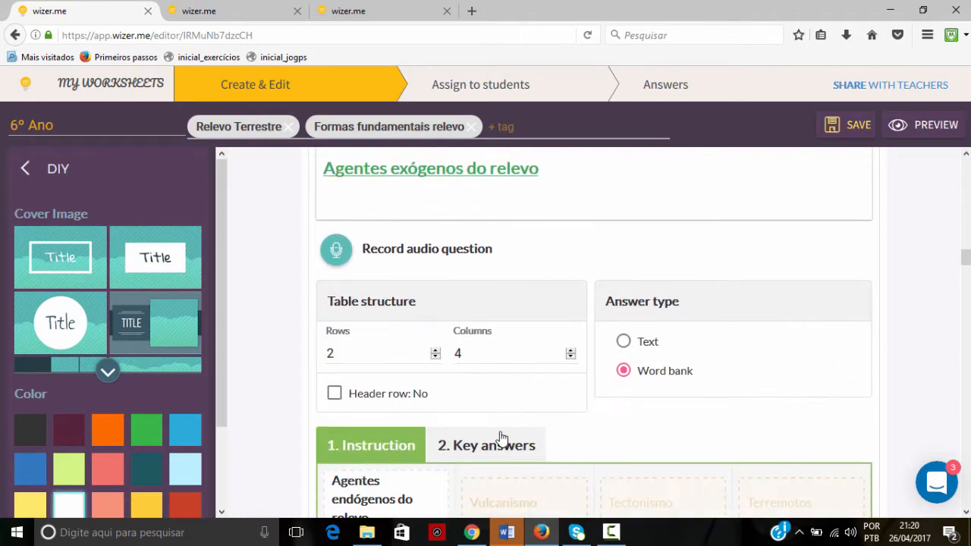
# Step: Copy the full instructions, including both "Agentes" link lines, from the Firefox worksheet into the Chrome table's Instructions
pyautogui.scroll(4, 496, 343)
pyautogui.moveTo(326, 297); pyautogui.dragTo(570, 464)
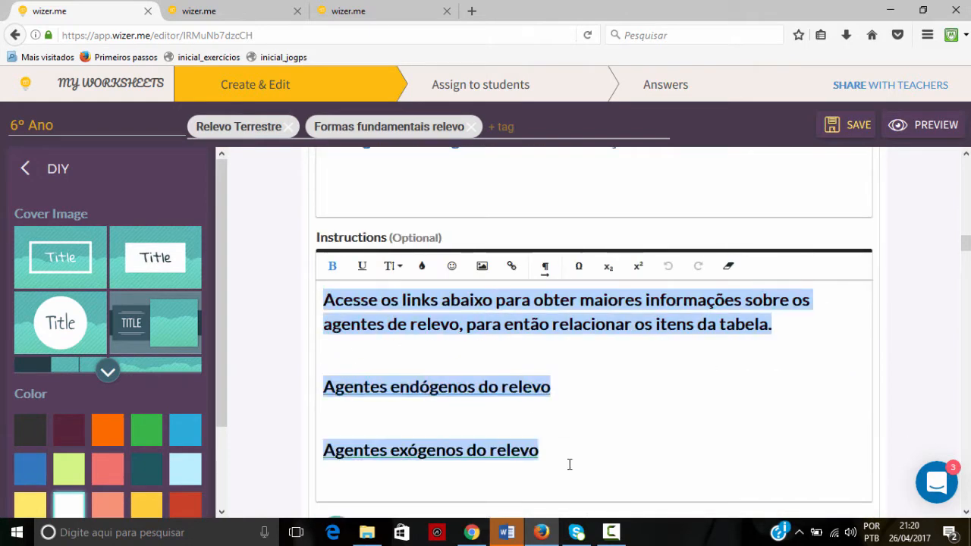
pyautogui.hotkey('ctrl', 'c')
pyautogui.click(472, 532)
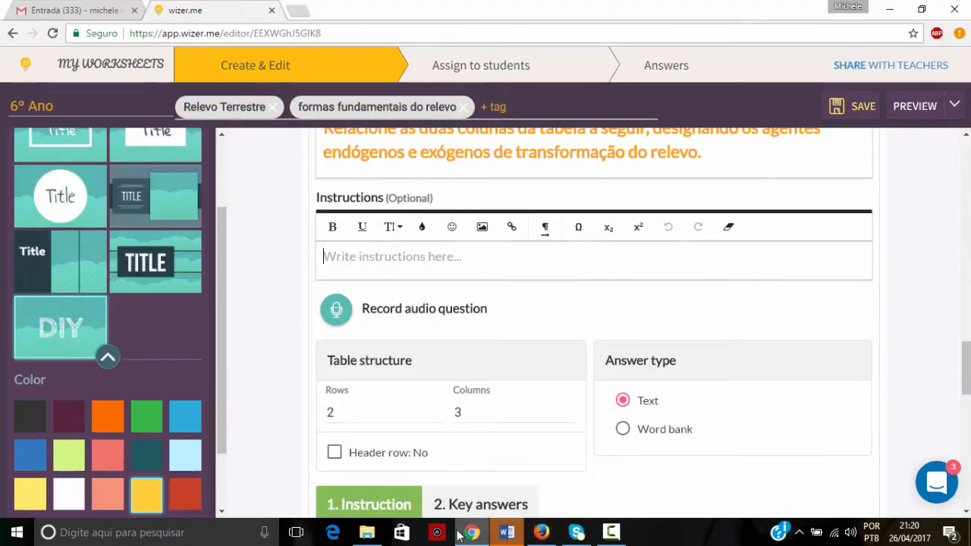
pyautogui.click(350, 259)
pyautogui.hotkey('ctrl', 'v')
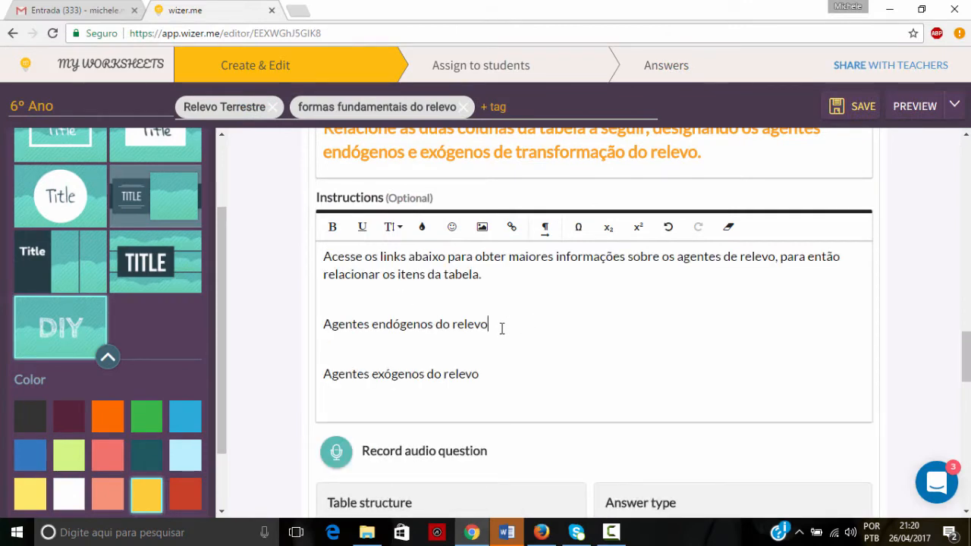
# Step: In Firefox, inspect the URL behind the "Agentes endógenos do relevo" link in the instructions
pyautogui.click(535, 531)
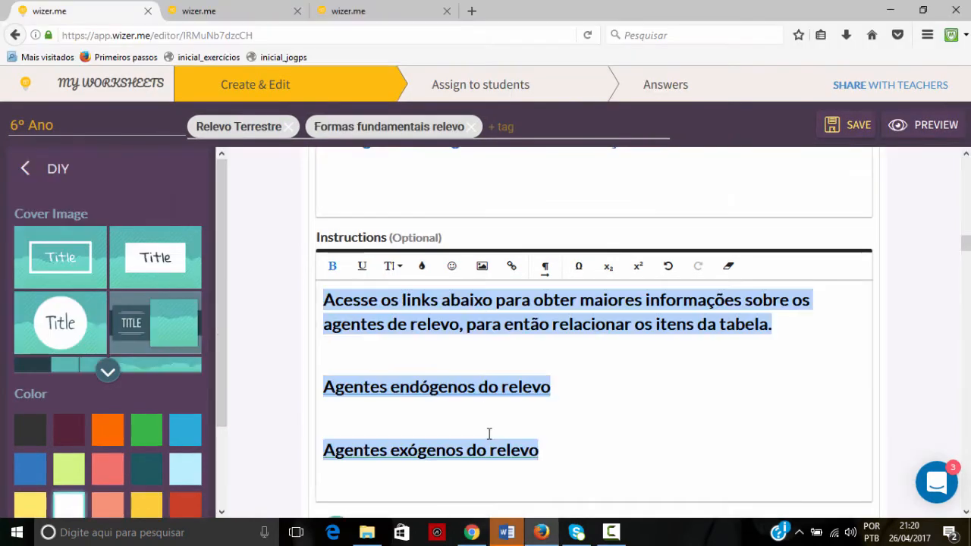
pyautogui.click(499, 387)
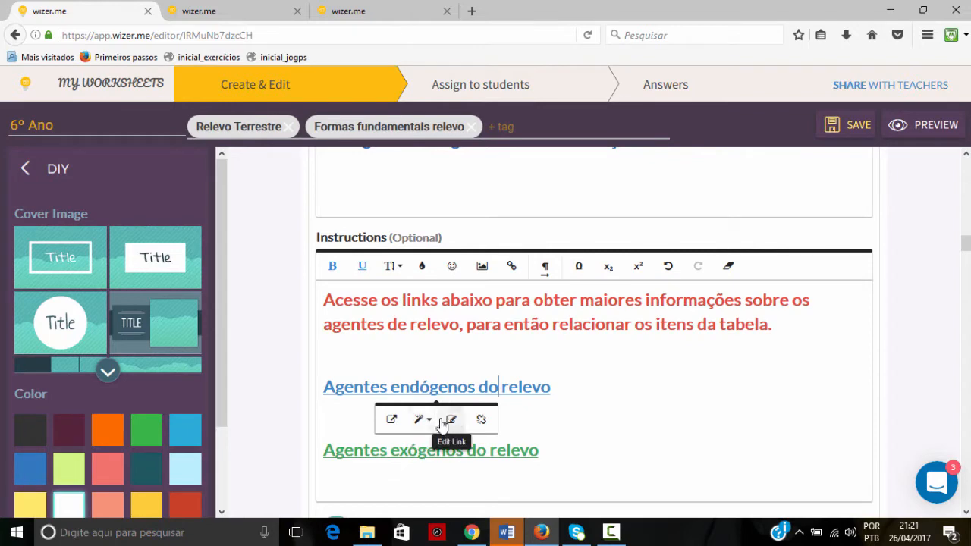
pyautogui.click(553, 374)
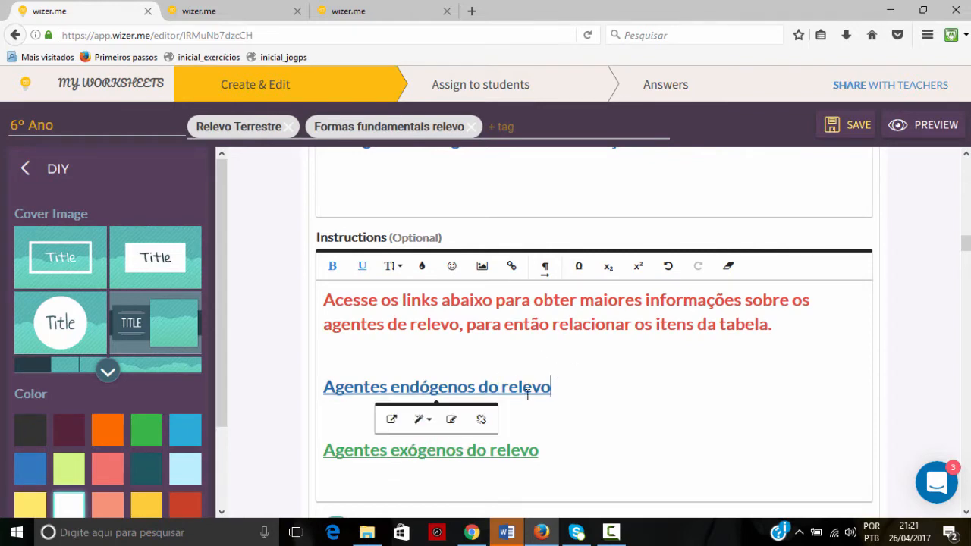
pyautogui.click(451, 419)
pyautogui.tripleClick(358, 457)
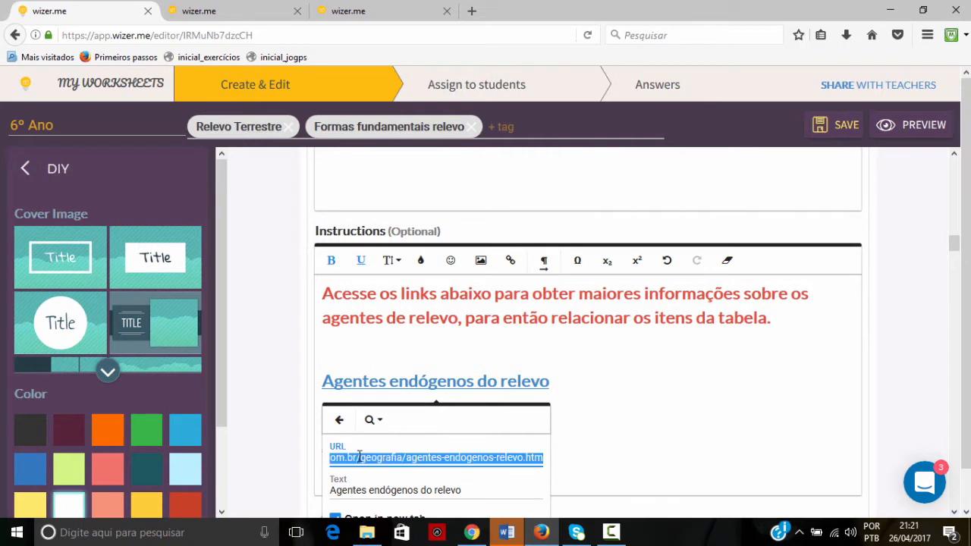
# Step: Examine the reference table's rows, columns, answer type and cell contents
pyautogui.scroll(-3, 380, 239)
pyautogui.scroll(-3, 358, 326)
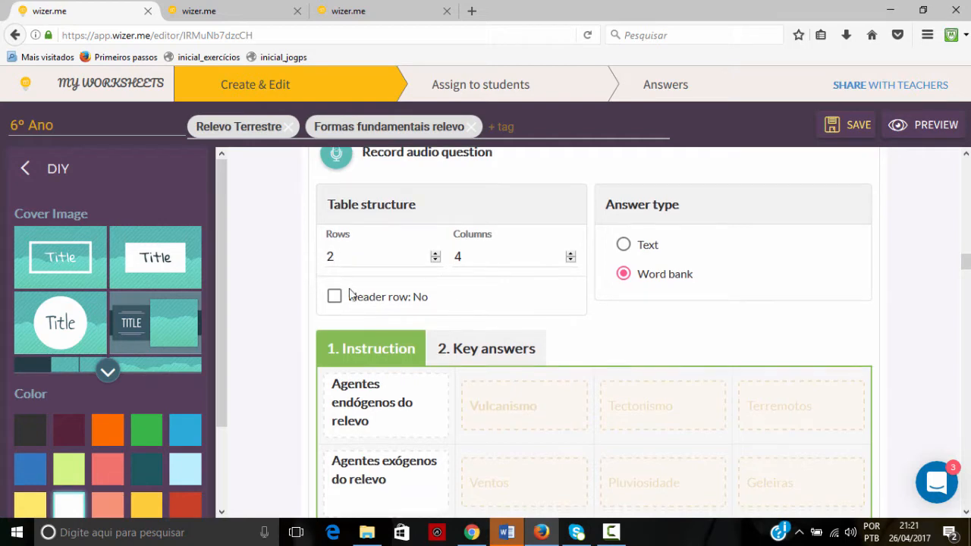
pyautogui.scroll(-2, 352, 296)
pyautogui.scroll(2, 370, 320)
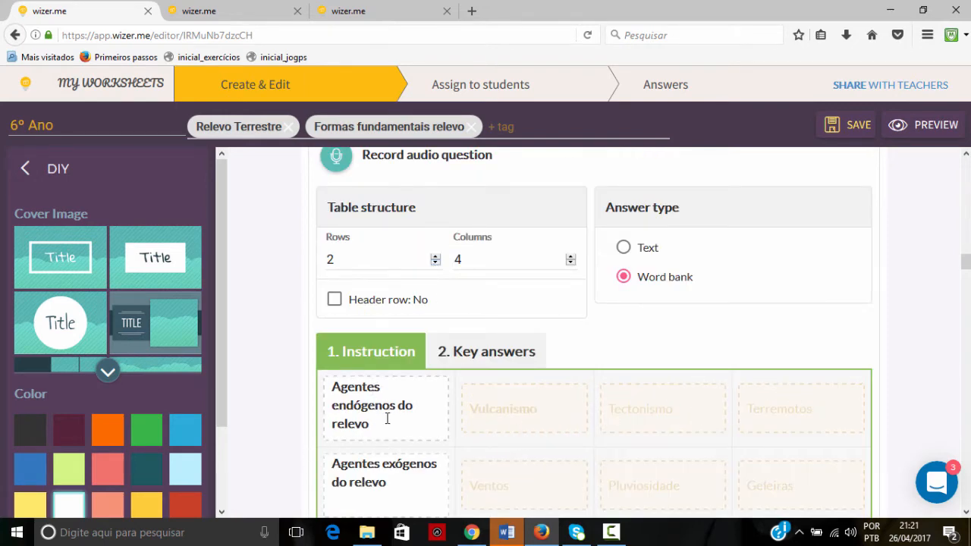
pyautogui.scroll(-2, 387, 418)
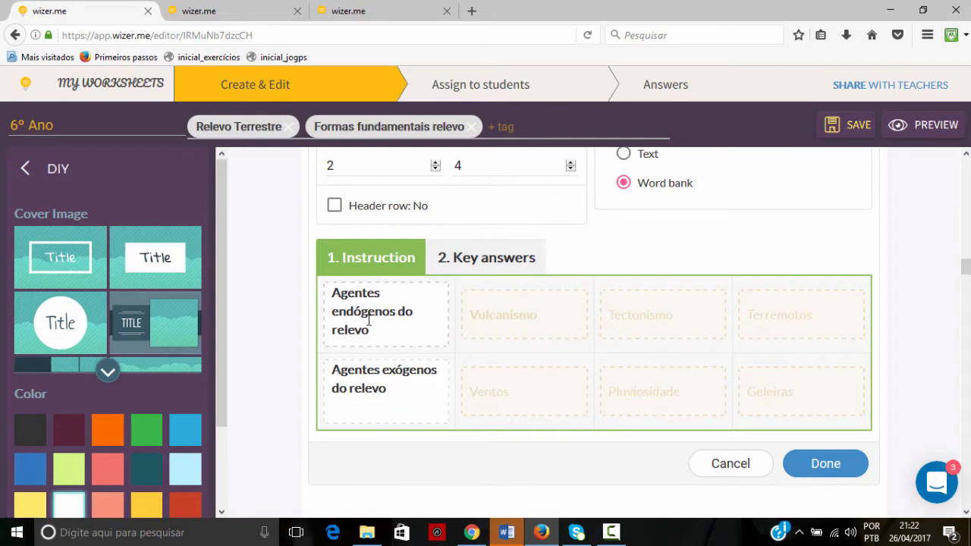
pyautogui.scroll(3, 422, 210)
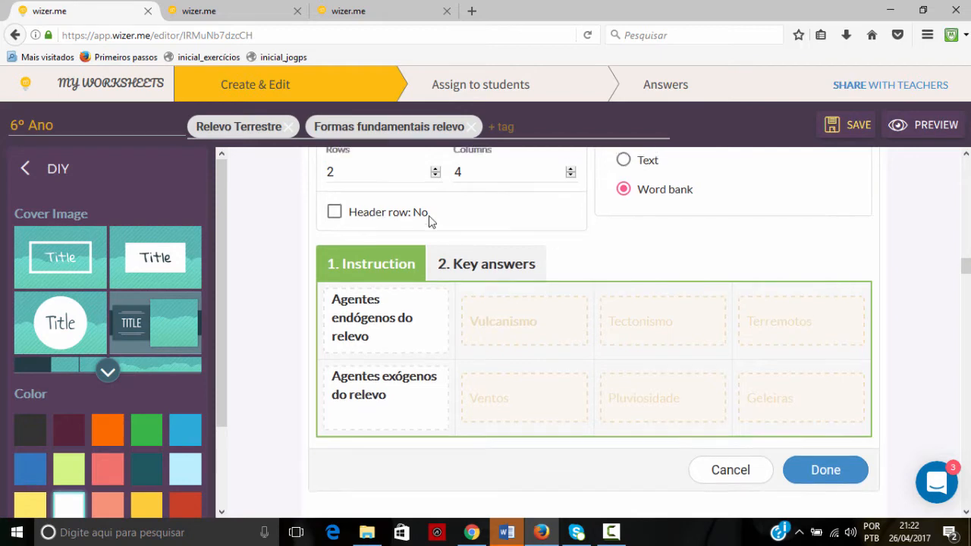
pyautogui.scroll(6, 425, 258)
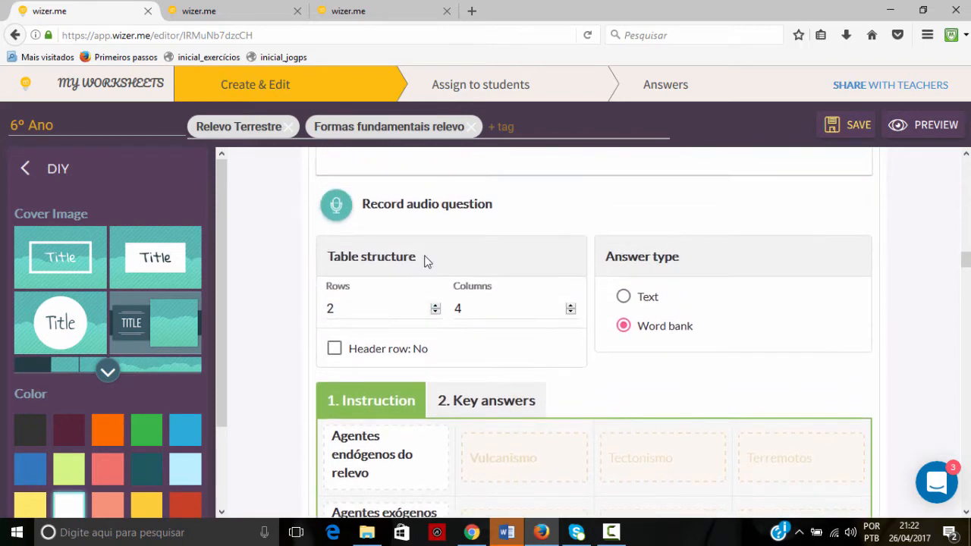
pyautogui.scroll(-3, 428, 272)
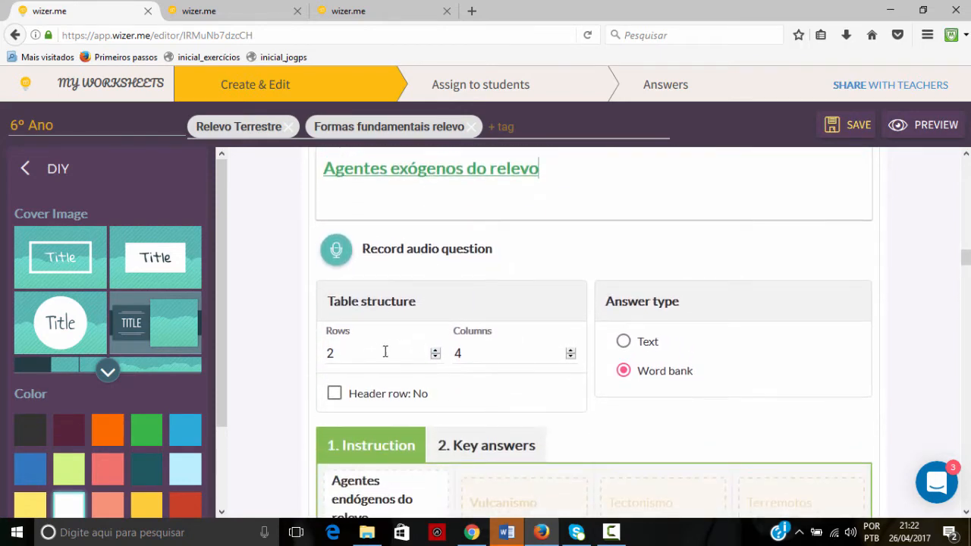
pyautogui.click(438, 363)
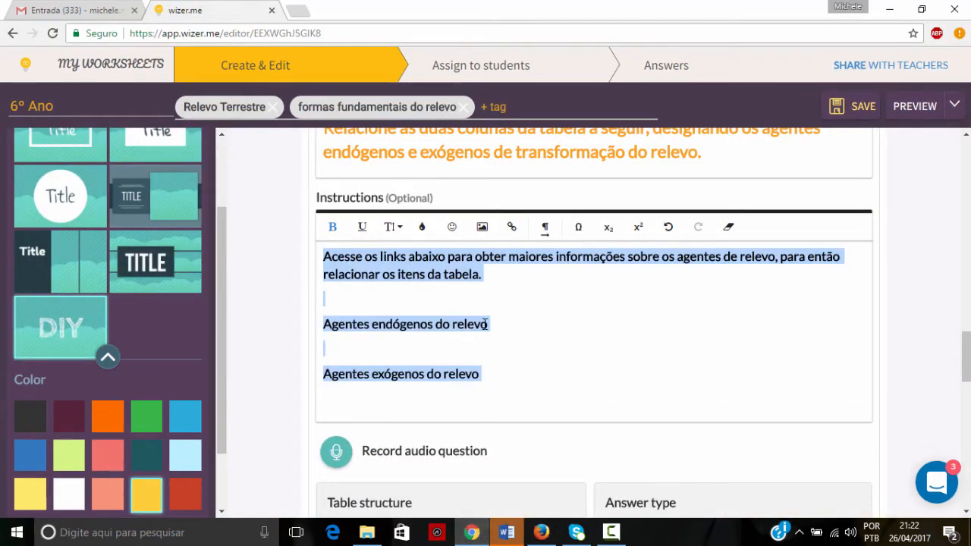
# Step: Set the Chrome table to 4 columns and 2 rows, with Word bank as the answer type
pyautogui.scroll(-3, 486, 326)
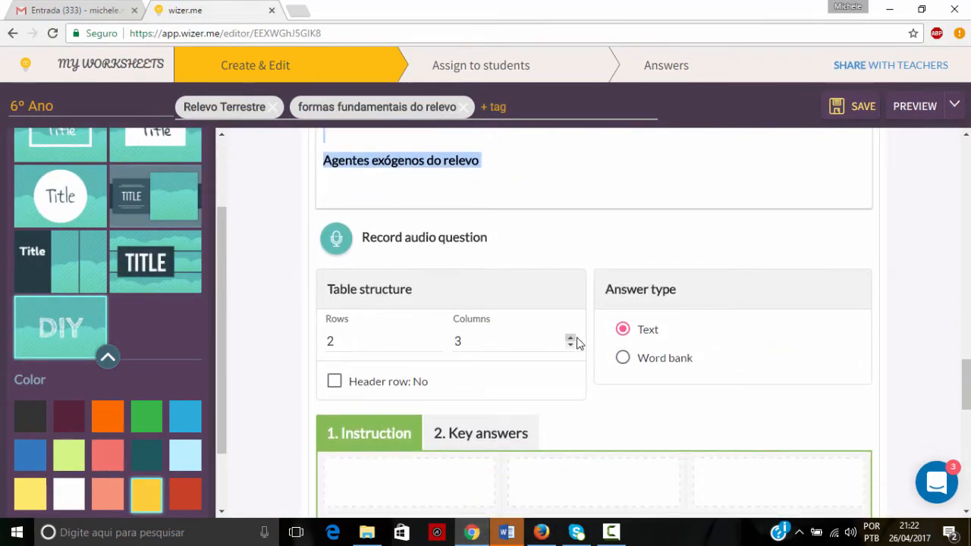
pyautogui.click(577, 343)
pyautogui.click(570, 339)
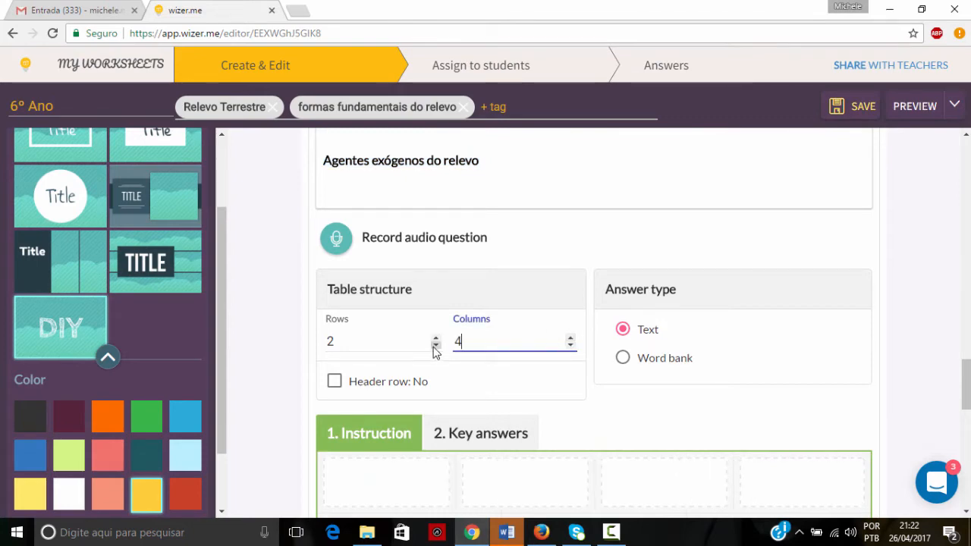
pyautogui.click(436, 346)
pyautogui.click(436, 340)
pyautogui.click(436, 340)
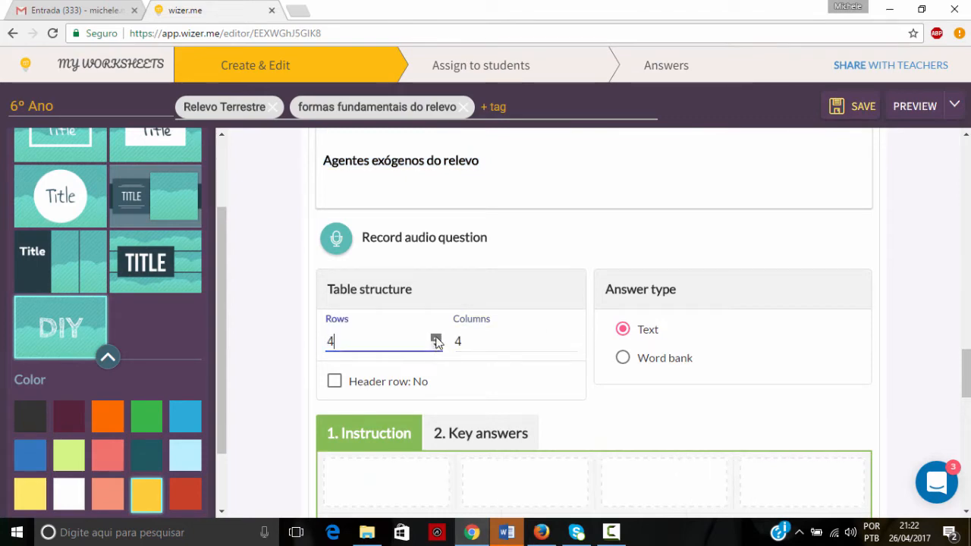
pyautogui.click(435, 339)
pyautogui.click(435, 346)
pyautogui.click(435, 346)
pyautogui.click(436, 347)
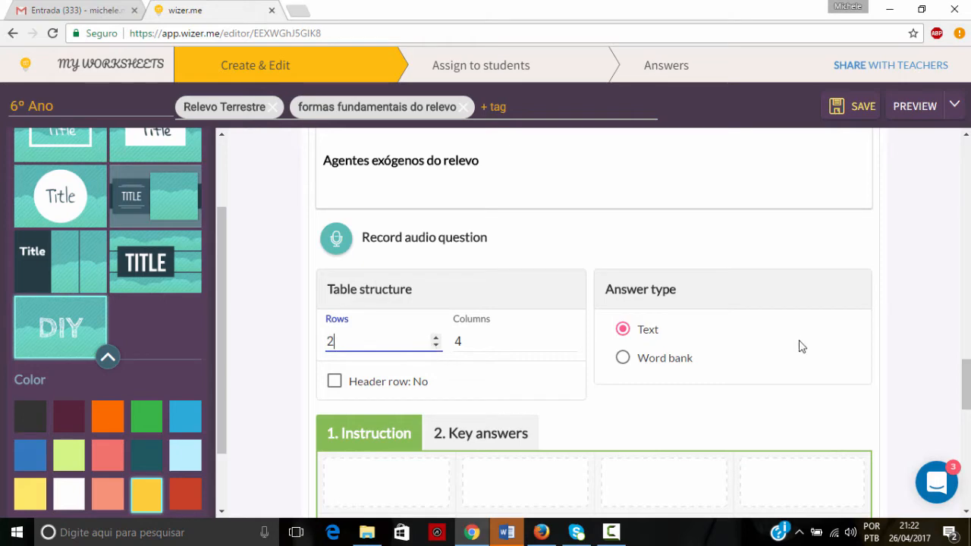
pyautogui.click(628, 365)
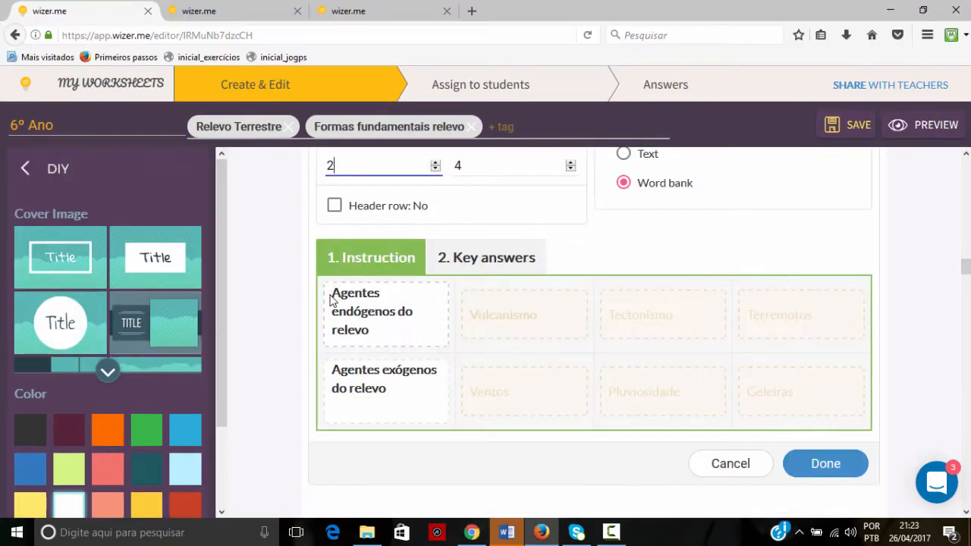
# Step: Copy the row labels "Agentes endógenos do relevo" and "Agentes exógenos do relevo" from the Firefox table into the Chrome table's first-column instruction cells
pyautogui.moveTo(331, 298); pyautogui.dragTo(406, 338)
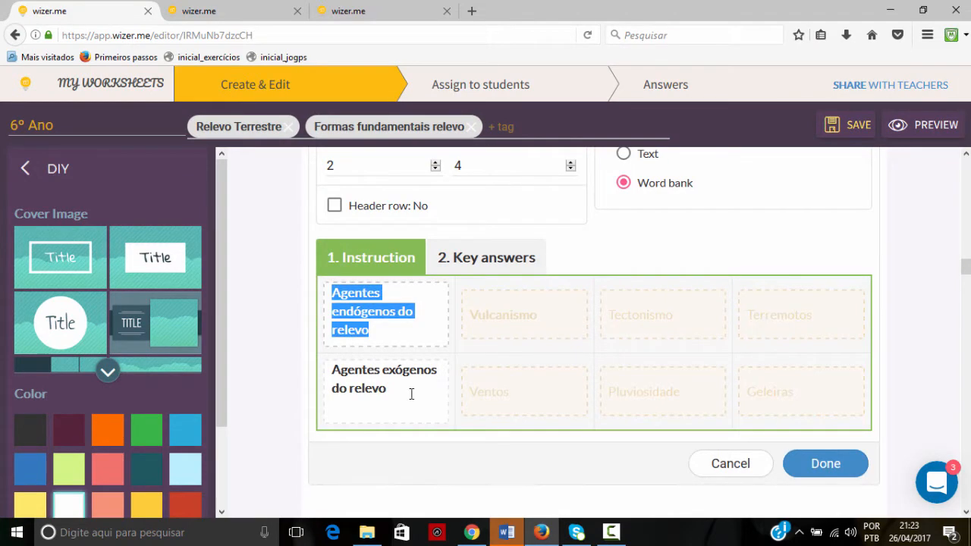
pyautogui.click(472, 533)
pyautogui.scroll(-2, 452, 402)
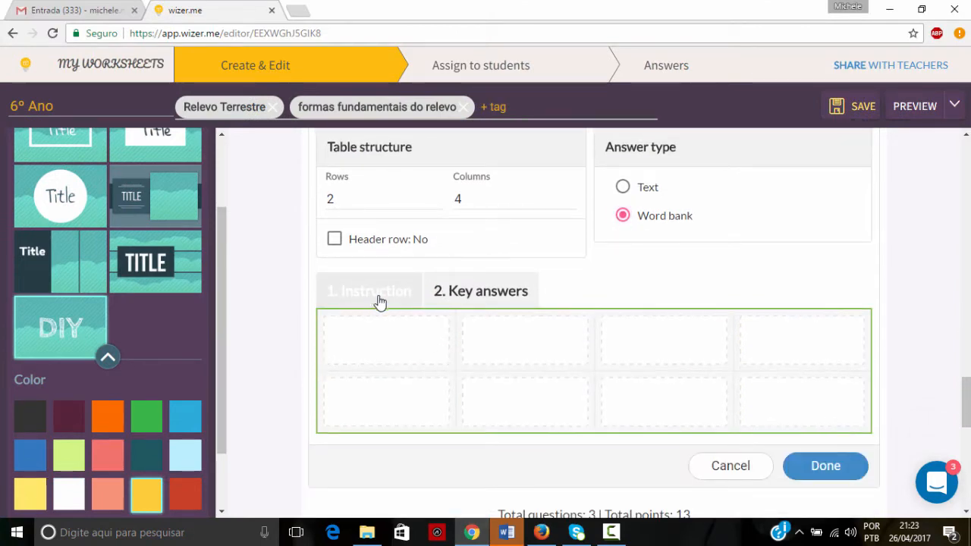
pyautogui.click(398, 339)
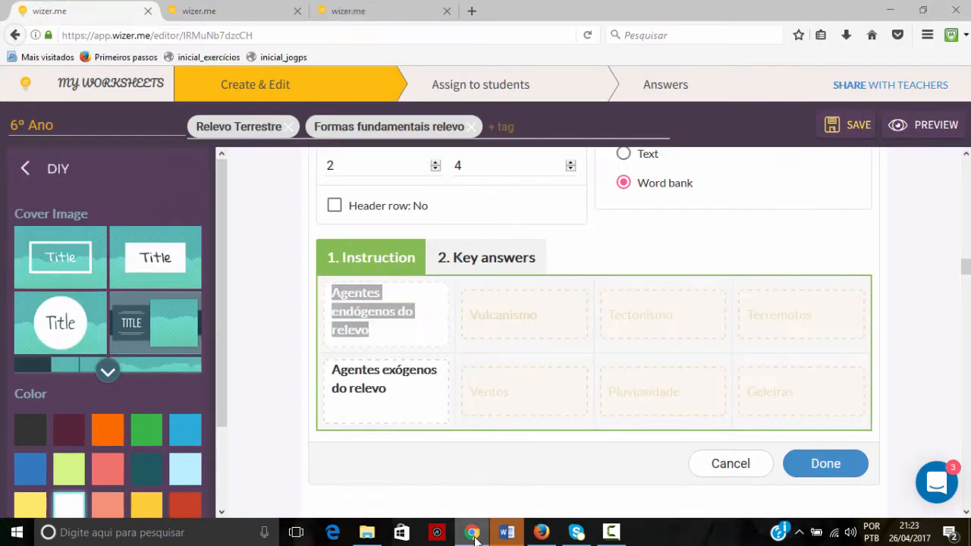
pyautogui.press('Tab')
pyautogui.hotkey('ctrl', 'a')
pyautogui.hotkey('ctrl', 'c')
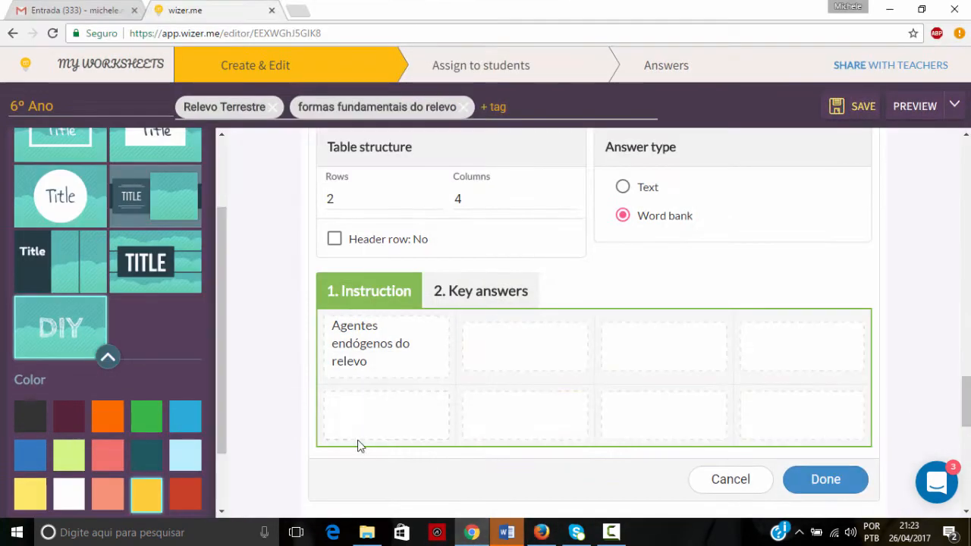
pyautogui.click(359, 407)
pyautogui.hotkey('ctrl', 'v')
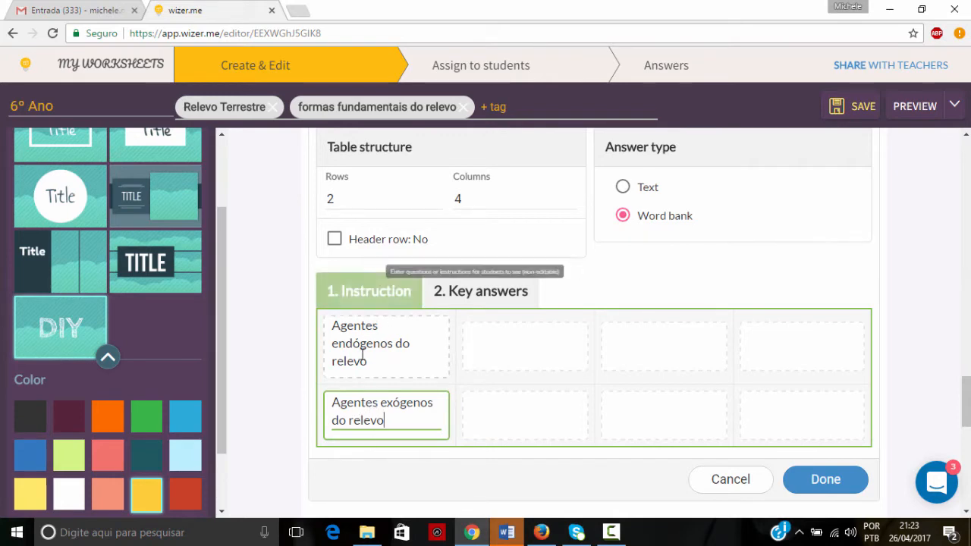
# Step: In the Chrome table's key answers, fill the first endogenous answer cell with "Vulcanismo" copied from the Firefox table
pyautogui.click(470, 298)
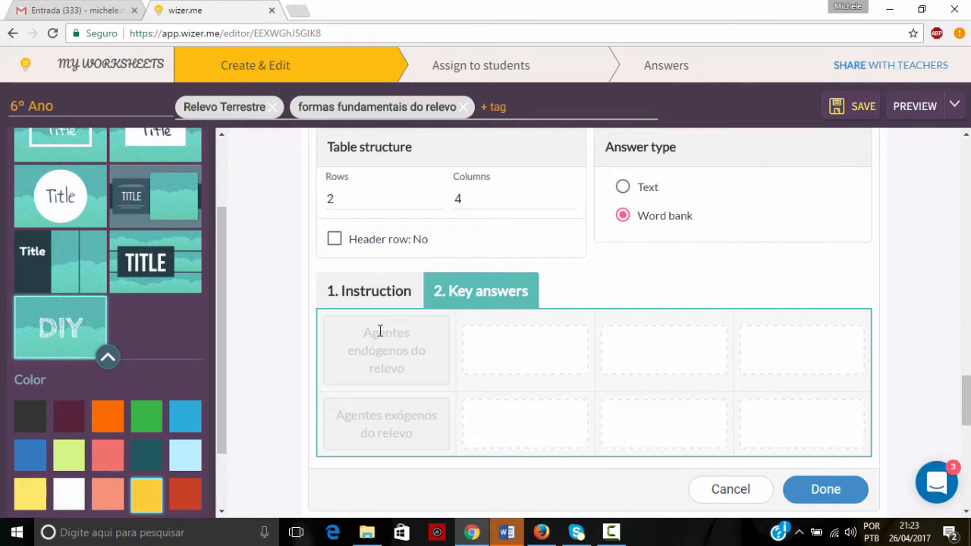
pyautogui.click(543, 533)
pyautogui.doubleClick(486, 314)
pyautogui.hotkey('ctrl', 'c')
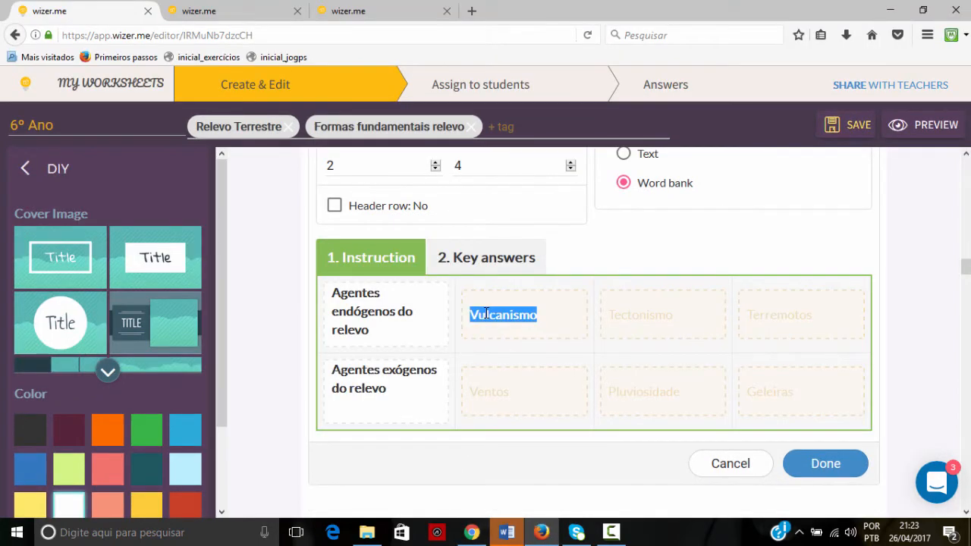
pyautogui.click(472, 533)
pyautogui.click(520, 349)
pyautogui.hotkey('ctrl', 'v')
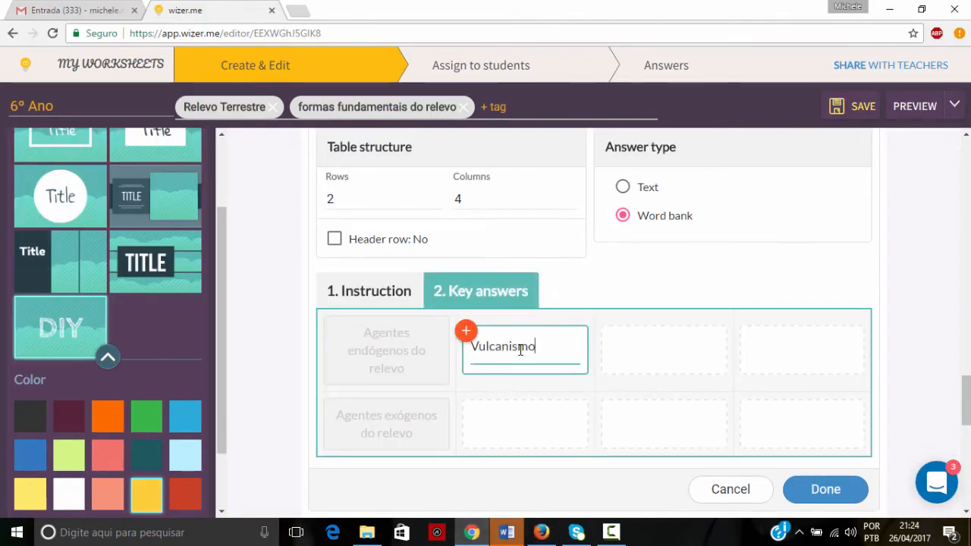
# Step: Copy "Tectonismo" from the Firefox table into the second endogenous answer cell of the Chrome table
pyautogui.click(541, 533)
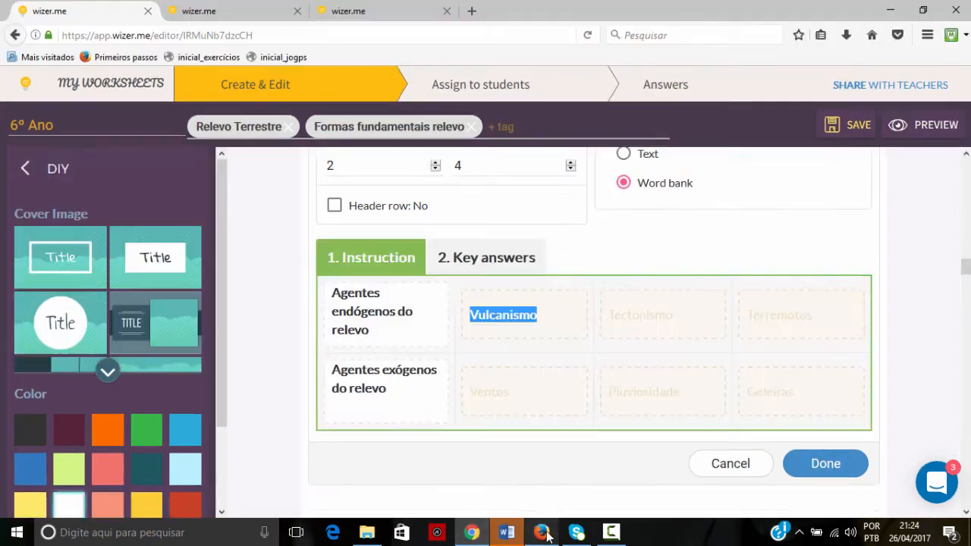
pyautogui.click(637, 318)
pyautogui.doubleClick(637, 319)
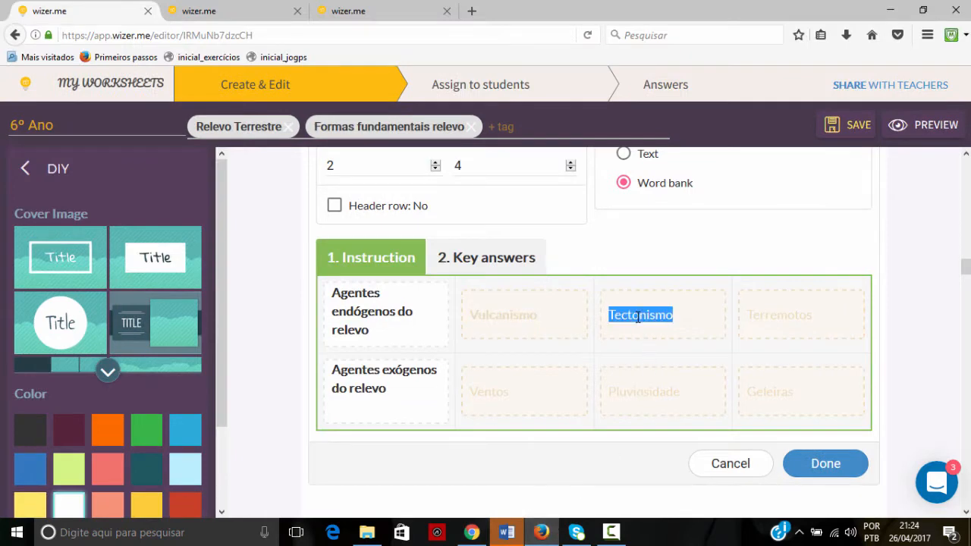
pyautogui.hotkey('ctrl', 'c')
pyautogui.click(471, 532)
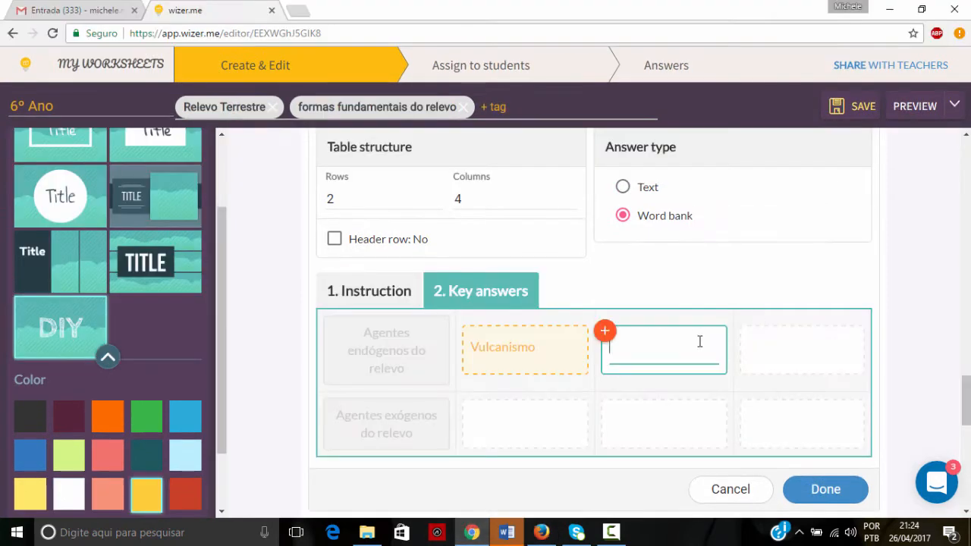
pyautogui.hotkey('ctrl', 'v')
# Step: Copy "Terremotos" from the Firefox table into the third endogenous answer cell of the Chrome table
pyautogui.click(465, 534)
pyautogui.doubleClick(797, 315)
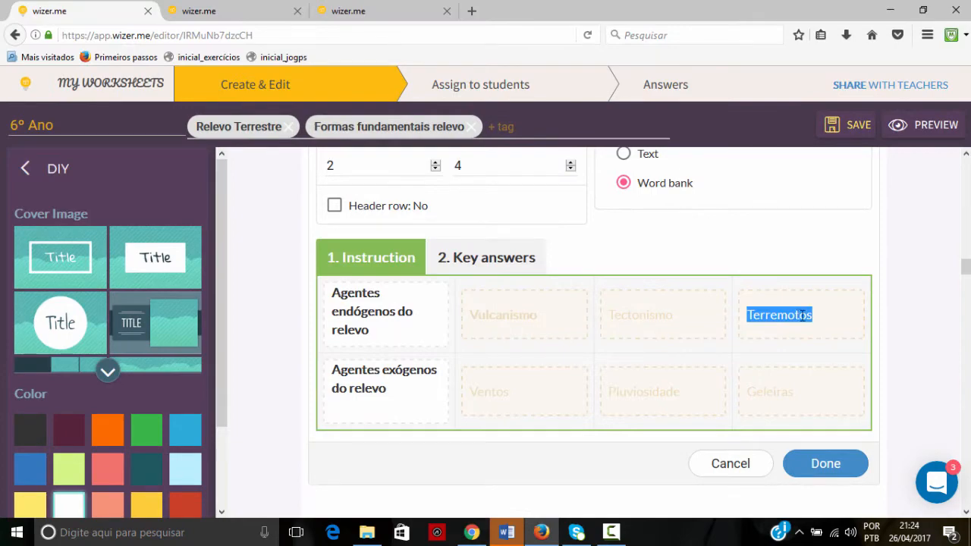
pyautogui.hotkey('ctrl', 'c')
pyautogui.click(506, 533)
pyautogui.click(471, 532)
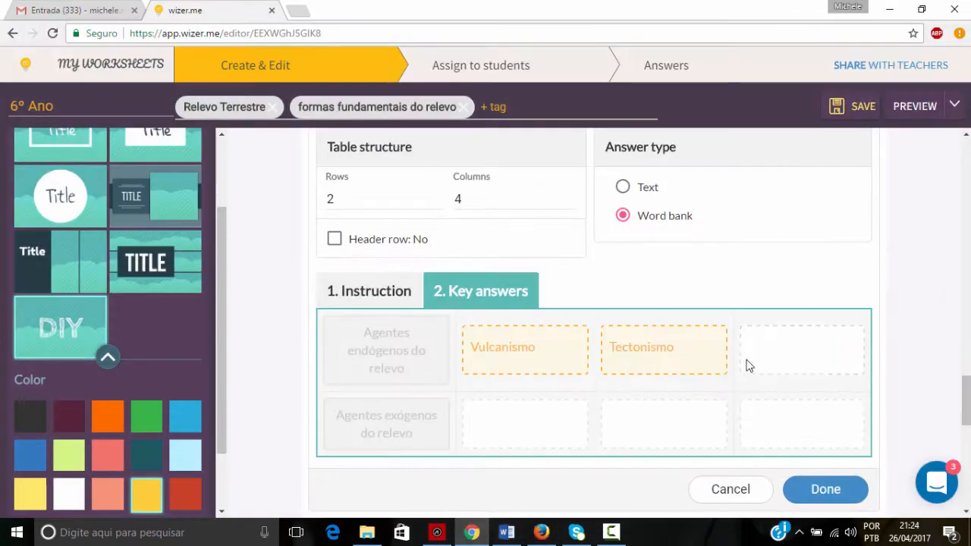
pyautogui.click(774, 349)
pyautogui.hotkey('ctrl', 'v')
# Step: Copy "Ventos" from the Firefox table into the first exogenous answer cell of the Chrome table
pyautogui.click(524, 423)
pyautogui.click(541, 532)
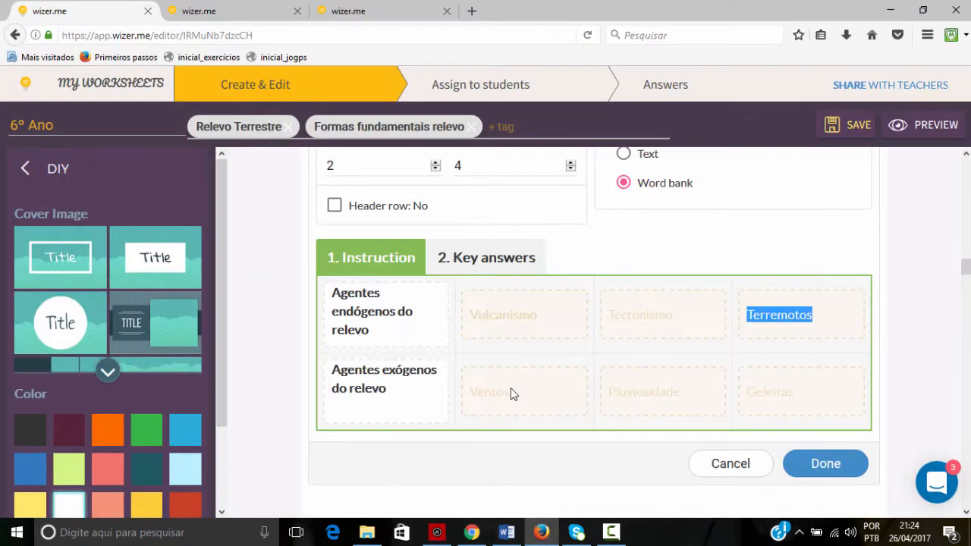
pyautogui.doubleClick(490, 391)
pyautogui.hotkey('ctrl', 'c')
pyautogui.click(471, 532)
pyautogui.hotkey('ctrl', 'v')
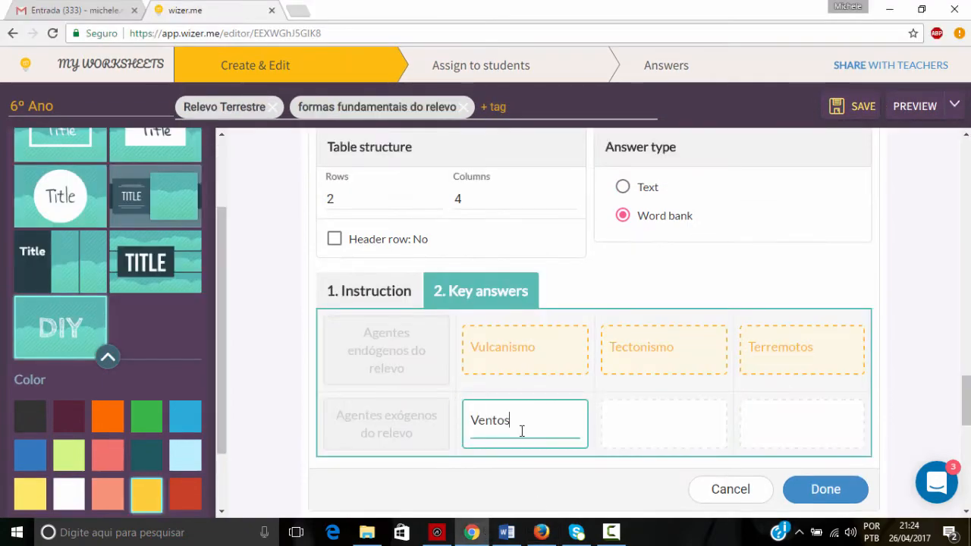
# Step: Copy "Pluviosidade" from the Firefox table into the second exogenous answer cell of the Chrome table
pyautogui.click(471, 532)
pyautogui.doubleClick(637, 392)
pyautogui.hotkey('ctrl', 'c')
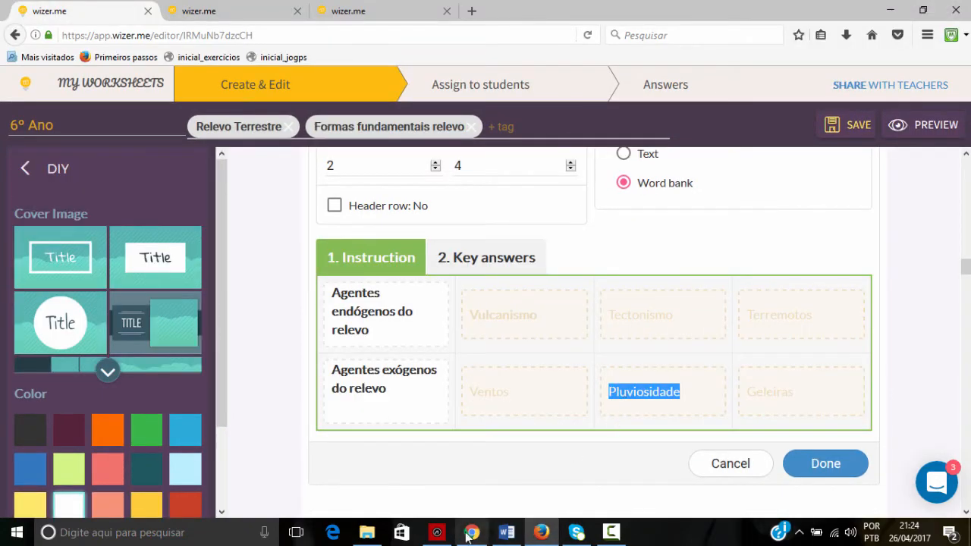
pyautogui.click(471, 533)
pyautogui.click(694, 421)
pyautogui.hotkey('ctrl', 'v')
# Step: Copy "Geleiras" from the Firefox table into the third exogenous answer cell of the Chrome table
pyautogui.click(472, 532)
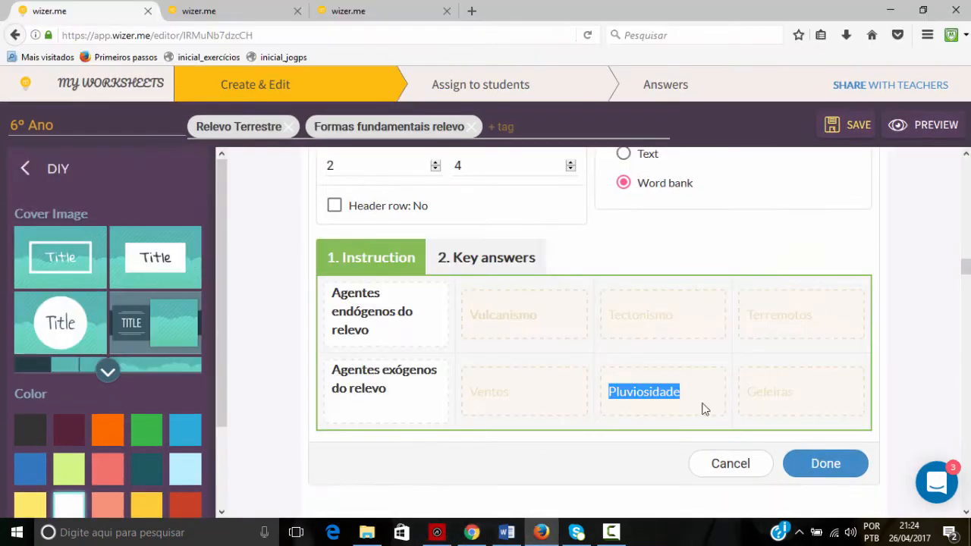
pyautogui.doubleClick(760, 392)
pyautogui.hotkey('ctrl', 'c')
pyautogui.click(471, 532)
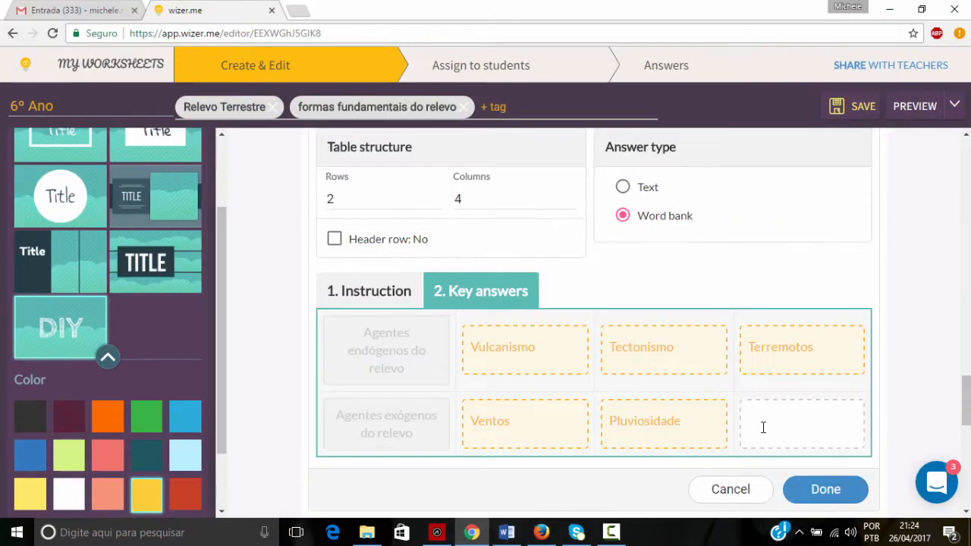
pyautogui.click(772, 422)
pyautogui.hotkey('ctrl', 'v')
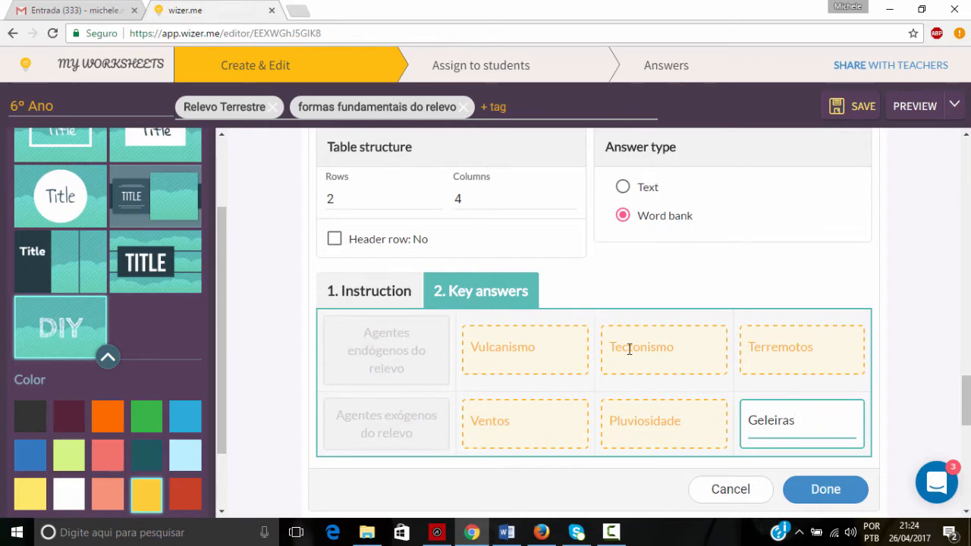
# Step: Review the table question's structure, answer type and key answers, and finish editing the question
pyautogui.scroll(-1, 759, 324)
pyautogui.scroll(1, 759, 324)
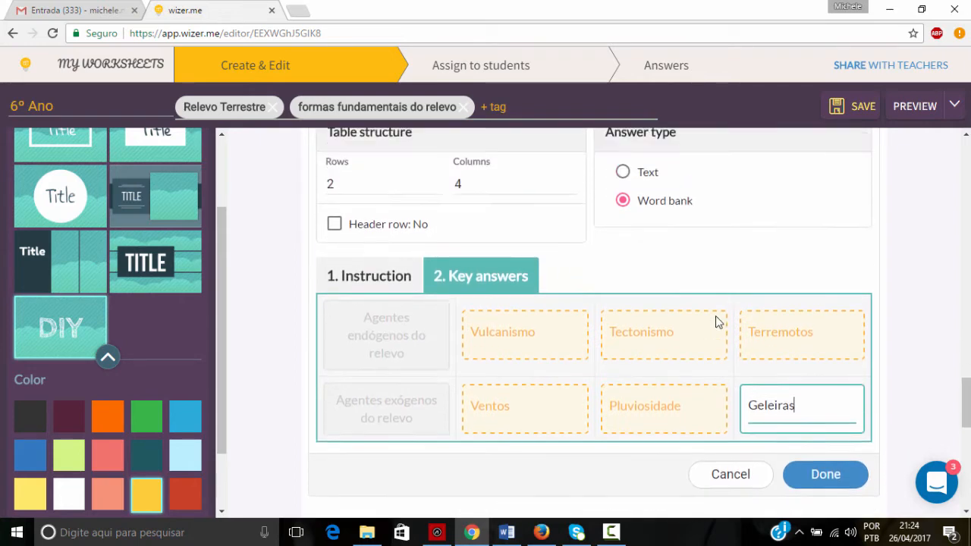
pyautogui.scroll(-2, 717, 320)
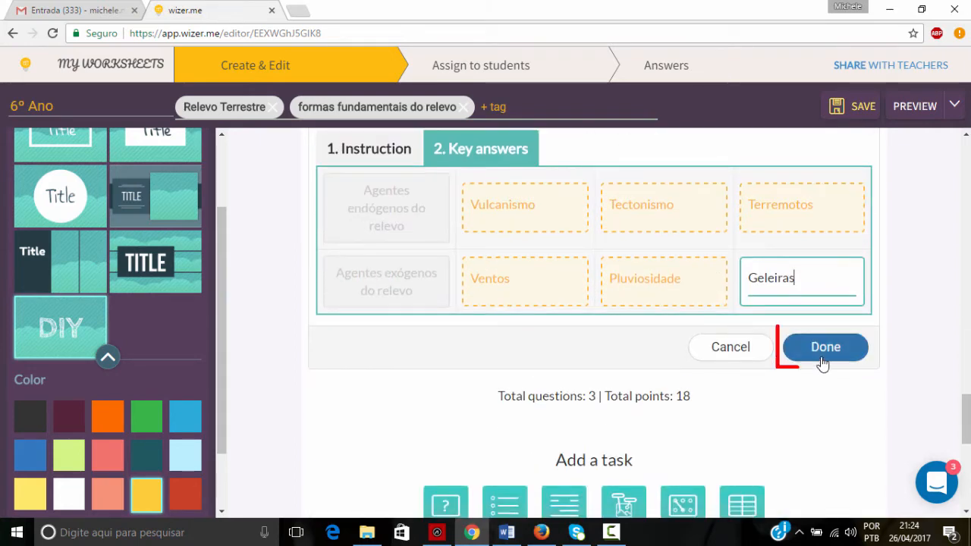
pyautogui.scroll(3, 471, 276)
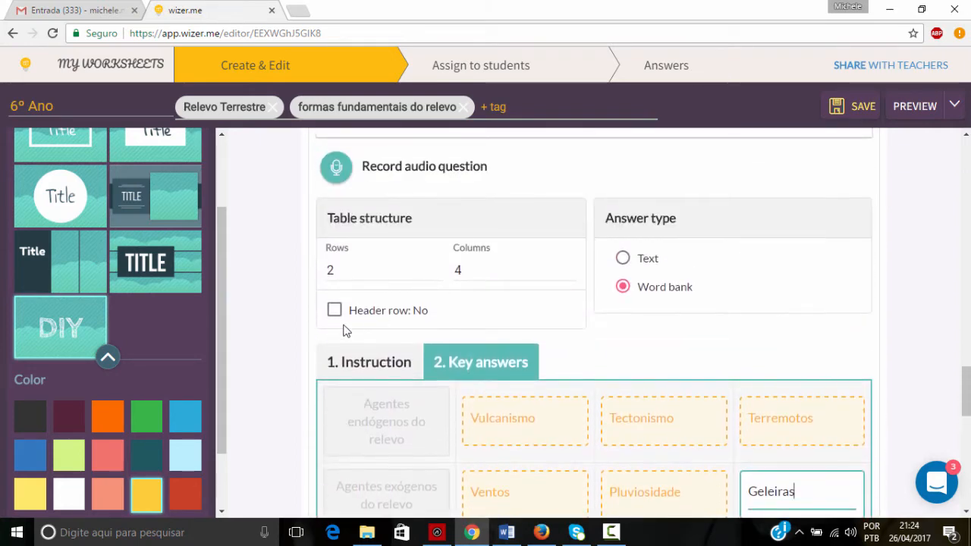
pyautogui.scroll(2, 491, 297)
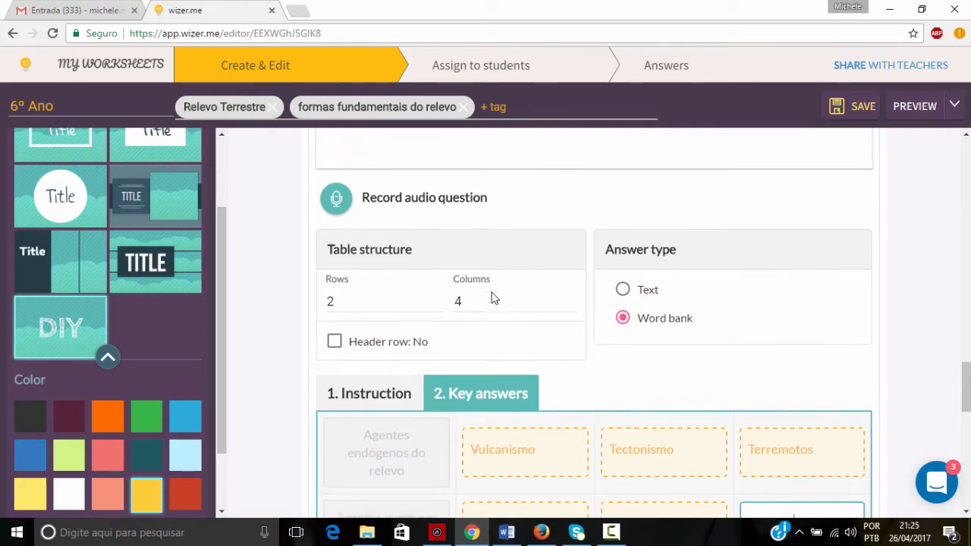
pyautogui.scroll(3, 531, 232)
pyautogui.scroll(-7, 535, 236)
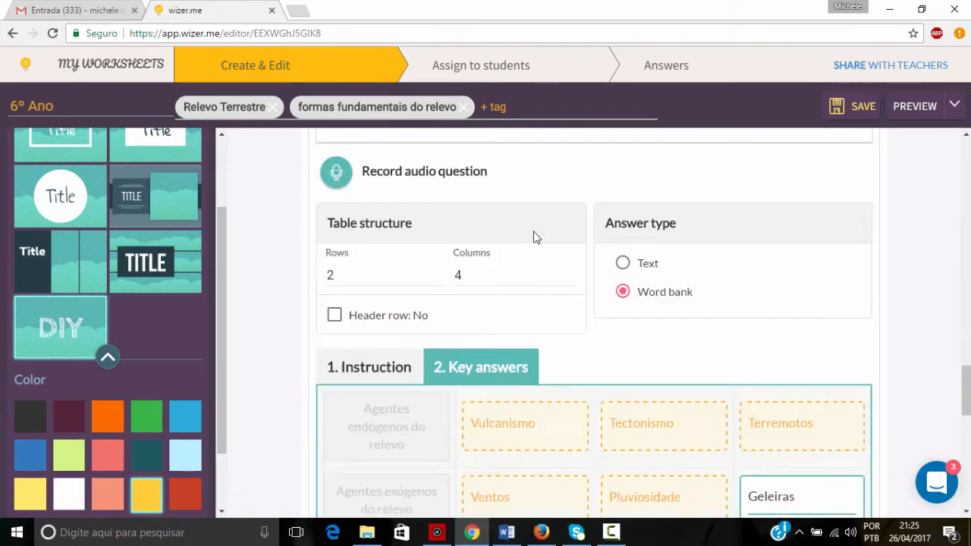
pyautogui.click(840, 359)
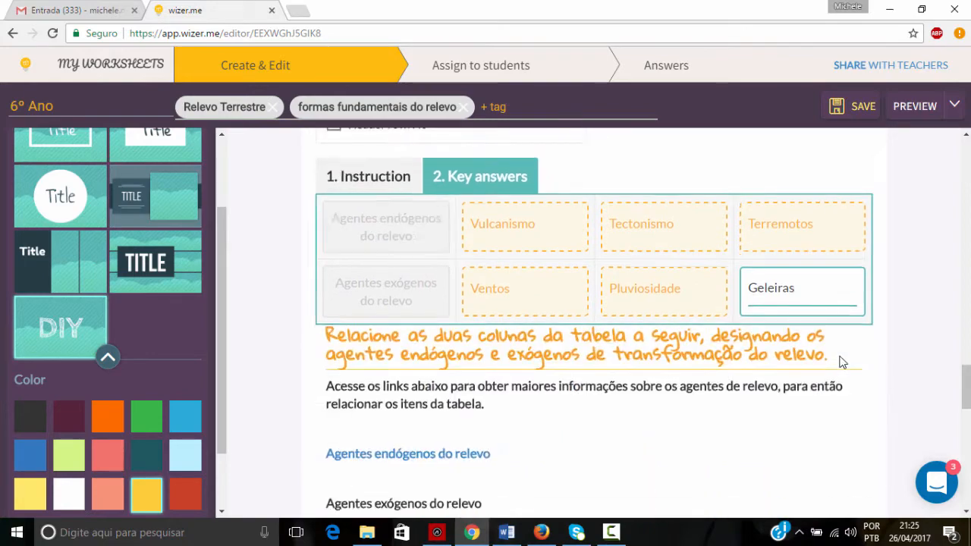
# Step: Preview the worksheet and read the table question's title, instructions and links as students see them
pyautogui.scroll(-10, 843, 363)
pyautogui.scroll(9, 835, 357)
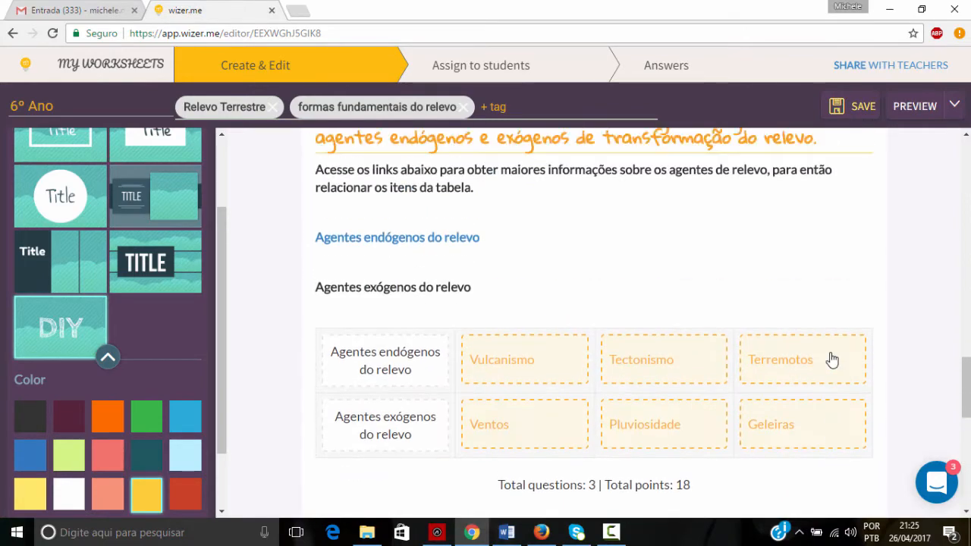
pyautogui.scroll(-1, 475, 333)
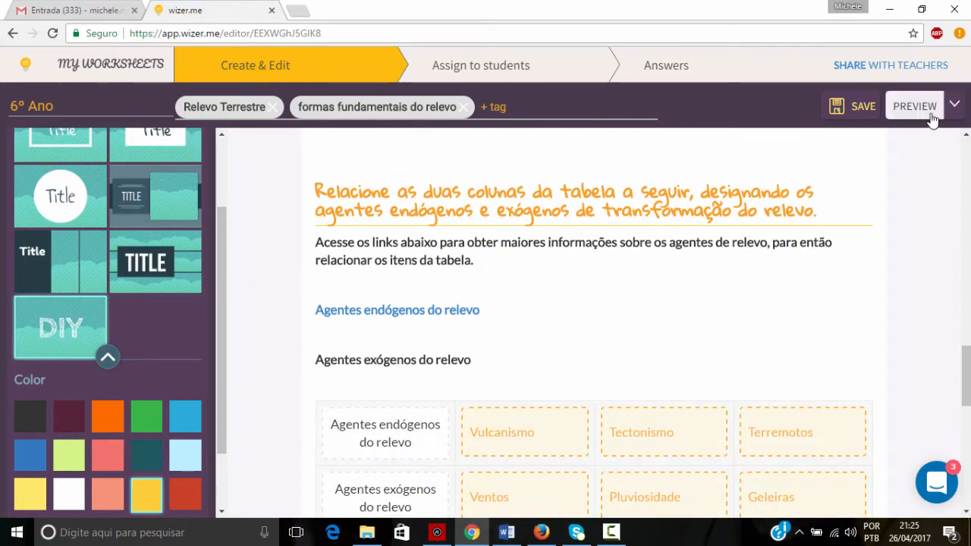
pyautogui.click(915, 106)
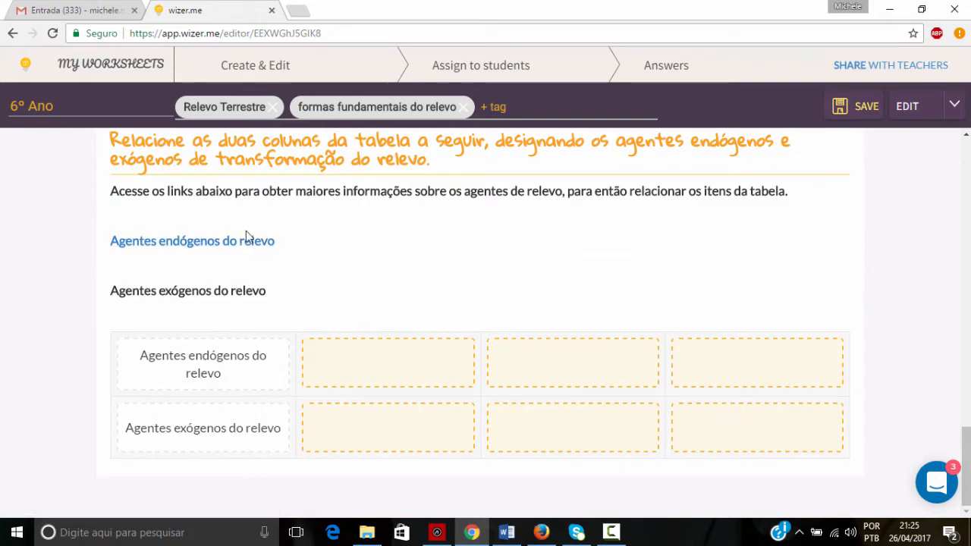
pyautogui.scroll(1, 293, 239)
pyautogui.moveTo(112, 207); pyautogui.dragTo(386, 266)
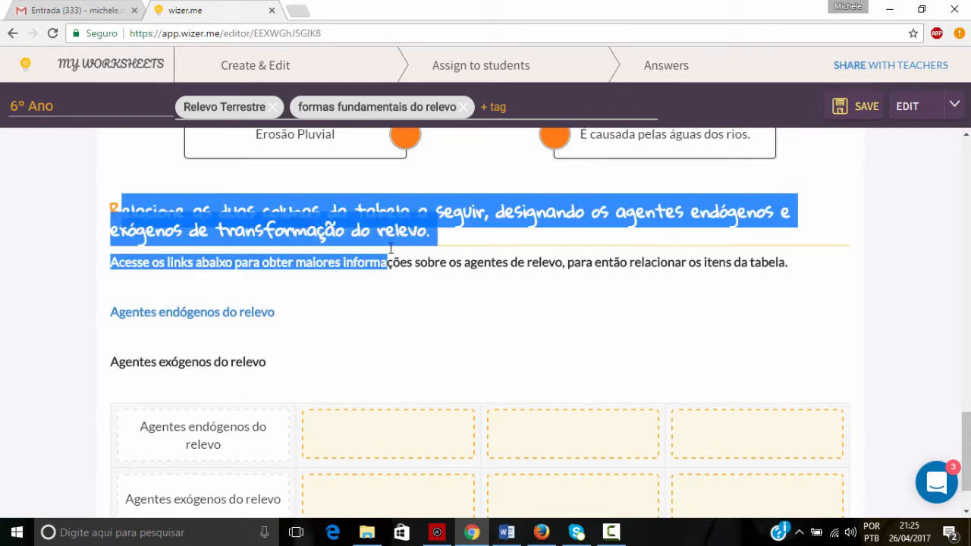
pyautogui.click(385, 265)
pyautogui.moveTo(195, 263); pyautogui.dragTo(509, 289)
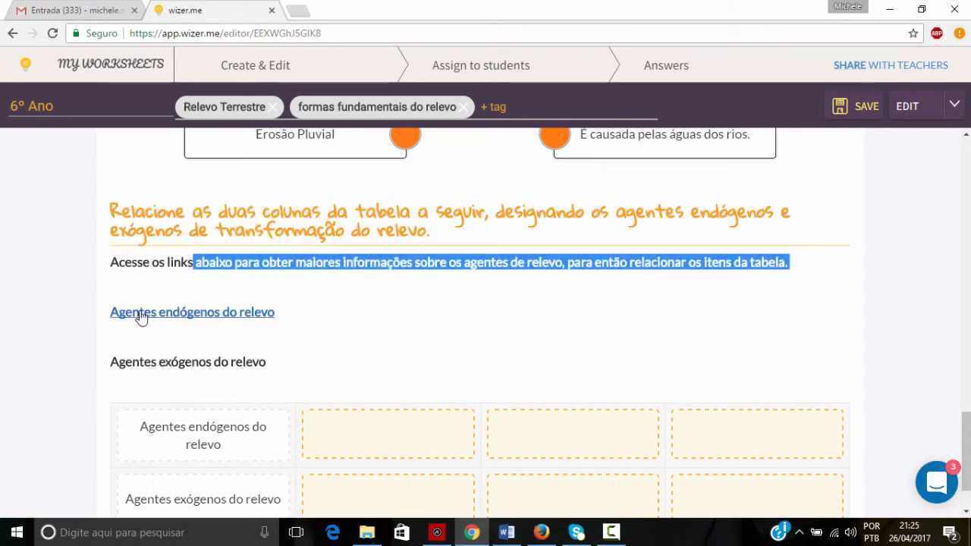
pyautogui.scroll(-1, 227, 363)
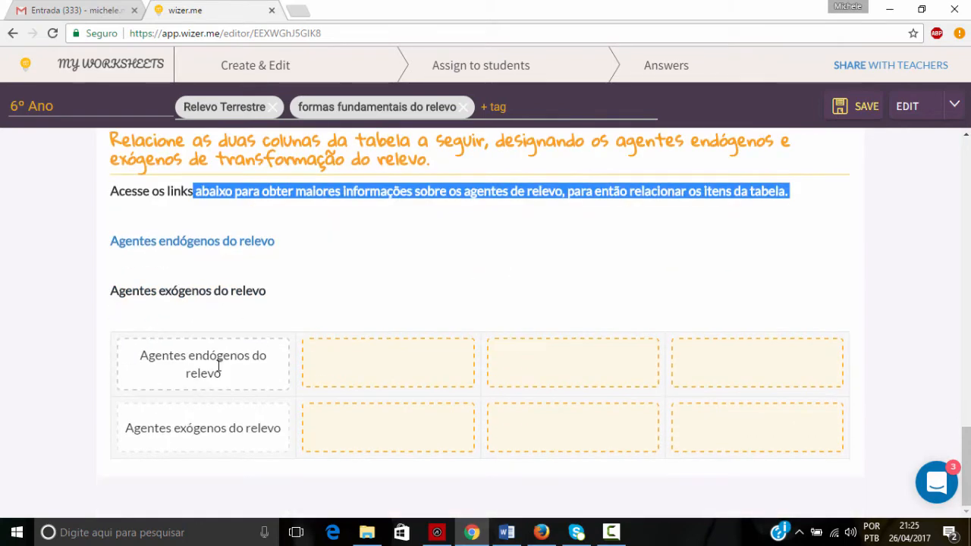
# Step: Check the word-bank choices for the first answer cell of each row in the preview, and return to editing
pyautogui.click(392, 363)
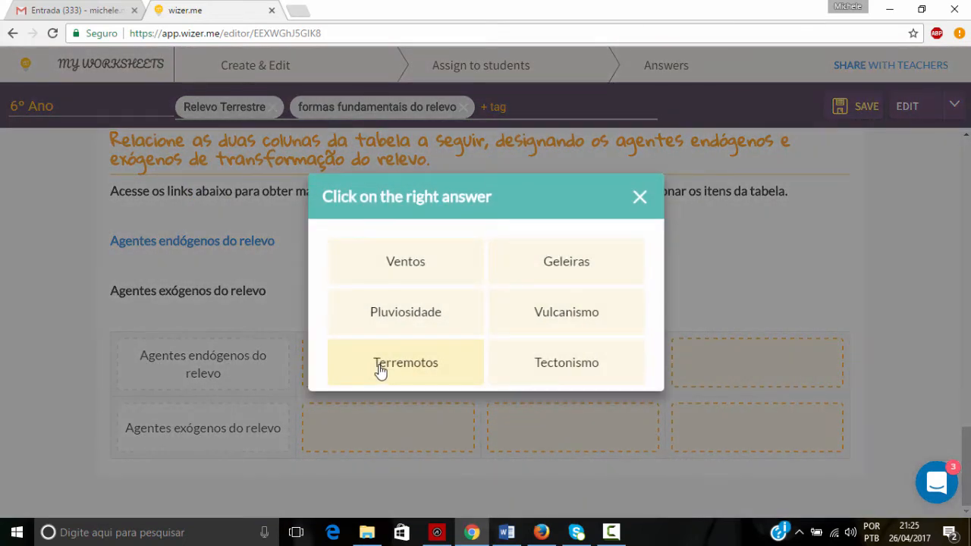
pyautogui.click(640, 198)
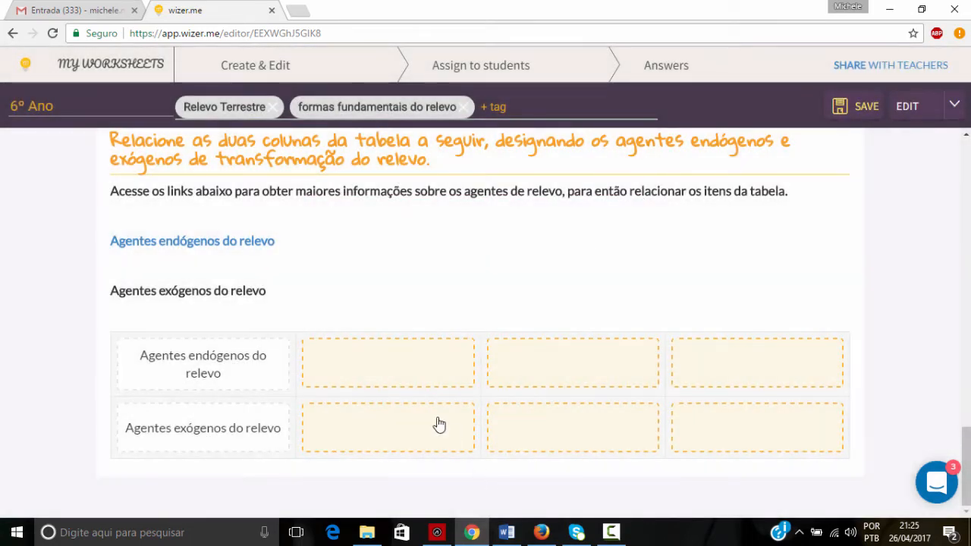
pyautogui.click(437, 423)
pyautogui.click(411, 323)
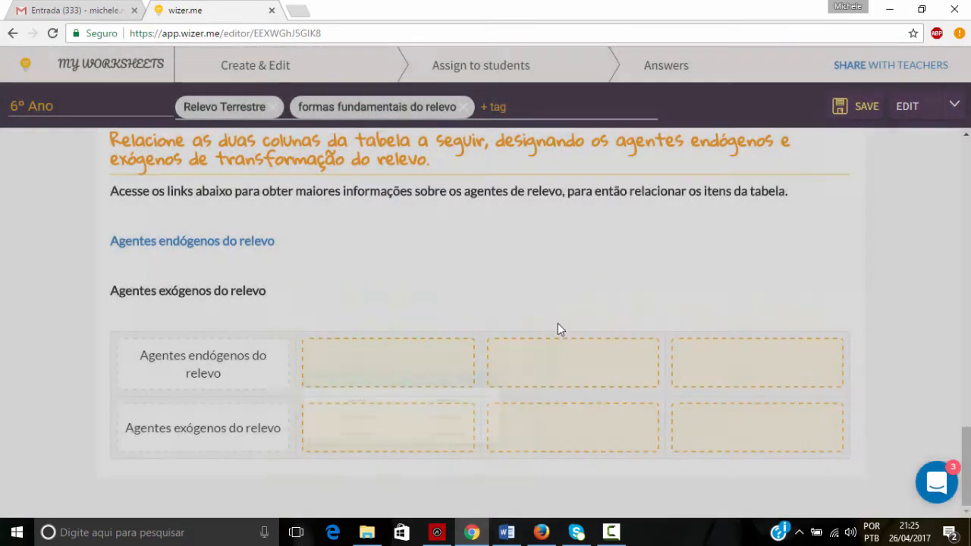
pyautogui.click(908, 108)
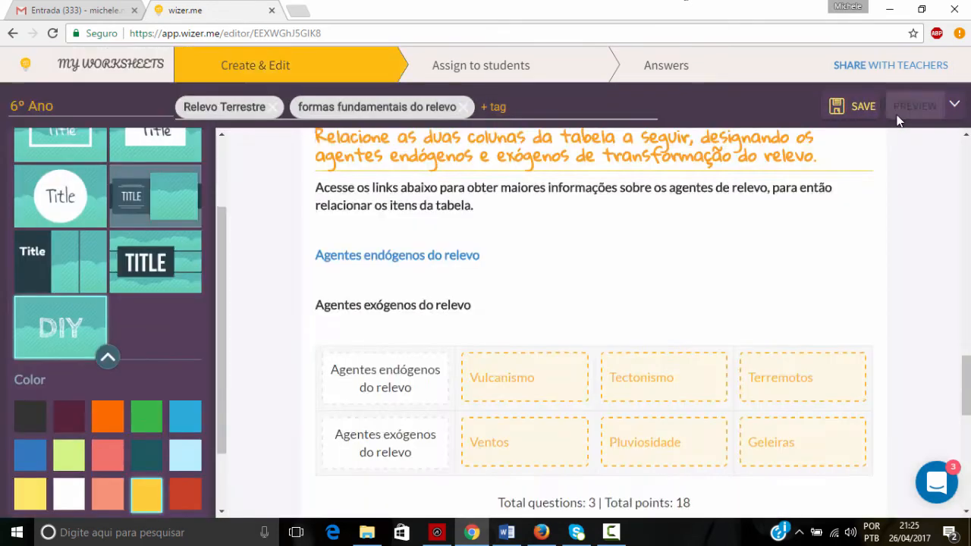
# Step: Add a new table task to the worksheet below the endogenous and exogenous agents question
pyautogui.scroll(-4, 444, 427)
pyautogui.scroll(-1, 547, 327)
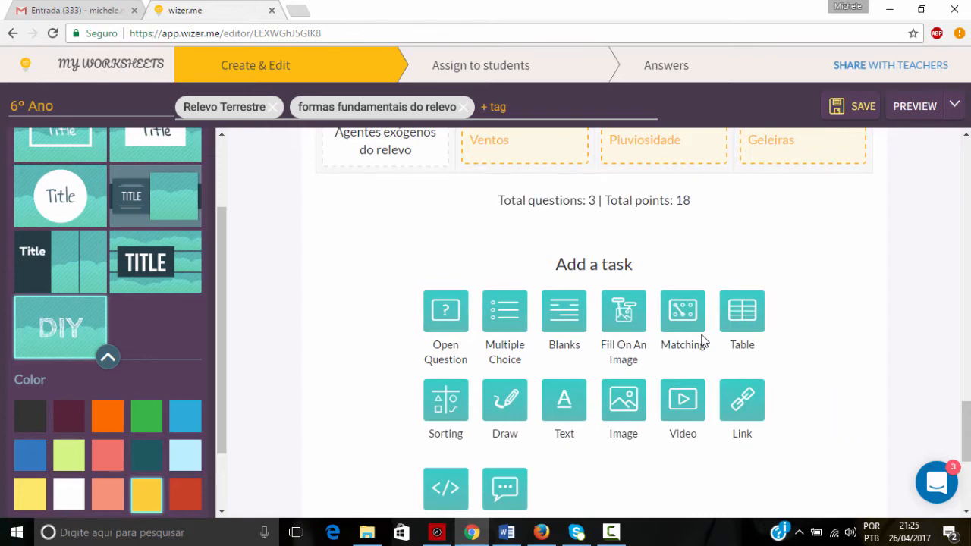
pyautogui.click(742, 323)
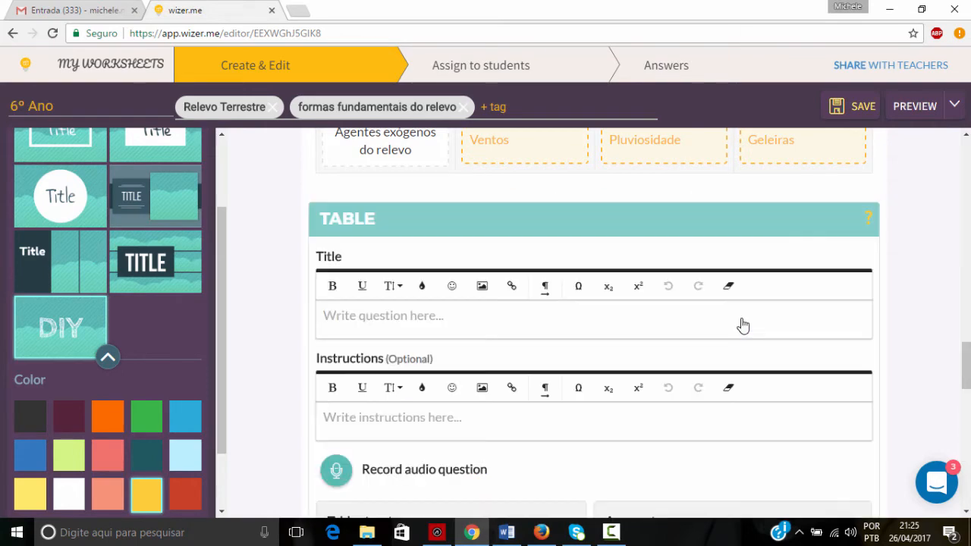
# Step: Switch to Firefox and open the "Relacione corretamente:" table question for editing
pyautogui.click(541, 531)
pyautogui.scroll(-5, 530, 370)
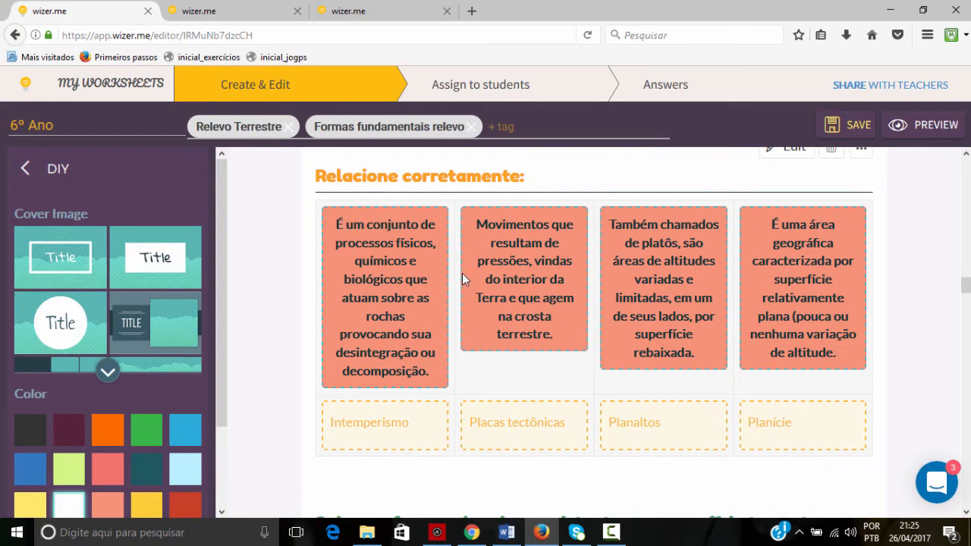
pyautogui.scroll(1, 794, 217)
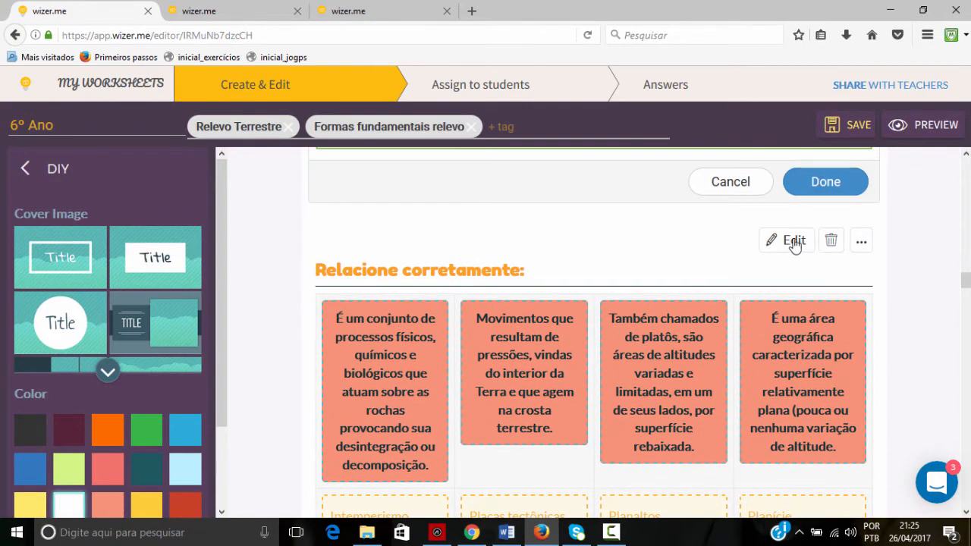
pyautogui.scroll(-3, 490, 364)
pyautogui.scroll(5, 679, 288)
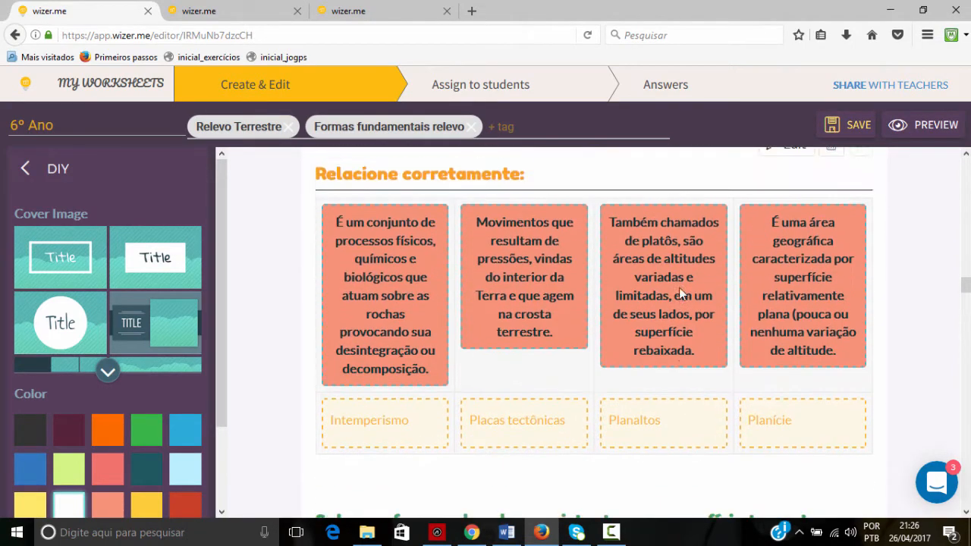
pyautogui.click(794, 346)
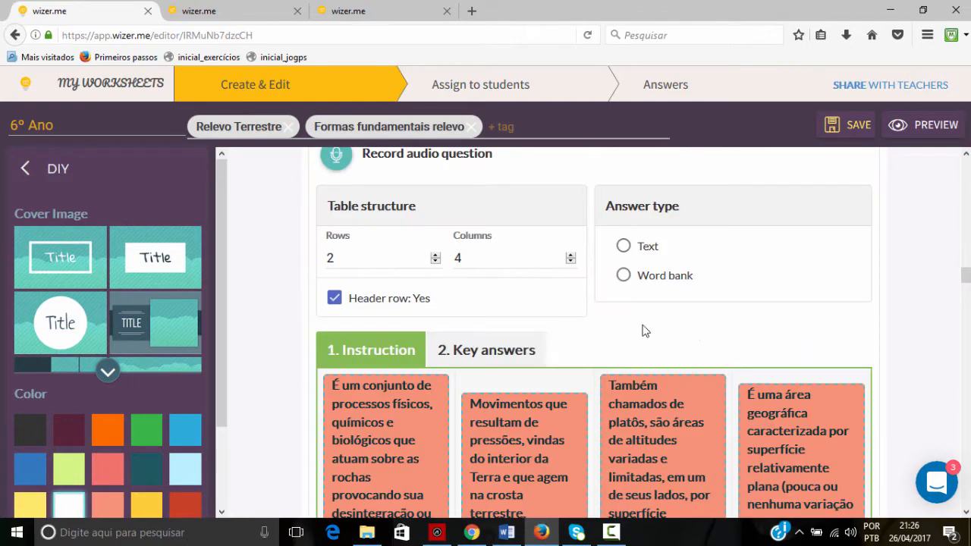
# Step: Copy the title "Relacione corretamente:" from the Firefox question into the new table question's title in Chrome
pyautogui.scroll(-2, 523, 317)
pyautogui.scroll(3, 523, 318)
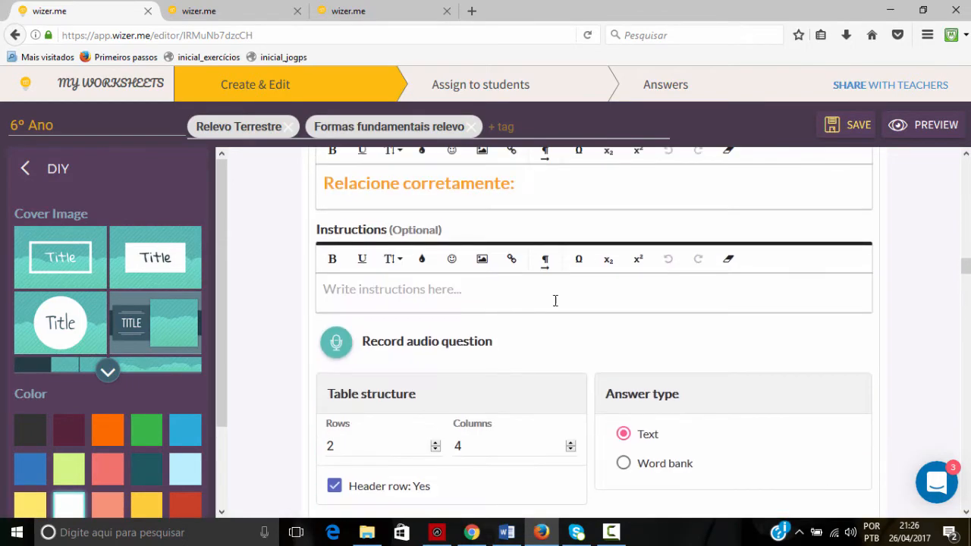
pyautogui.scroll(2, 555, 301)
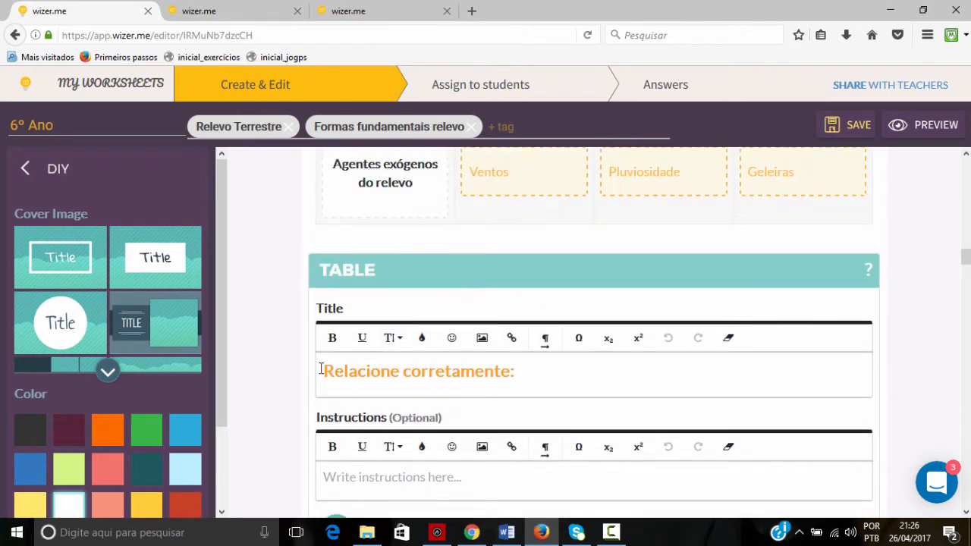
pyautogui.moveTo(321, 370); pyautogui.dragTo(581, 374)
pyautogui.hotkey('ctrl', 'c')
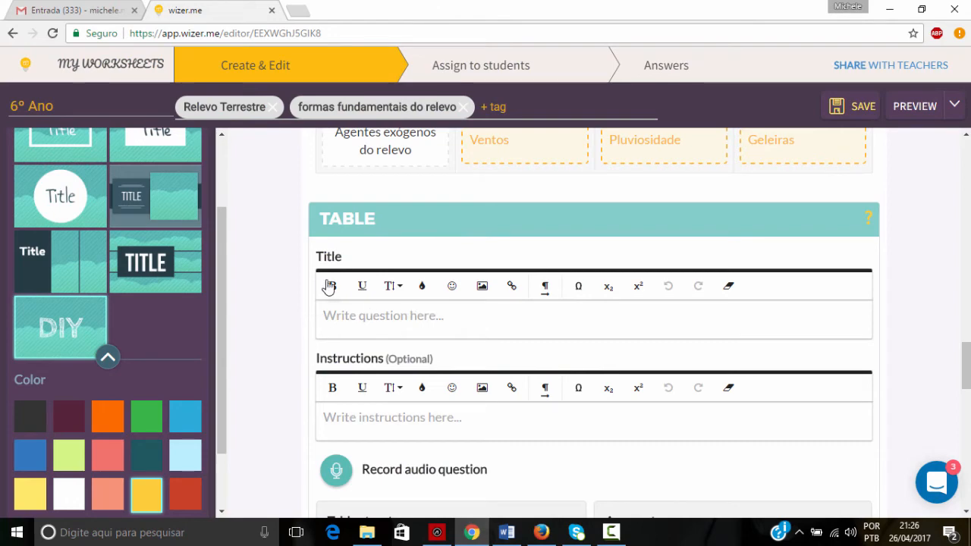
pyautogui.click(363, 315)
pyautogui.hotkey('ctrl', 'v')
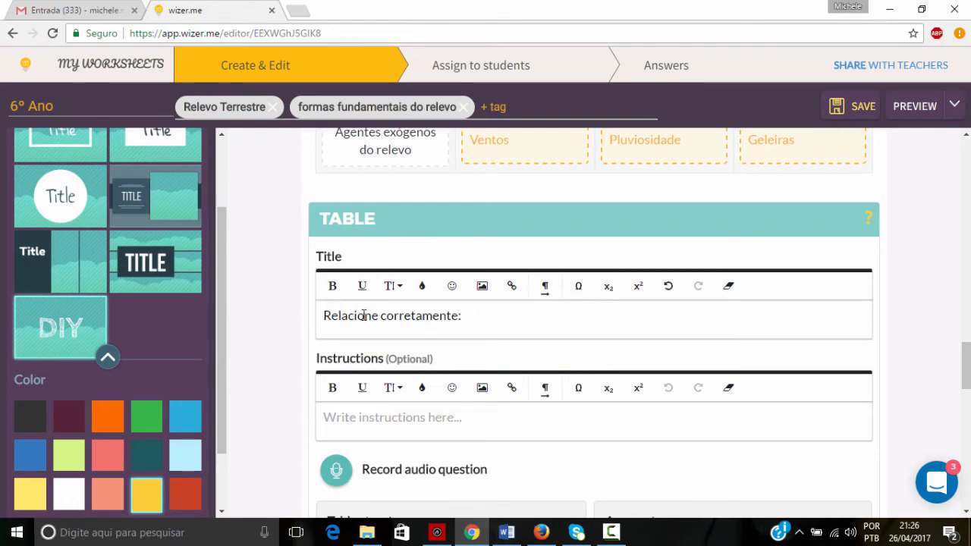
# Step: Format the new question's title "Relacione corretamente:" in size 24 and bold
pyautogui.moveTo(469, 318); pyautogui.dragTo(311, 307)
pyautogui.click(392, 287)
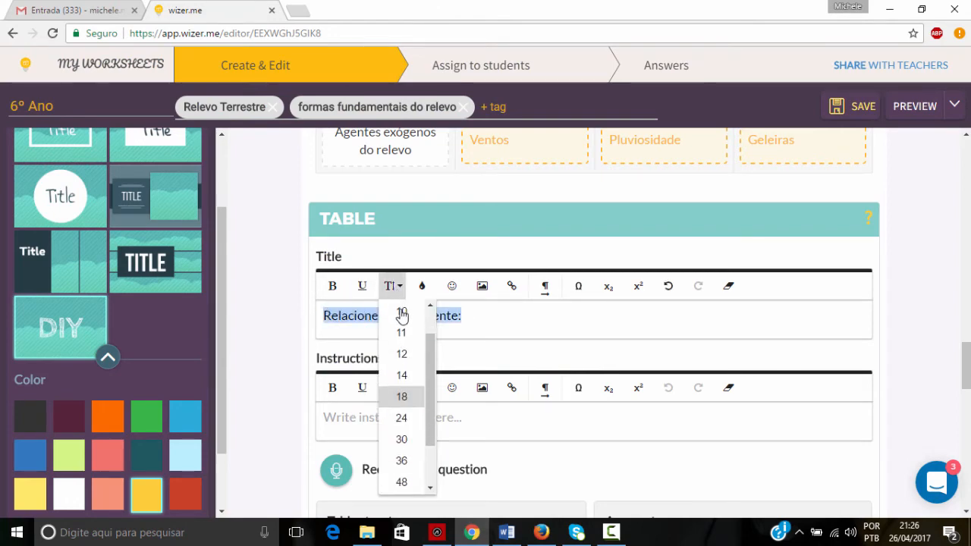
pyautogui.click(407, 418)
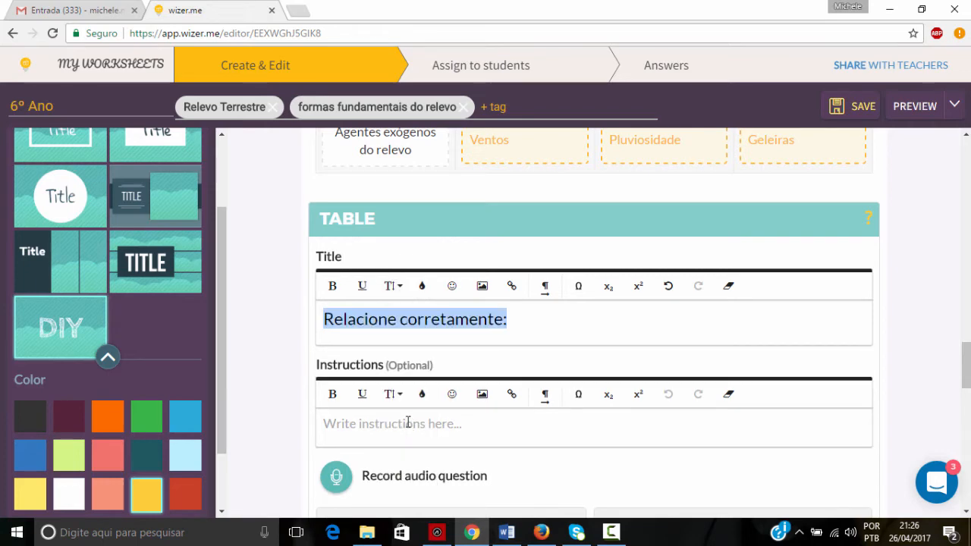
pyautogui.click(332, 286)
# Step: Examine the Firefox table's row and column settings, header row option, answer type, and description and answer cells
pyautogui.scroll(-2, 470, 391)
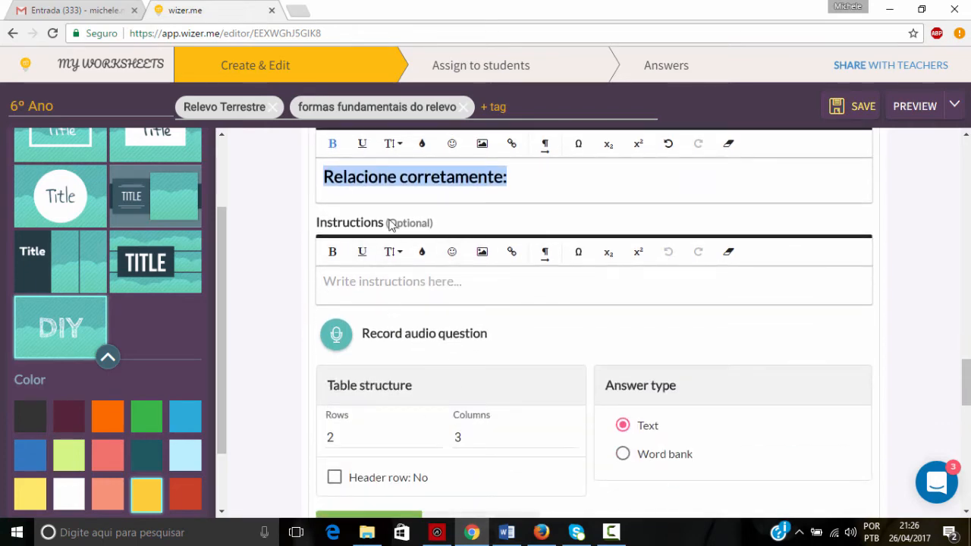
pyautogui.click(541, 532)
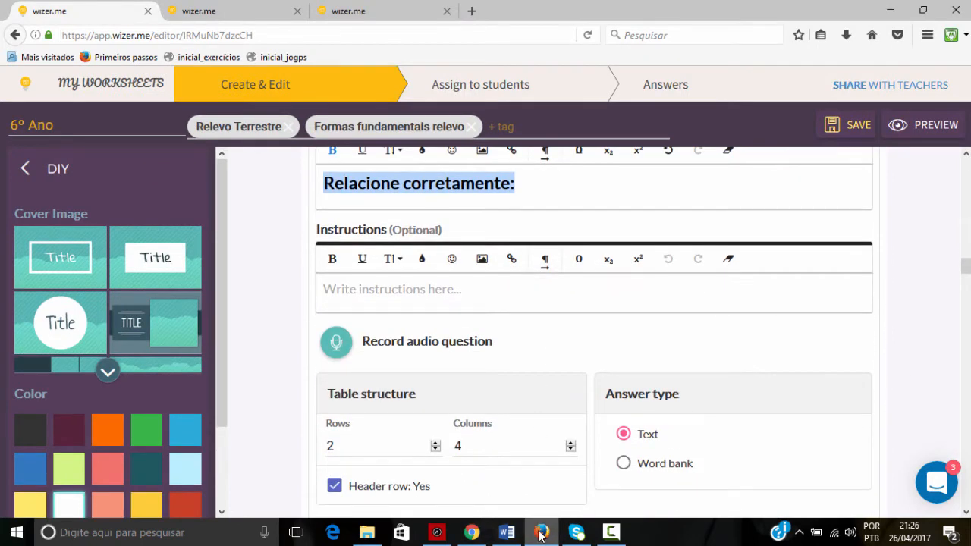
pyautogui.click(541, 533)
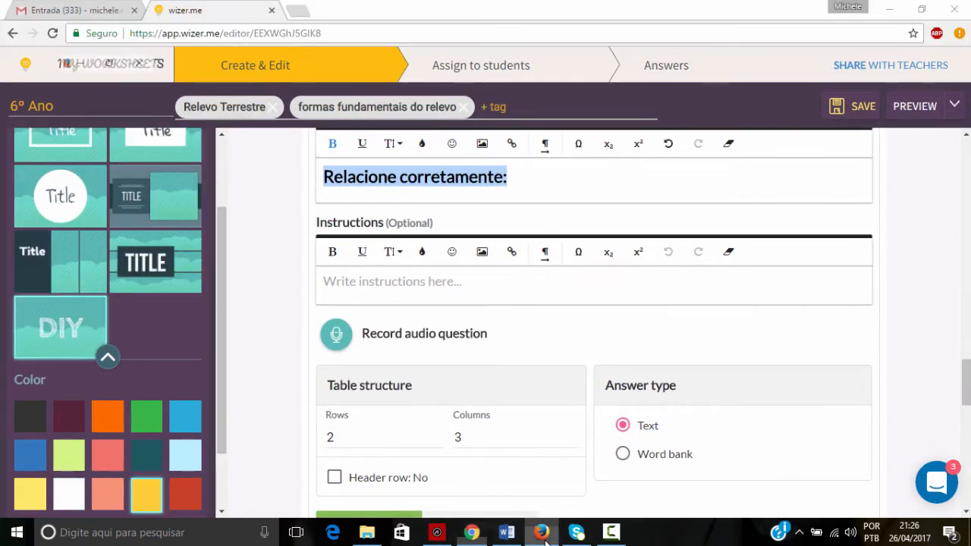
pyautogui.click(542, 533)
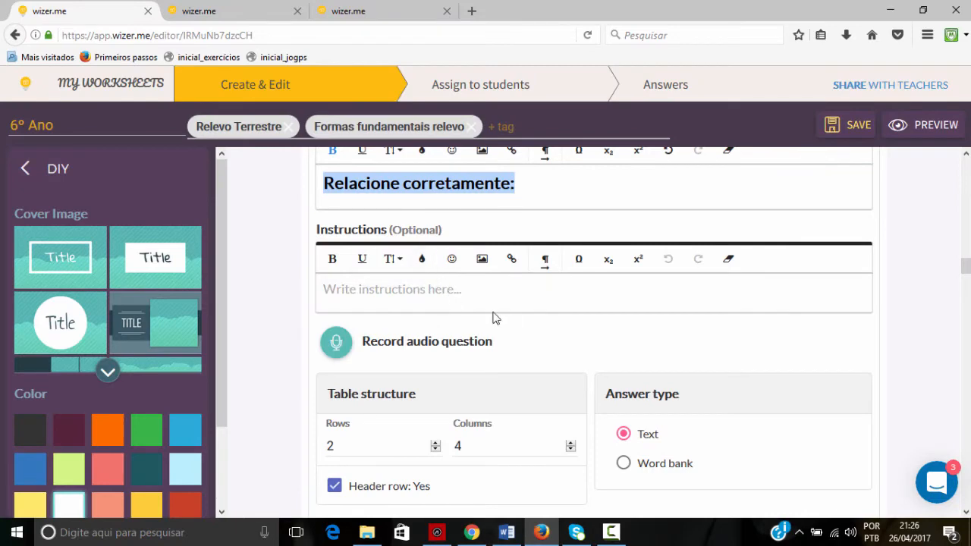
pyautogui.scroll(-1, 447, 298)
pyautogui.scroll(1, 439, 295)
pyautogui.scroll(3, 439, 282)
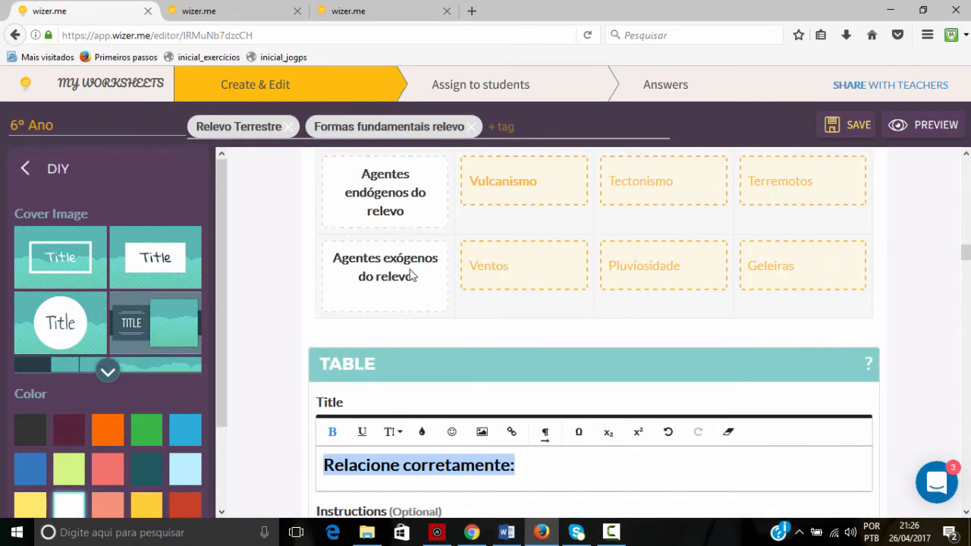
pyautogui.scroll(-3, 569, 440)
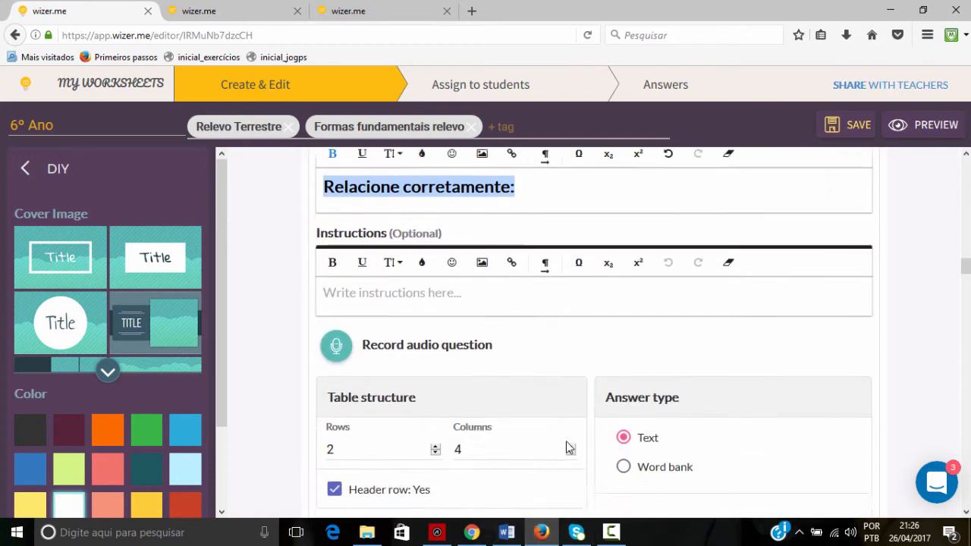
pyautogui.scroll(-1, 568, 447)
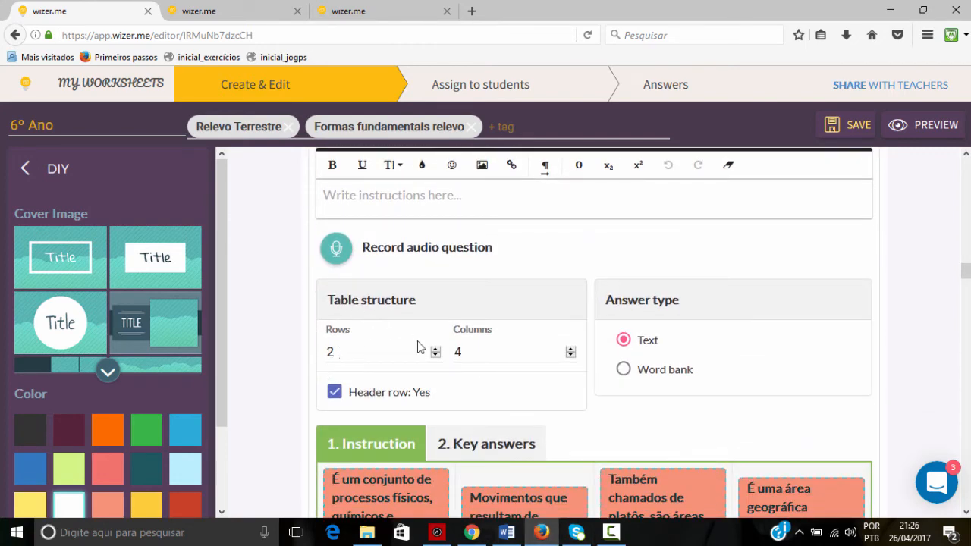
pyautogui.scroll(-3, 522, 350)
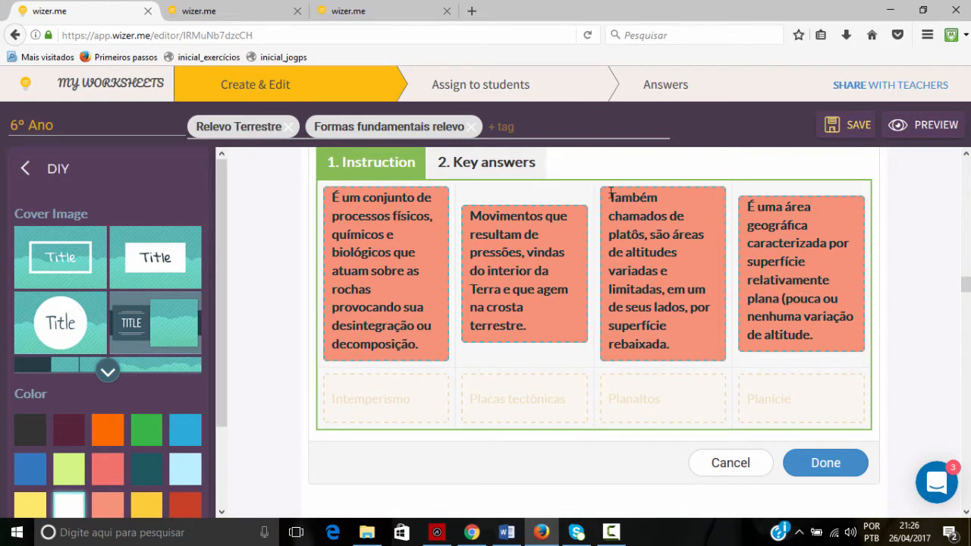
pyautogui.scroll(2, 429, 342)
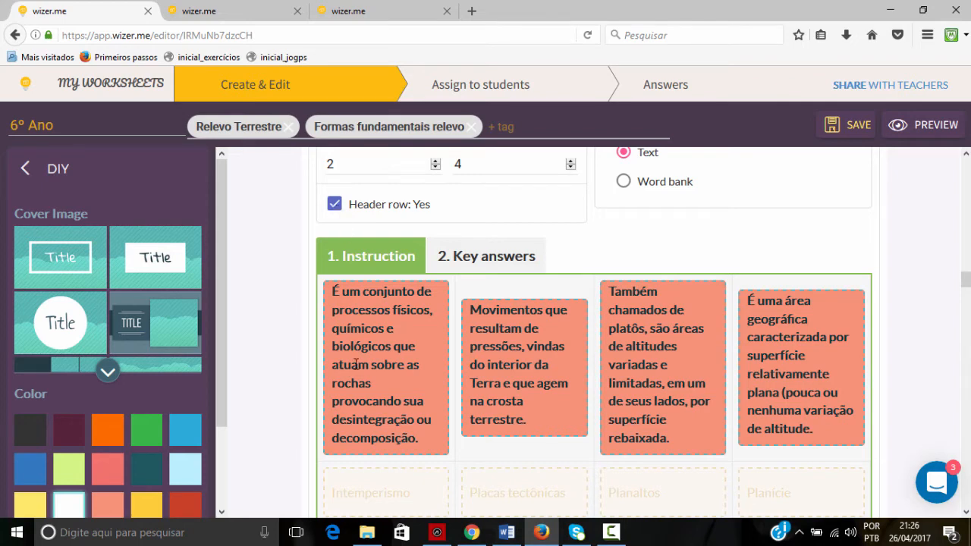
# Step: In the Chrome table question, enable the header row and set the number of columns to 4
pyautogui.click(482, 542)
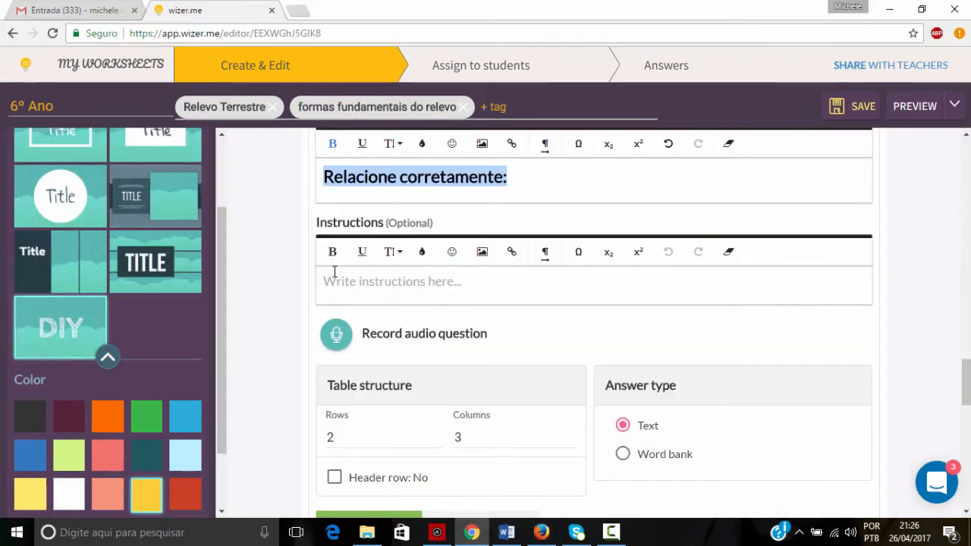
pyautogui.scroll(-3, 387, 319)
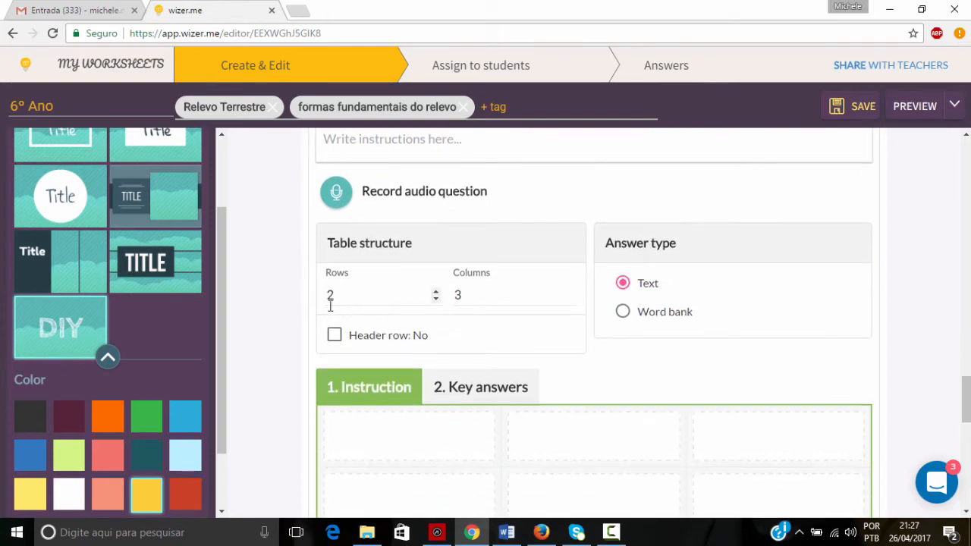
pyautogui.click(334, 335)
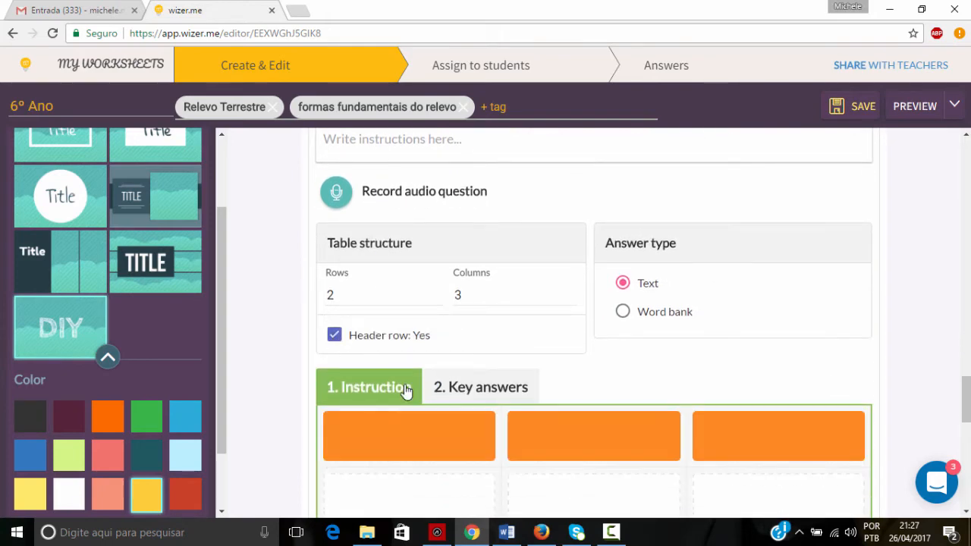
pyautogui.scroll(-2, 600, 388)
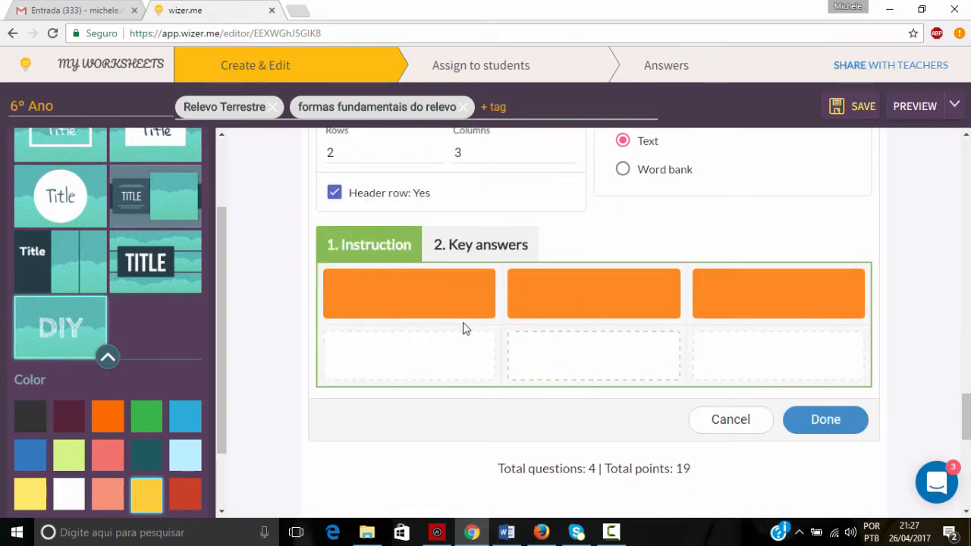
pyautogui.scroll(1, 463, 325)
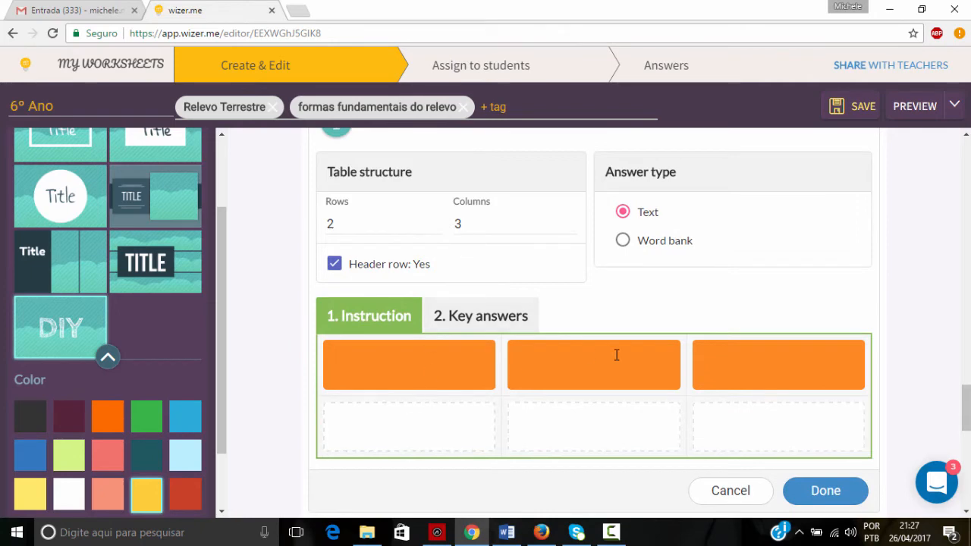
pyautogui.click(570, 221)
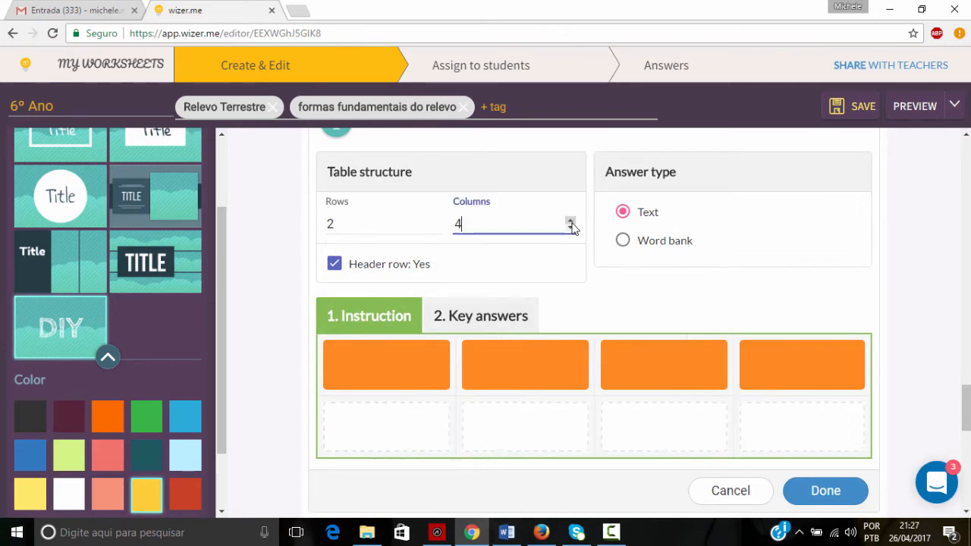
# Step: Copy the first header cell's description beginning "É um conjunto de processos físicos" in Firefox and return to Chrome
pyautogui.click(541, 531)
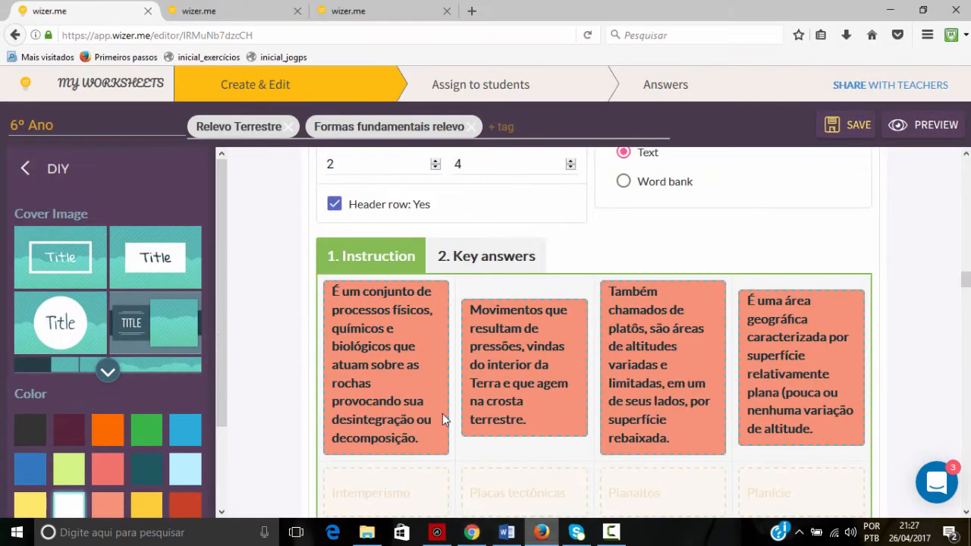
pyautogui.moveTo(334, 292); pyautogui.dragTo(429, 440)
pyautogui.hotkey('ctrl', 'c')
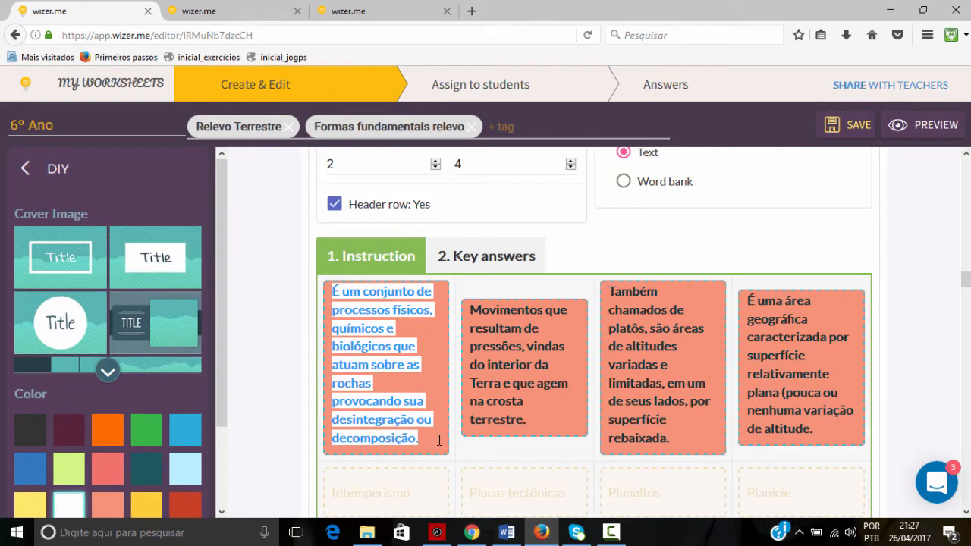
pyautogui.click(471, 532)
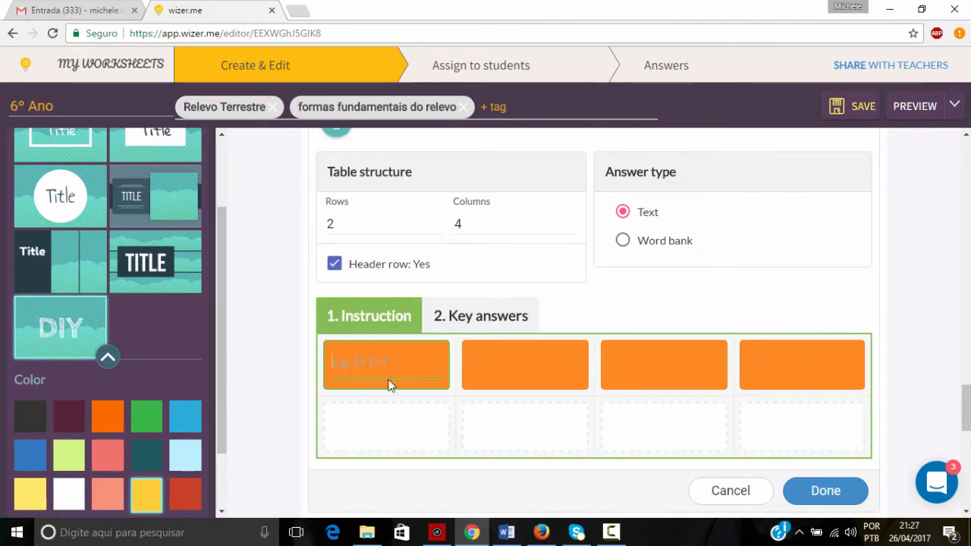
pyautogui.write('Relacione corretamente:')
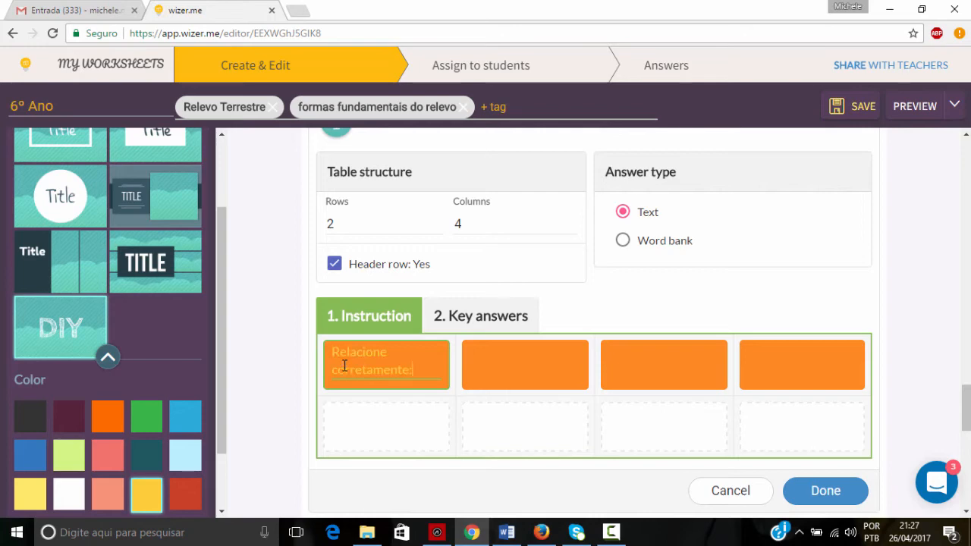
pyautogui.moveTo(413, 371); pyautogui.dragTo(314, 343)
pyautogui.press('Delete')
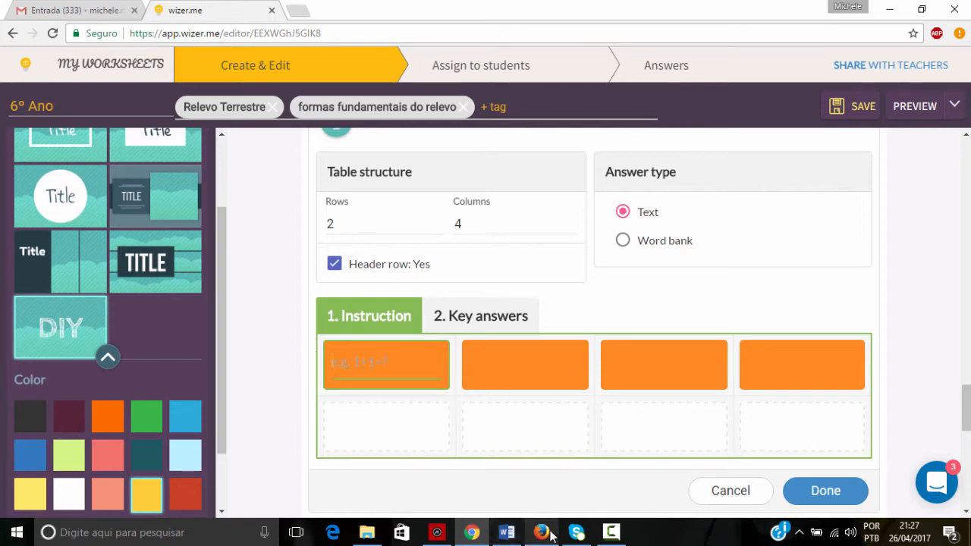
# Step: Paste the copied description "É um conjunto de processos físicos, químicos e biológicos..." into the Chrome table's first header cell and make it bold
pyautogui.click(545, 531)
pyautogui.click(471, 532)
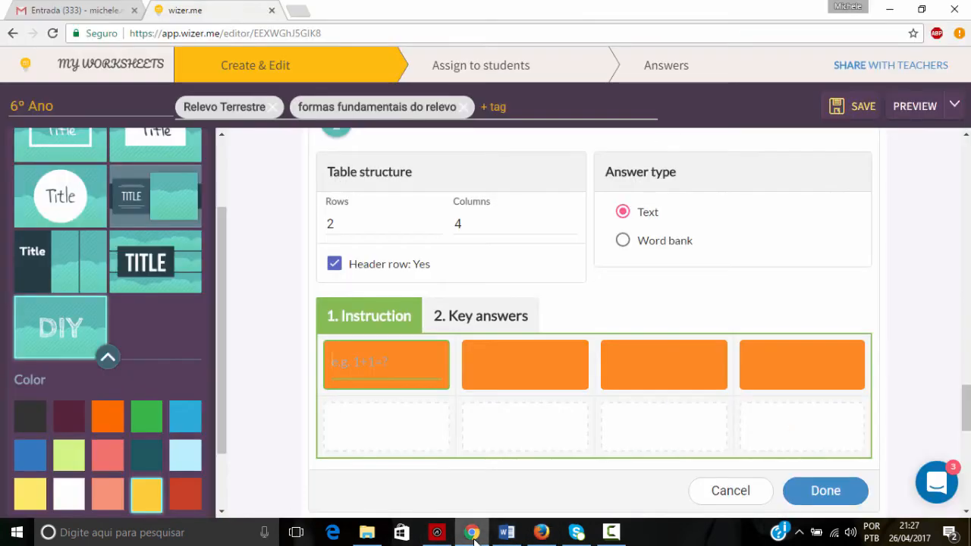
pyautogui.click(356, 353)
pyautogui.hotkey('ctrl', 'v')
pyautogui.moveTo(437, 475); pyautogui.dragTo(312, 351)
pyautogui.scroll(-1, 349, 382)
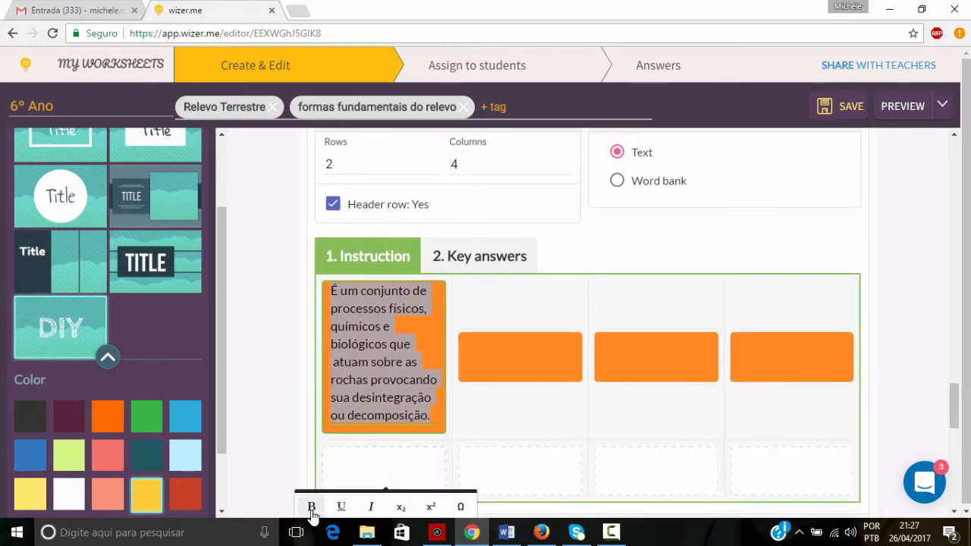
pyautogui.click(312, 510)
pyautogui.click(396, 386)
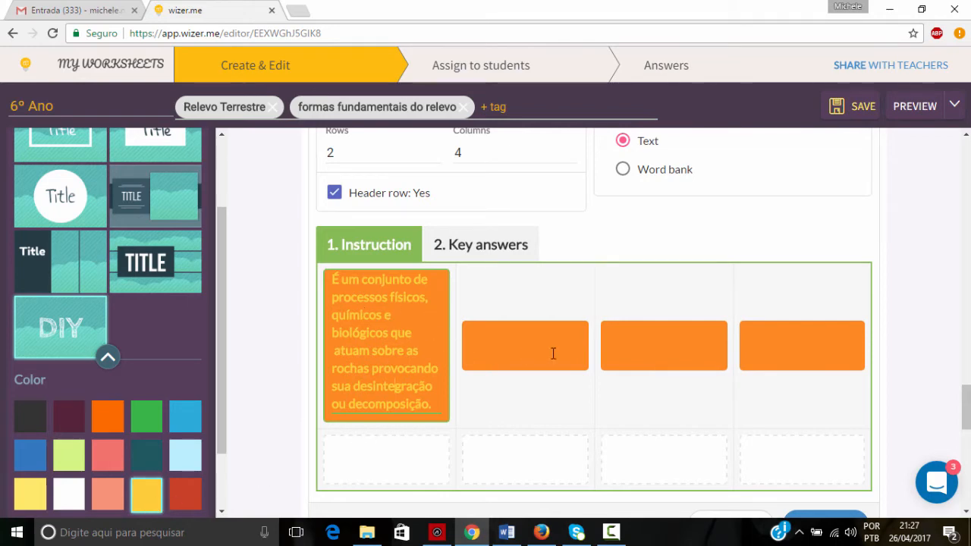
# Step: Try the green theme colour on the worksheet, and settle on dark grey so the header text is legible
pyautogui.click(149, 425)
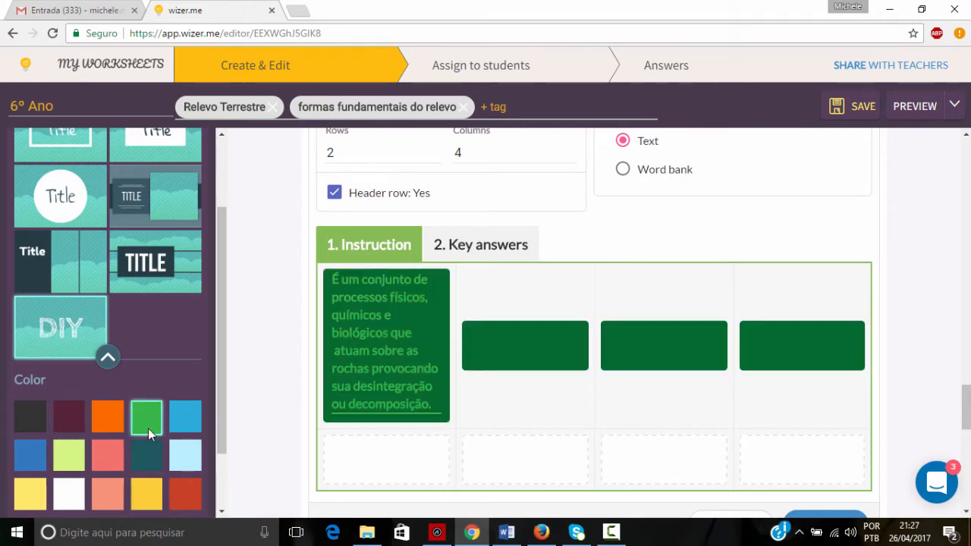
pyautogui.click(34, 413)
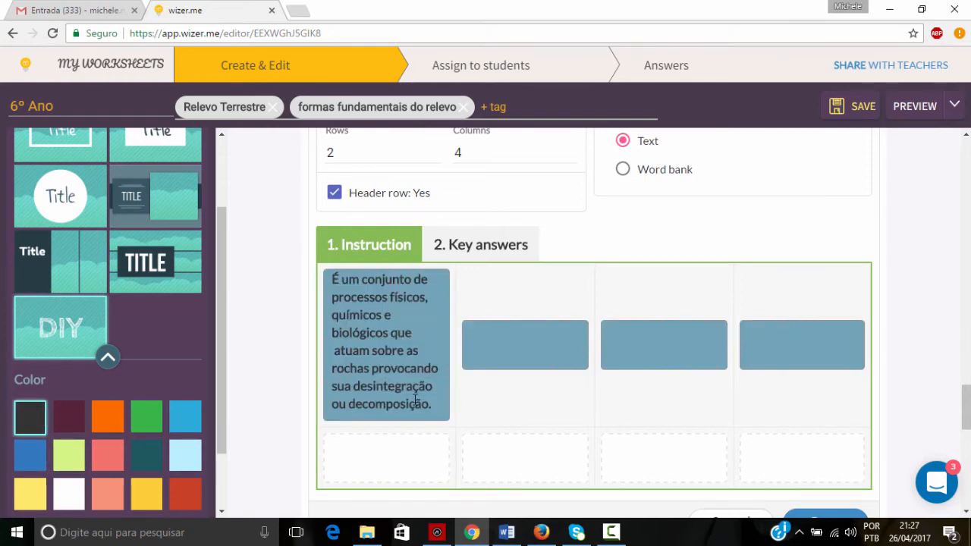
# Step: Copy the second header description, "Movimentos que resultam de pressões...", from the Firefox worksheet into the Chrome table's second header cell and make it bold
pyautogui.click(529, 535)
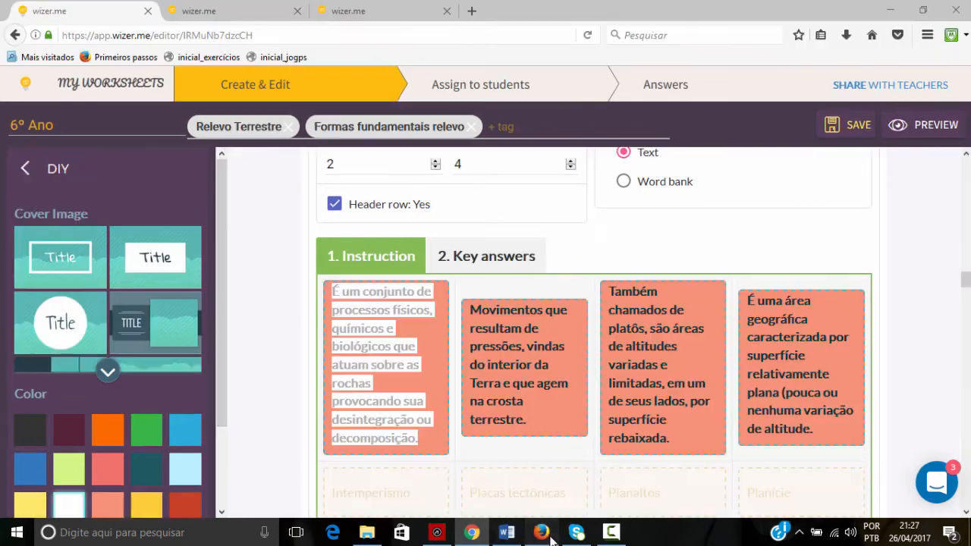
pyautogui.moveTo(471, 307); pyautogui.dragTo(546, 425)
pyautogui.hotkey('ctrl', 'c')
pyautogui.click(472, 533)
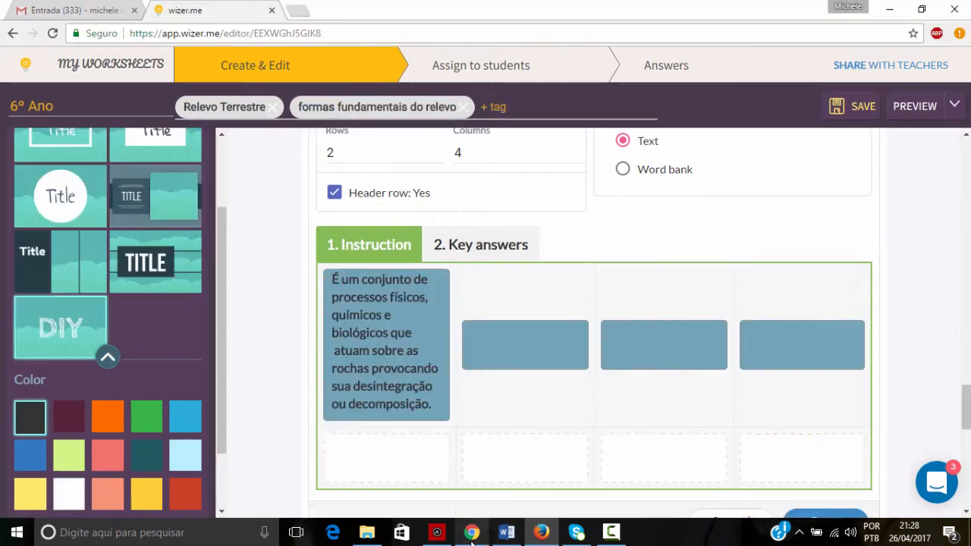
pyautogui.click(480, 355)
pyautogui.hotkey('ctrl', 'v')
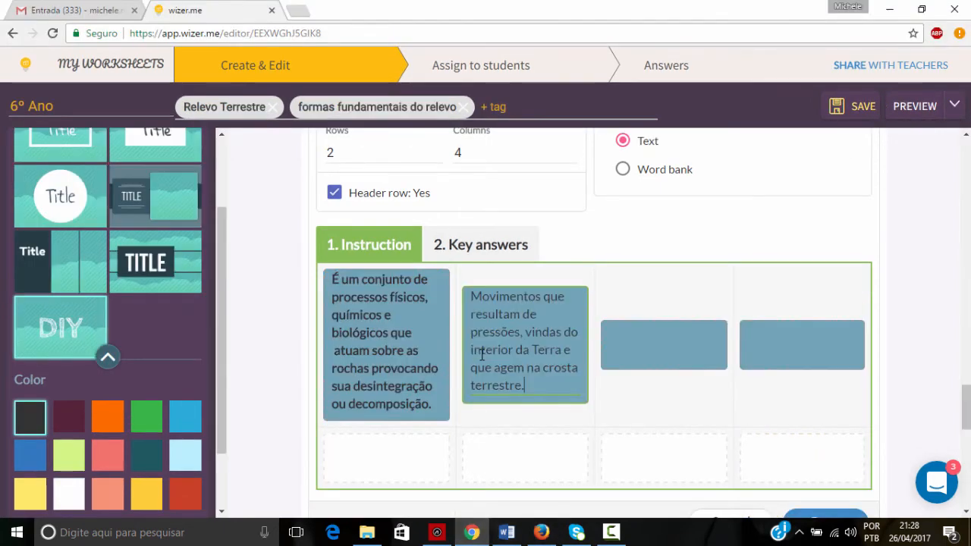
pyautogui.moveTo(513, 385); pyautogui.dragTo(468, 297)
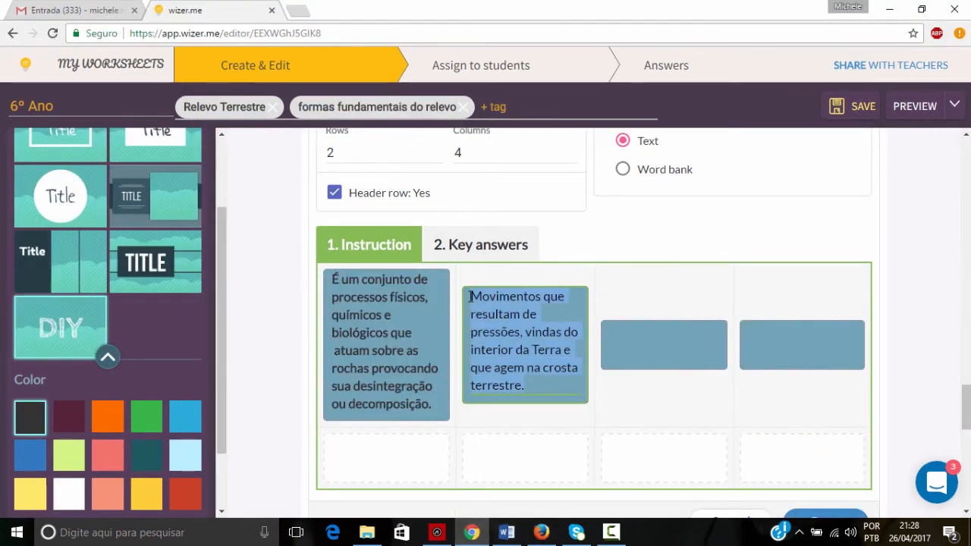
pyautogui.click(450, 416)
# Step: Copy the "Também chamados de platôs..." description from Firefox into the Chrome table's third header cell and make it bold
pyautogui.click(637, 372)
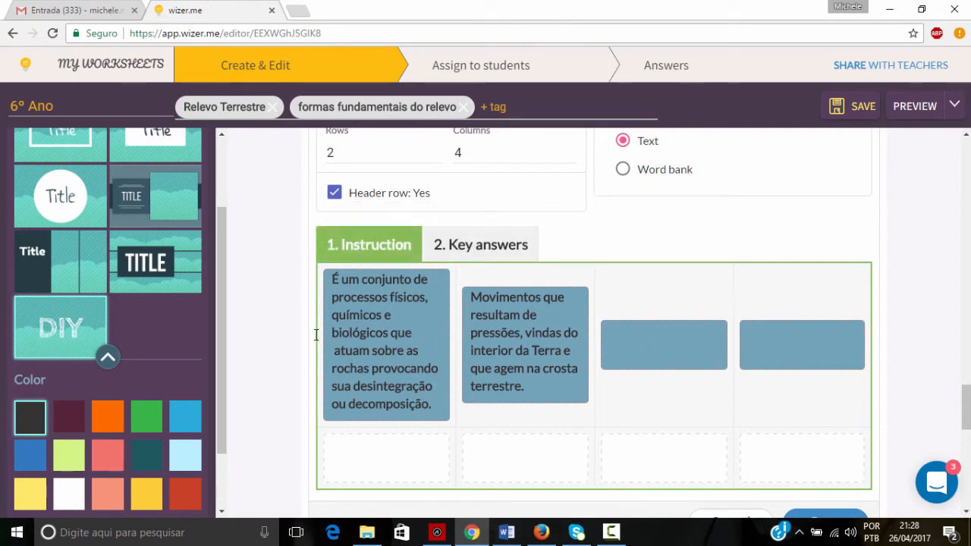
pyautogui.click(539, 533)
pyautogui.moveTo(609, 291); pyautogui.dragTo(684, 440)
pyautogui.hotkey('ctrl', 'c')
pyautogui.click(471, 533)
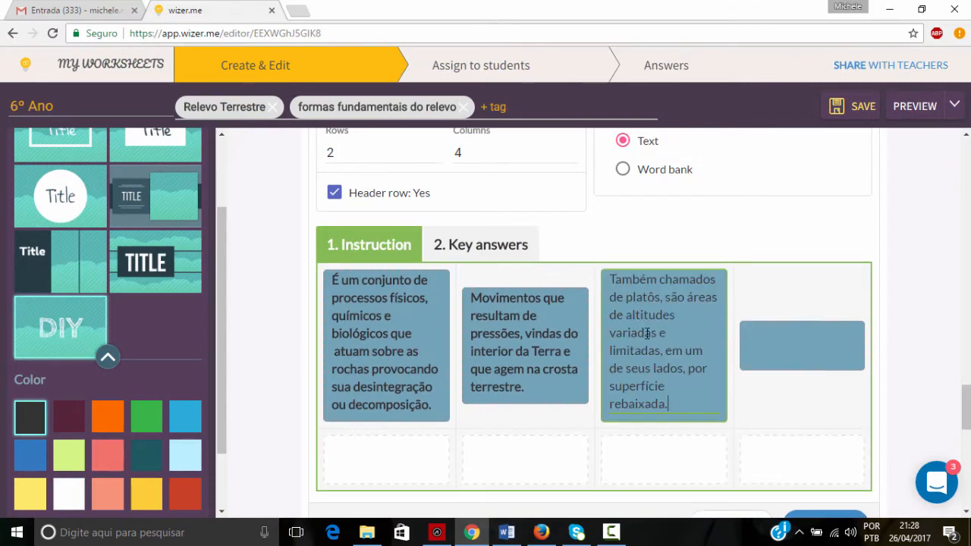
pyautogui.hotkey('ctrl', 'v')
pyautogui.moveTo(674, 405); pyautogui.dragTo(583, 273)
# Step: Copy the "É uma área geográfica..." description from Firefox into the Chrome table's fourth header cell and make it bold
pyautogui.click(541, 532)
pyautogui.moveTo(750, 301); pyautogui.dragTo(843, 433)
pyautogui.hotkey('ctrl', 'c')
pyautogui.click(472, 533)
pyautogui.click(764, 341)
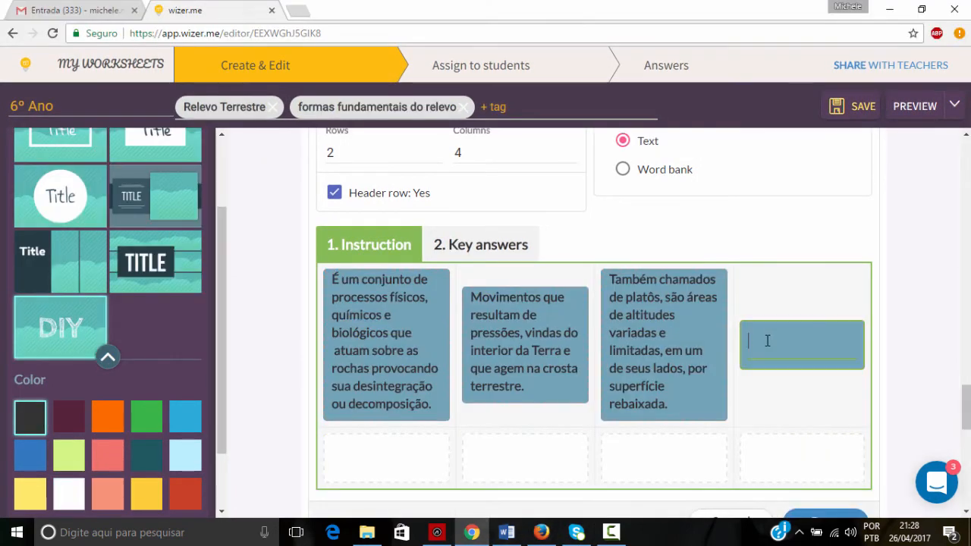
pyautogui.hotkey('ctrl', 'v')
pyautogui.moveTo(812, 405); pyautogui.dragTo(743, 279)
pyautogui.click(726, 436)
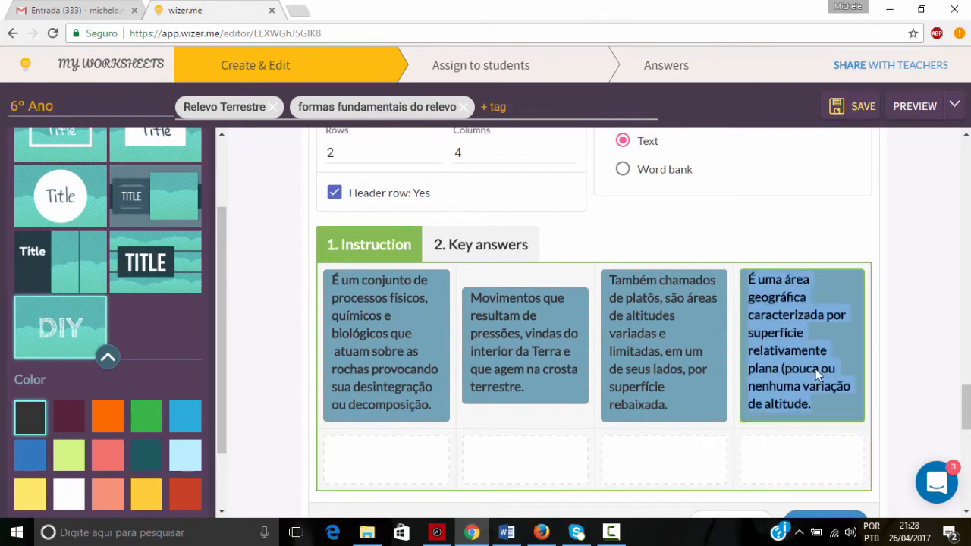
pyautogui.click(815, 370)
# Step: In the Chrome table's key answers, fill the cell under the first description with "Intemperismo" copied from Firefox
pyautogui.scroll(-3, 351, 251)
pyautogui.scroll(2, 383, 287)
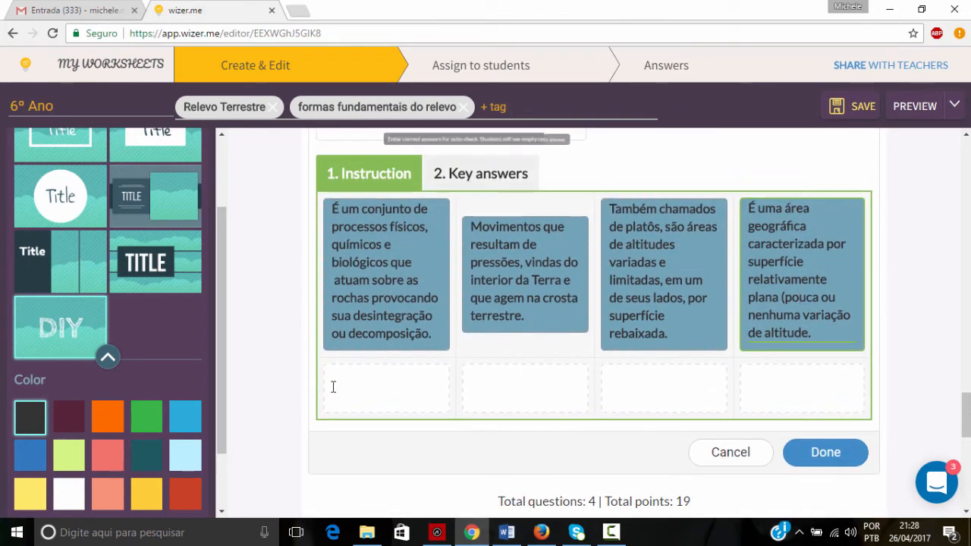
pyautogui.click(468, 179)
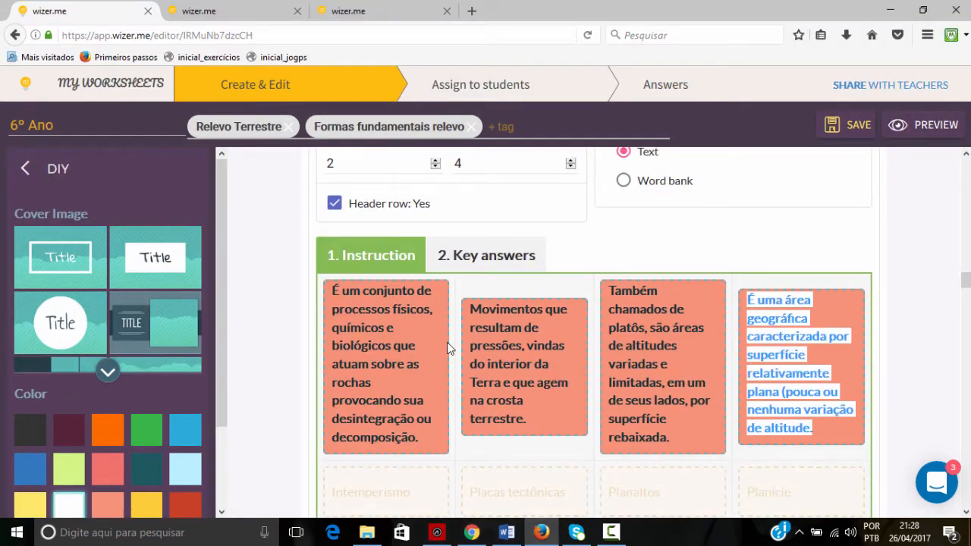
pyautogui.scroll(-3, 352, 313)
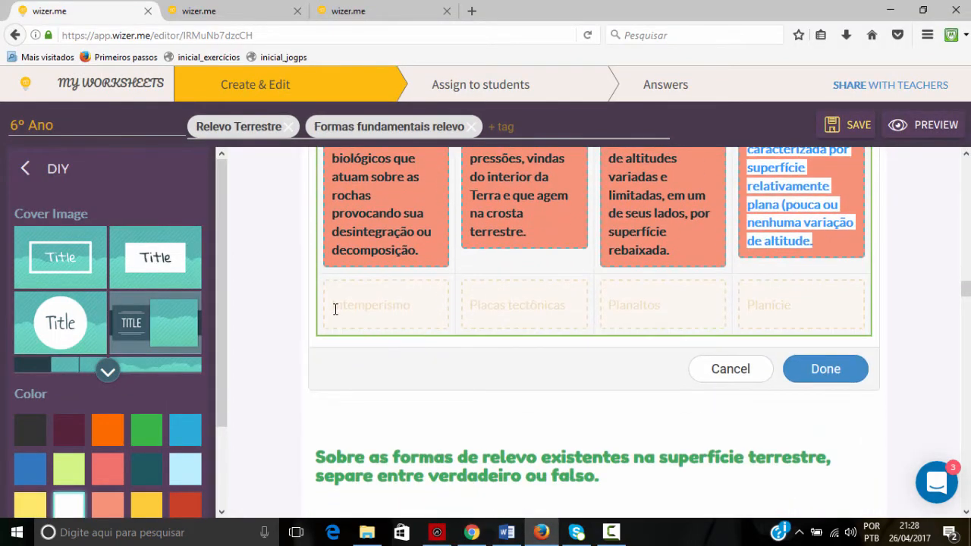
pyautogui.moveTo(336, 309); pyautogui.dragTo(410, 309)
pyautogui.click(416, 311)
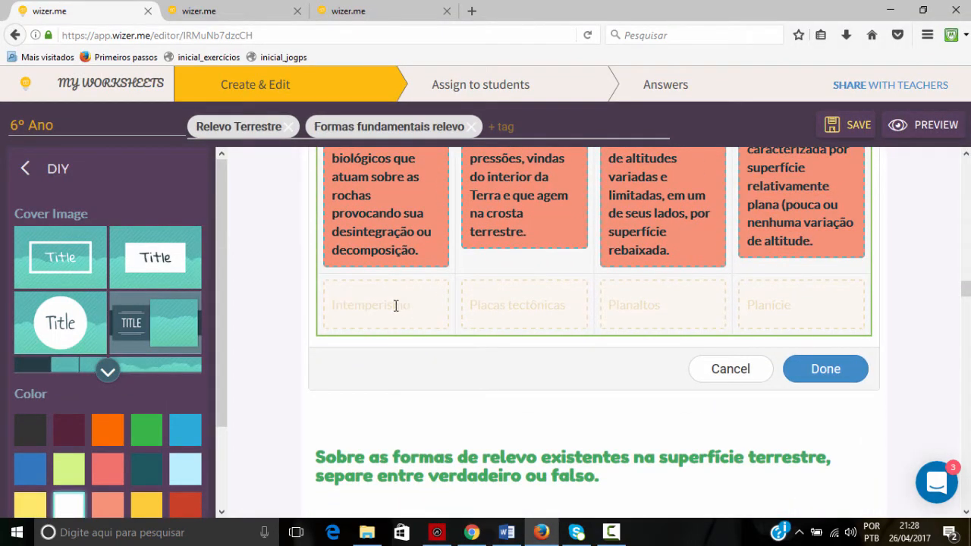
pyautogui.doubleClick(395, 306)
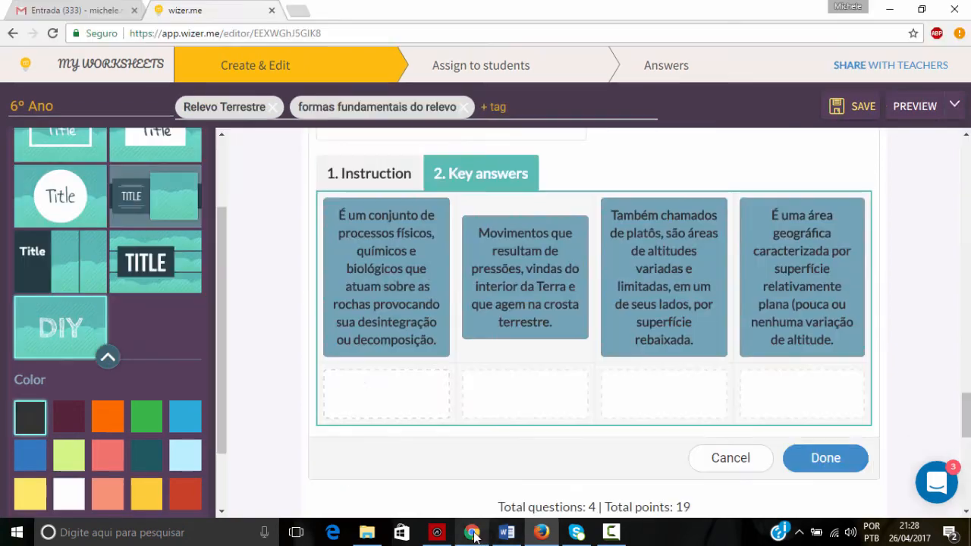
pyautogui.click(472, 455)
pyautogui.click(362, 383)
pyautogui.hotkey('ctrl', 'v')
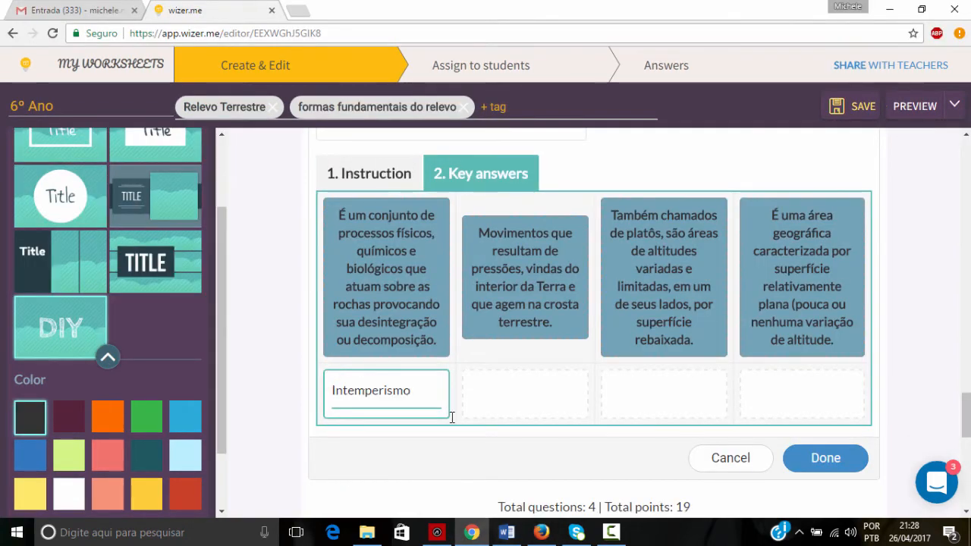
# Step: Copy the answer "Placas tectônicas" from Firefox into the key answer cell under the second description in Chrome
pyautogui.click(531, 444)
pyautogui.moveTo(468, 305); pyautogui.dragTo(577, 309)
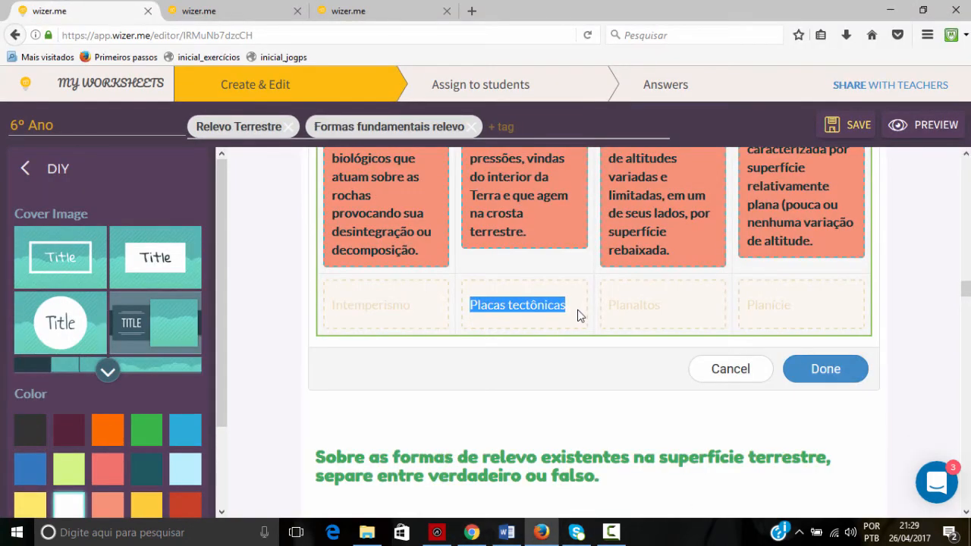
pyautogui.click(471, 532)
pyautogui.click(488, 394)
pyautogui.hotkey('ctrl', 'v')
# Step: Copy the answer "Planaltos" from Firefox into the key answer cell under the third description in Chrome
pyautogui.click(541, 533)
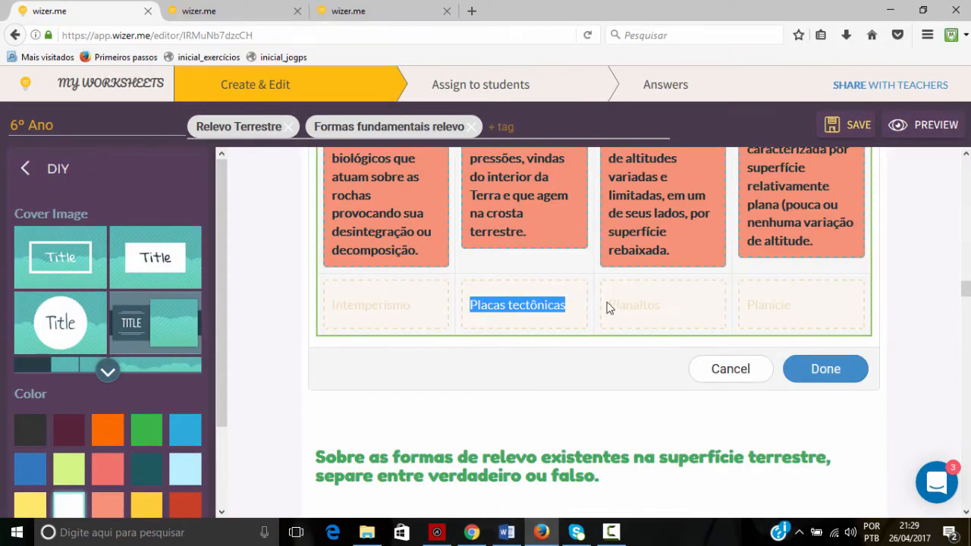
pyautogui.moveTo(608, 305); pyautogui.dragTo(682, 321)
pyautogui.rightClick(682, 315)
pyautogui.click(715, 325)
pyautogui.click(472, 533)
pyautogui.click(646, 394)
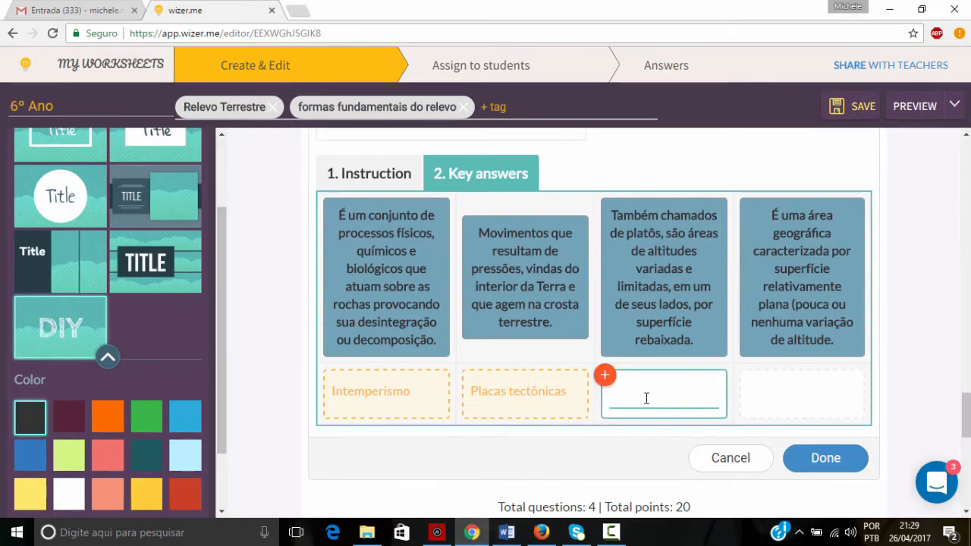
pyautogui.hotkey('ctrl', 'v')
# Step: Copy the answer "Planície" from Firefox into the fourth key answer cell in Chrome and finish the table question
pyautogui.click(541, 532)
pyautogui.moveTo(750, 304); pyautogui.dragTo(804, 304)
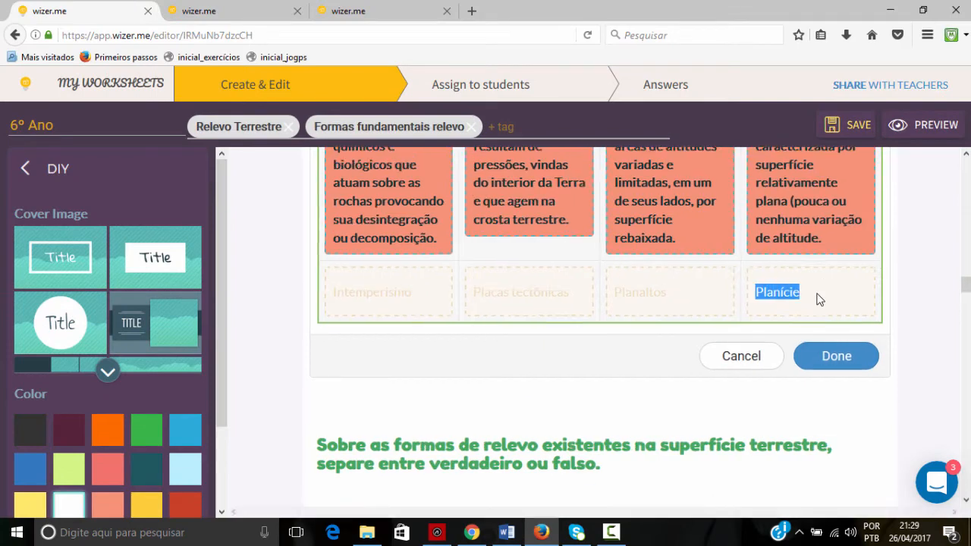
pyautogui.hotkey('ctrl', 'c')
pyautogui.click(472, 532)
pyautogui.click(801, 384)
pyautogui.hotkey('ctrl', 'v')
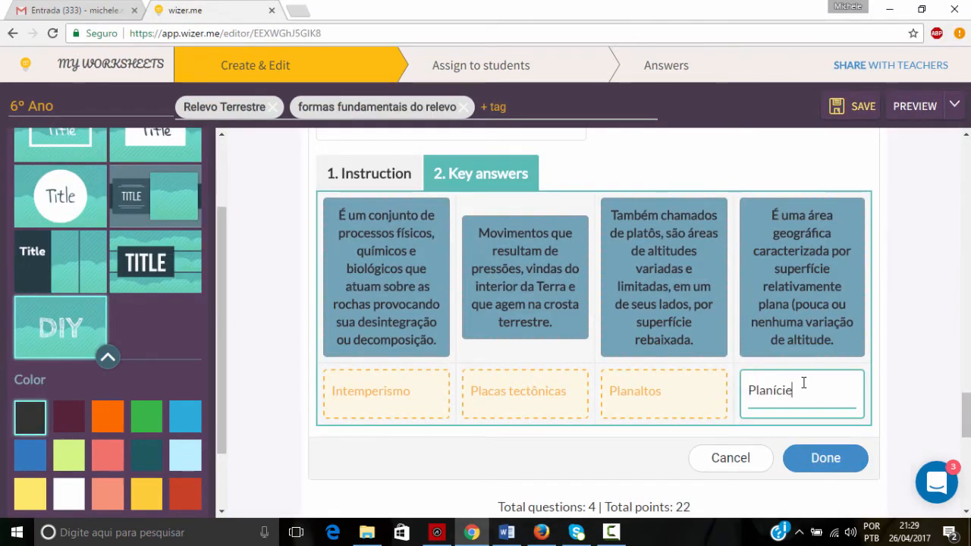
pyautogui.click(826, 458)
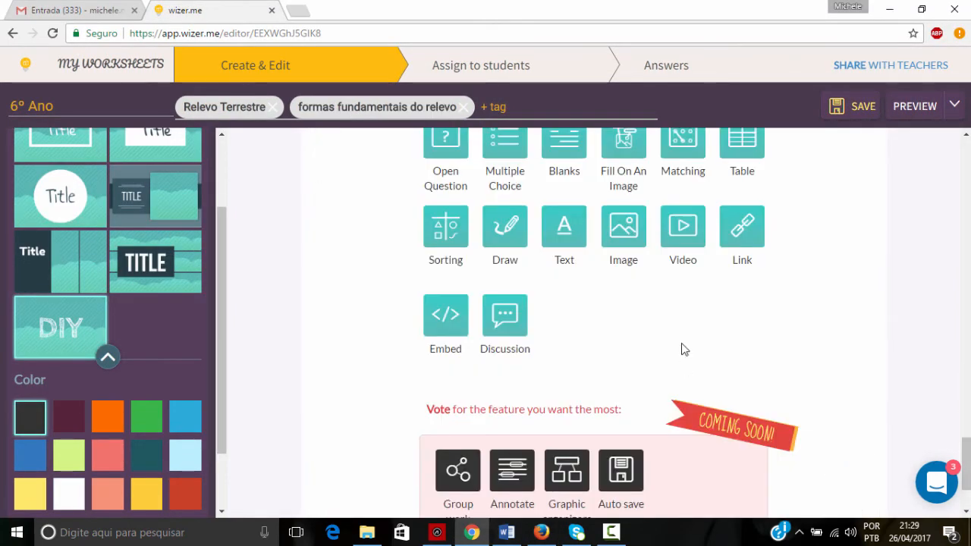
# Step: Save the worksheet and open its student preview
pyautogui.scroll(5, 681, 343)
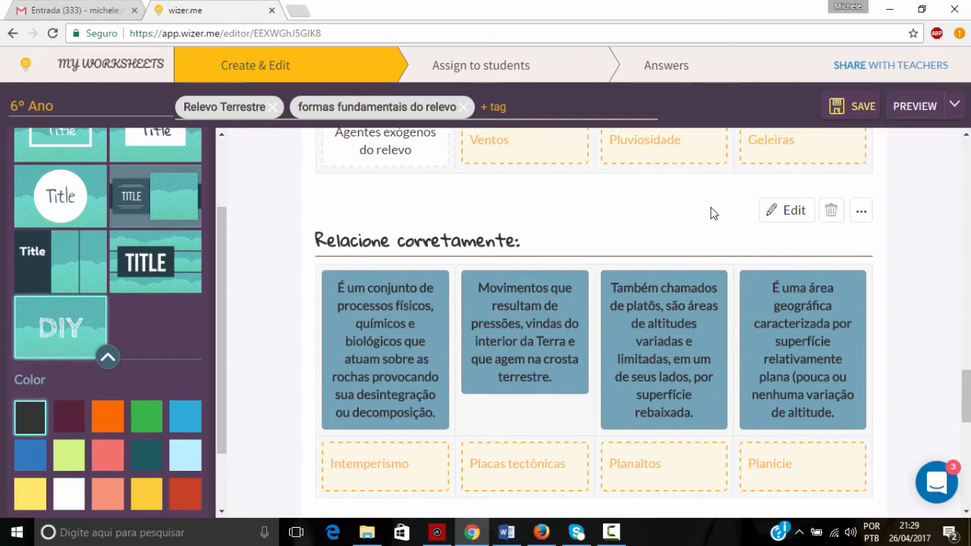
pyautogui.click(861, 108)
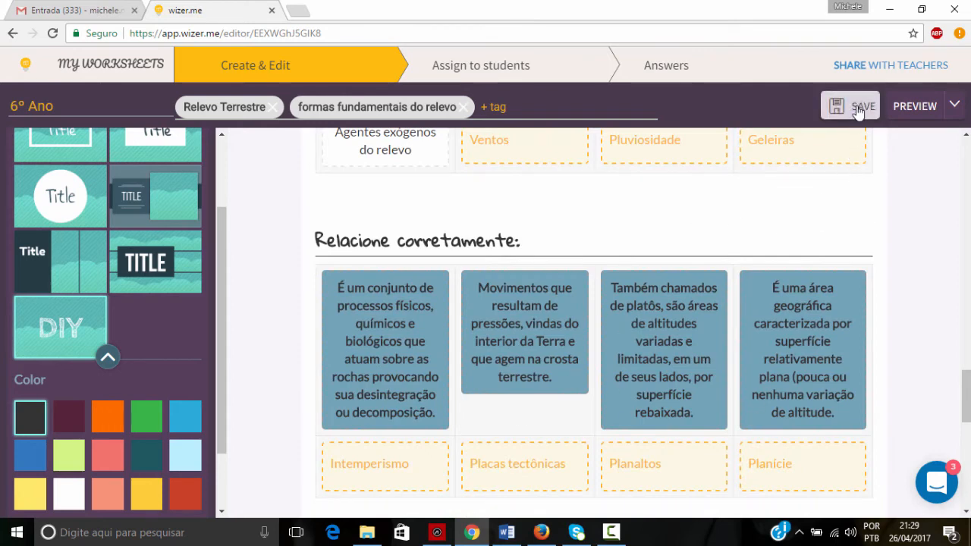
pyautogui.click(906, 108)
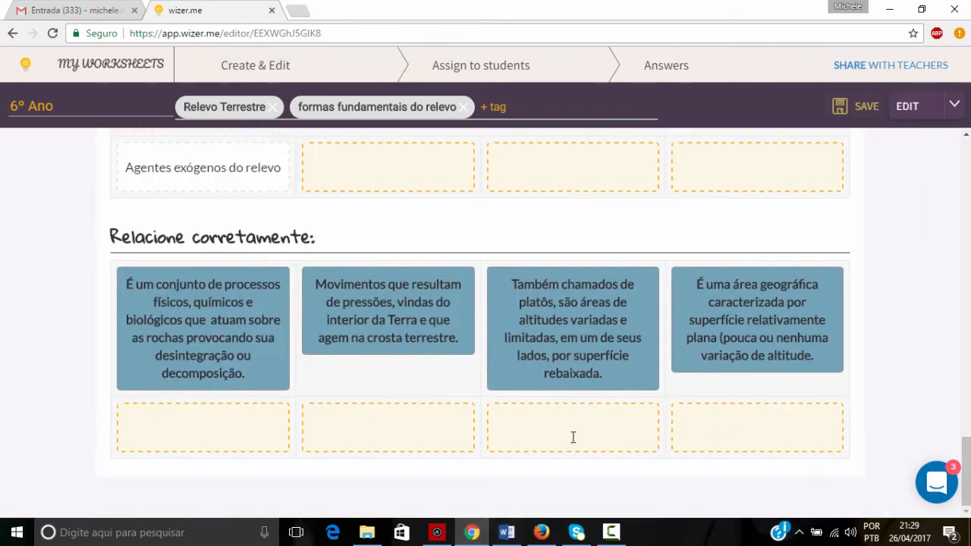
# Step: In the preview, compare the free-text answer cell with the word bank choices of the "Agentes exógenos do relevo" row
pyautogui.click(153, 423)
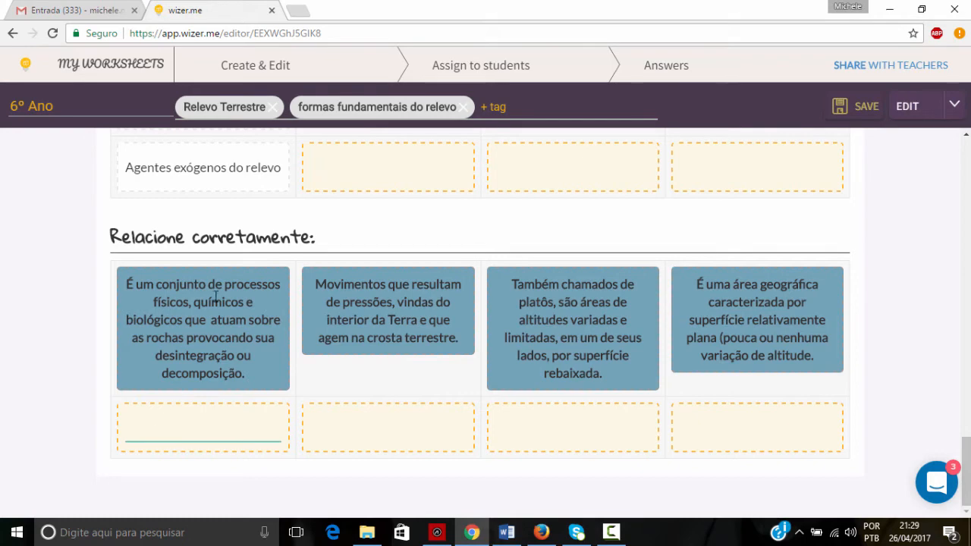
pyautogui.click(351, 185)
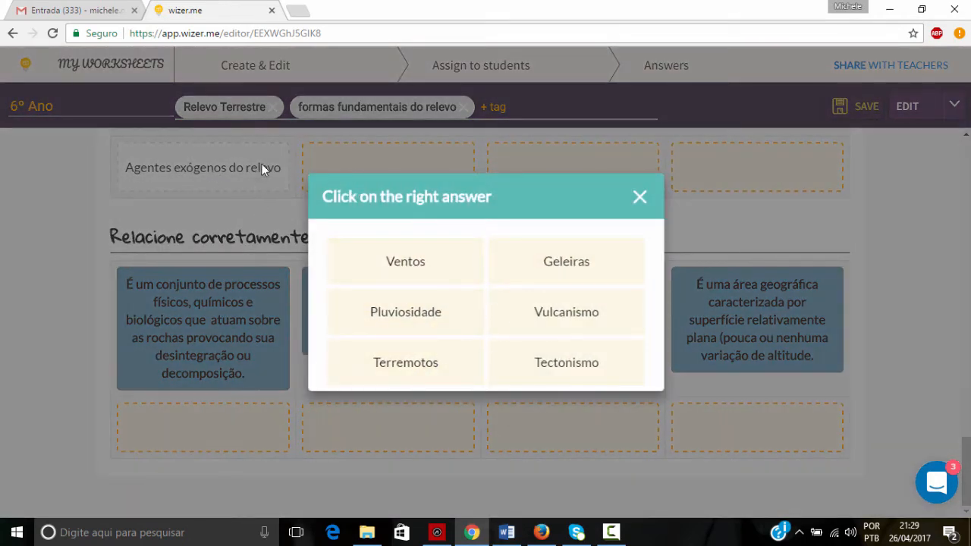
pyautogui.click(639, 197)
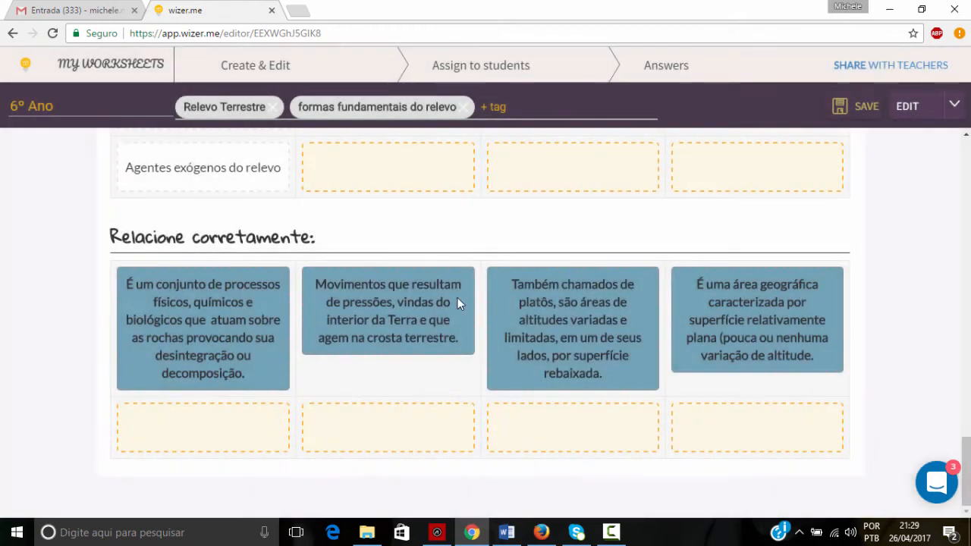
# Step: Try out the first answer cell of "Relacione corretamente" by entering "Intemperism", and clear the text again
pyautogui.click(208, 431)
pyautogui.write('Intemperis')
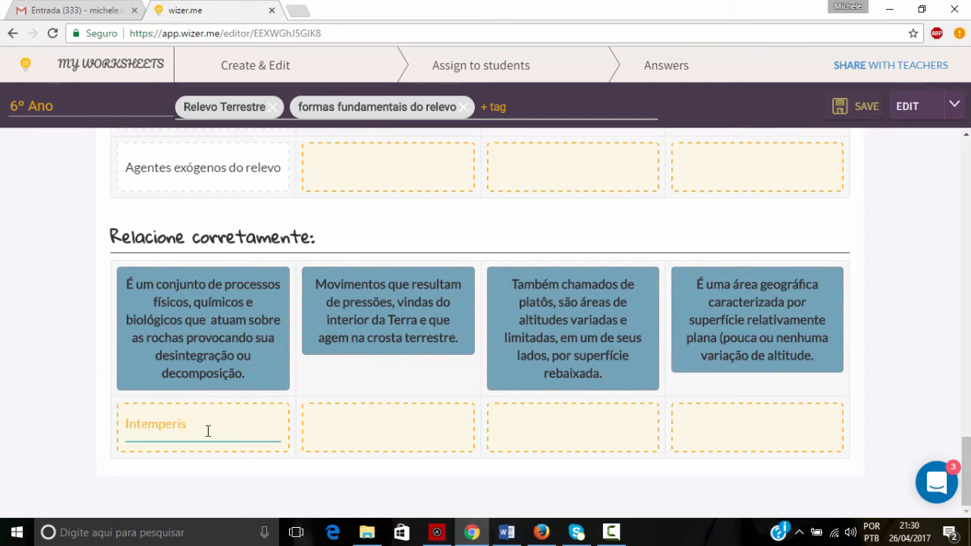
pyautogui.write('m')
pyautogui.press('BackSpace')
pyautogui.press('BackSpace')
pyautogui.press('BackSpace')
pyautogui.press('BackSpace')
pyautogui.press('BackSpace')
pyautogui.press('BackSpace')
pyautogui.press('BackSpace')
pyautogui.press('BackSpace')
pyautogui.press('BackSpace')
pyautogui.press('BackSpace')
pyautogui.press('BackSpace')
# Step: Return to editing, reopen the "Relacione corretamente" table question and cancel out of it to restore its first key answer
pyautogui.click(907, 106)
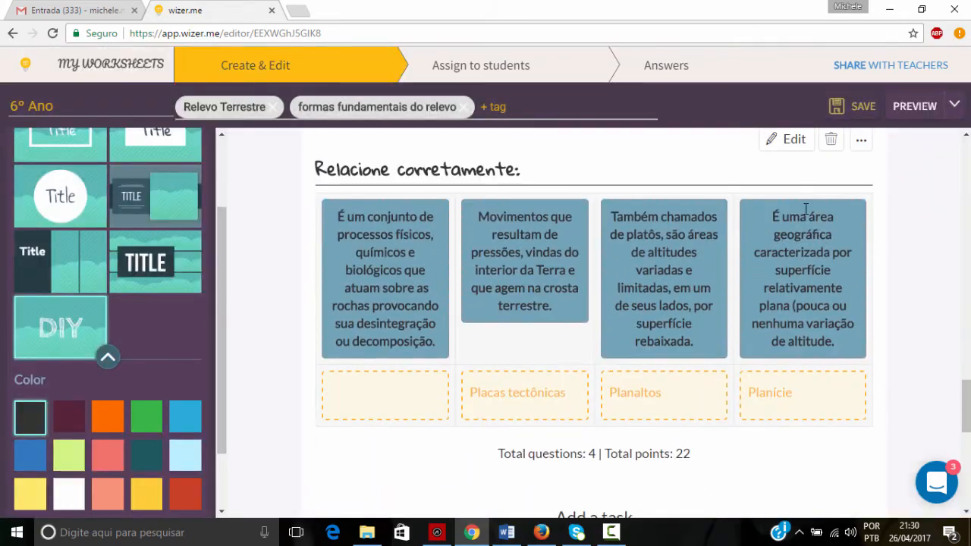
pyautogui.click(793, 140)
pyautogui.scroll(-3, 680, 303)
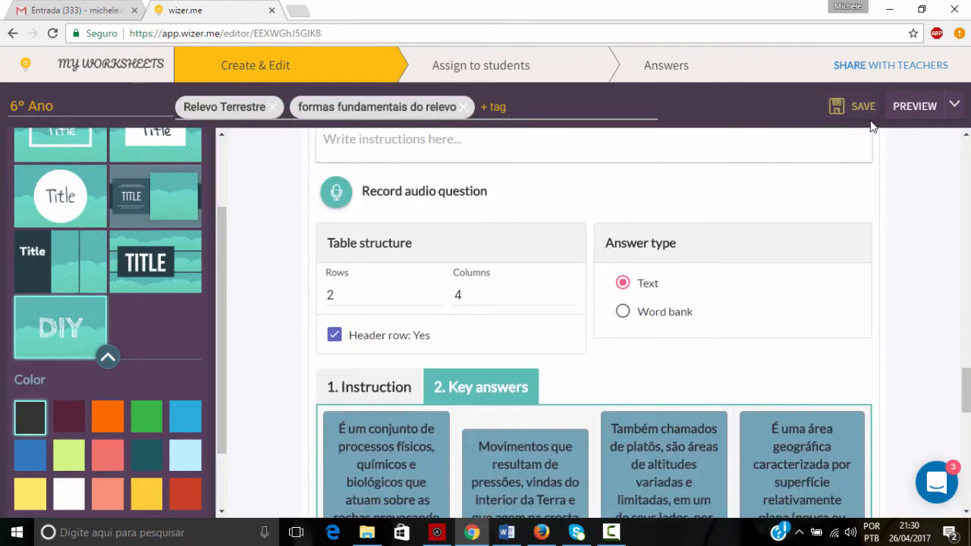
pyautogui.scroll(-4, 594, 318)
pyautogui.click(727, 391)
pyautogui.scroll(4, 758, 296)
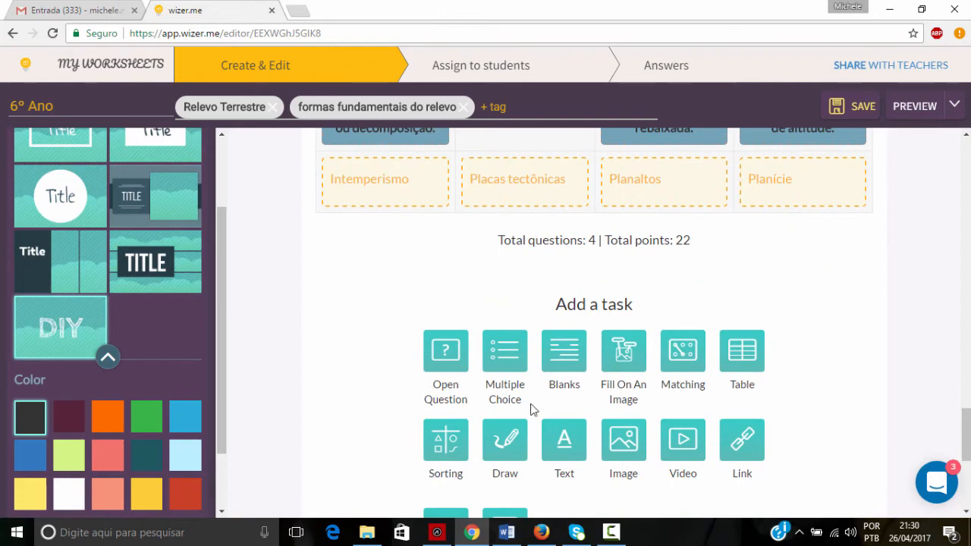
# Step: Add a Sorting task below the table question and look over its instruction, description and group fields
pyautogui.click(451, 444)
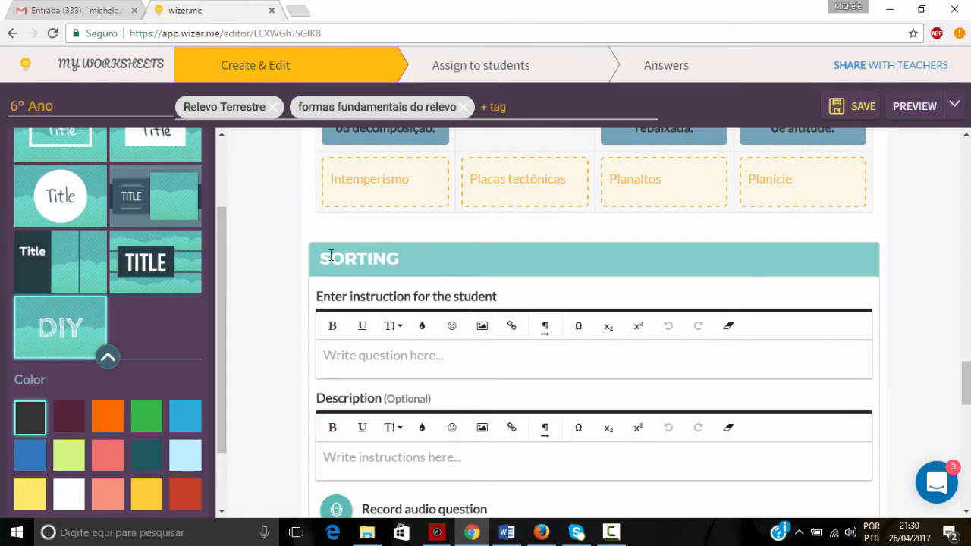
pyautogui.scroll(-4, 376, 262)
pyautogui.scroll(4, 372, 273)
pyautogui.scroll(-2, 406, 414)
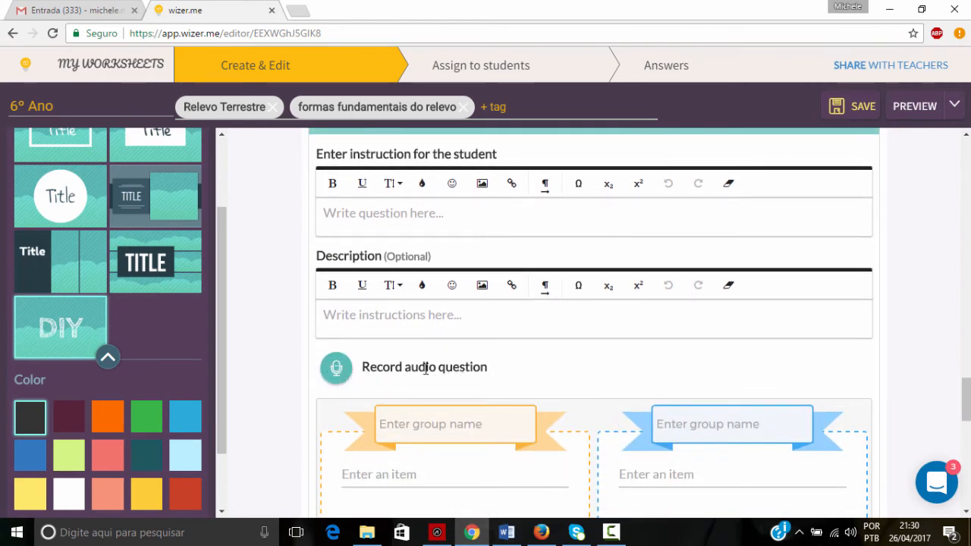
pyautogui.scroll(-1, 526, 358)
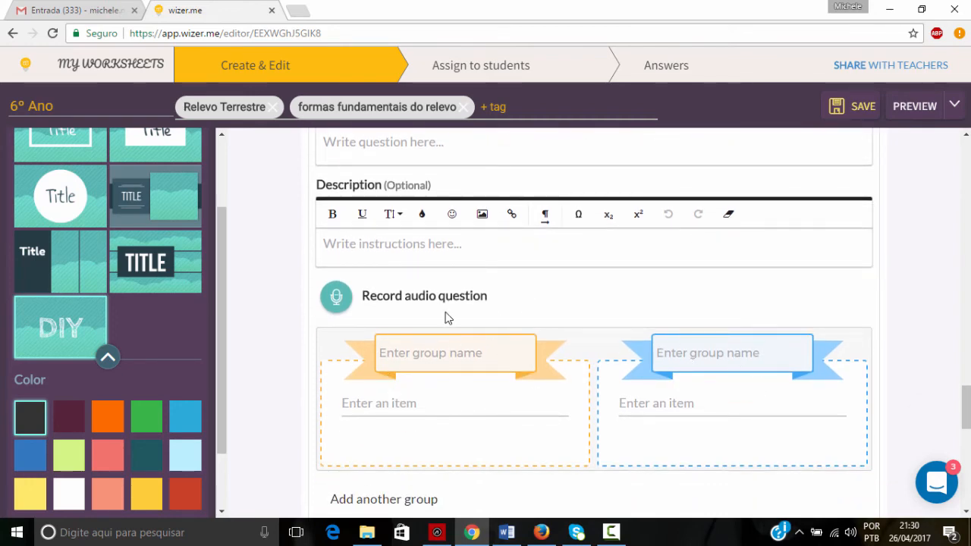
# Step: Try adding a third group to the Sorting task, and remove it again so only two groups remain
pyautogui.scroll(-1, 442, 372)
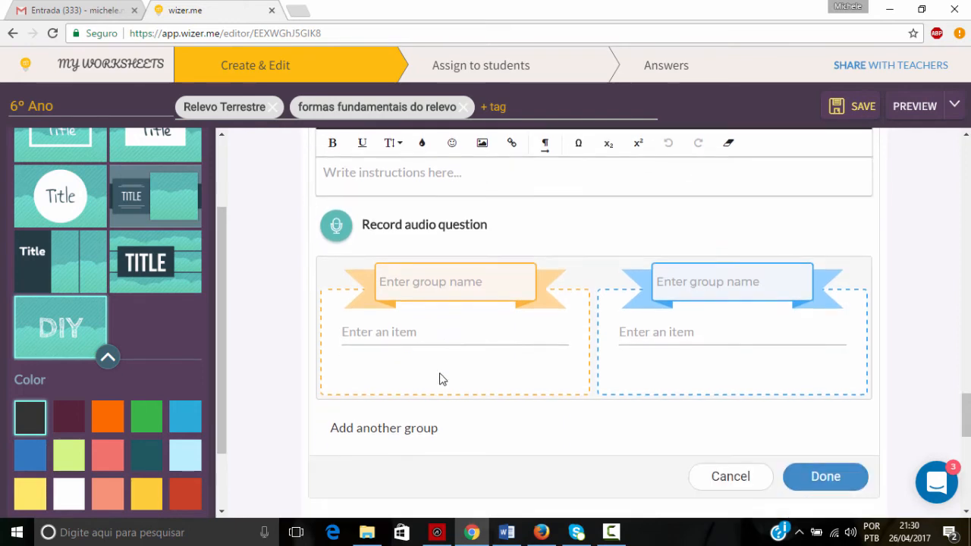
pyautogui.click(368, 429)
pyautogui.scroll(-2, 678, 442)
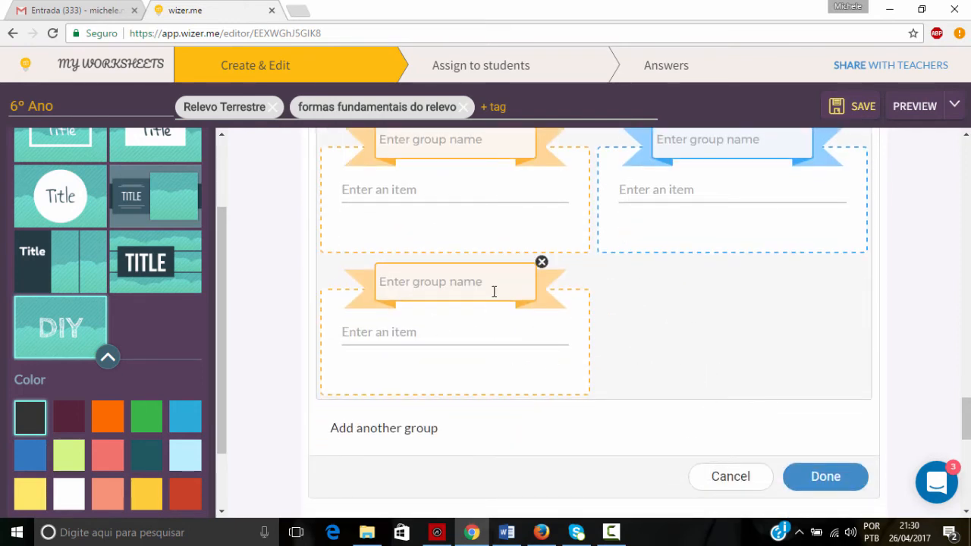
pyautogui.scroll(3, 571, 296)
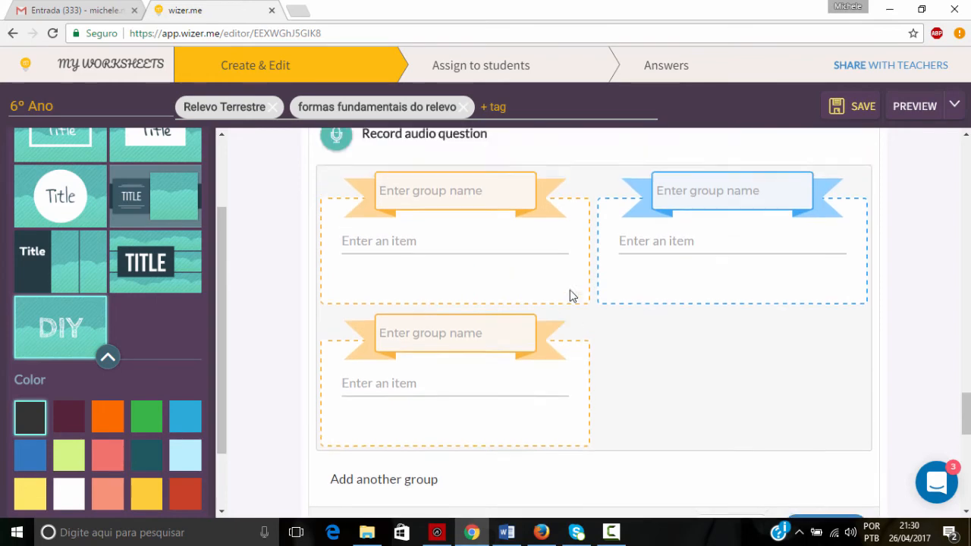
pyautogui.scroll(-2, 571, 296)
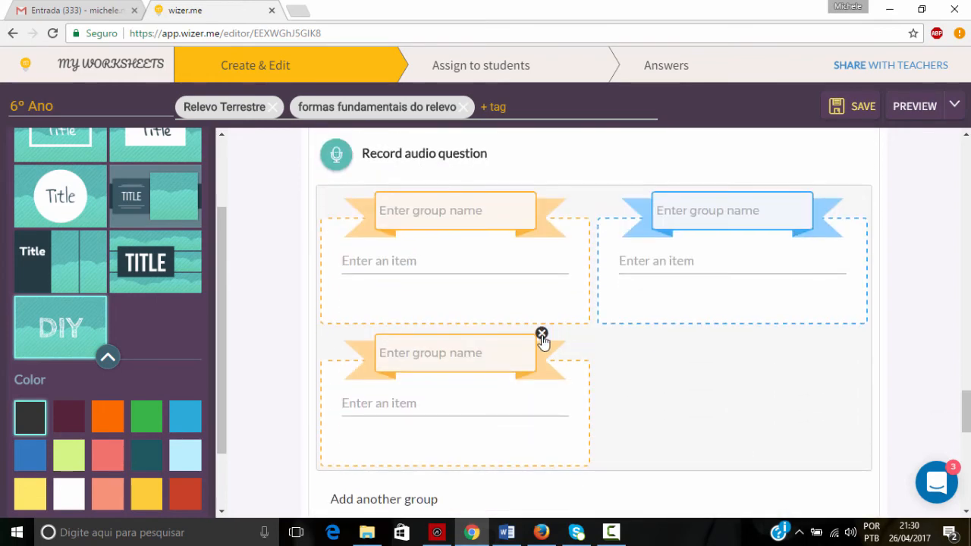
pyautogui.click(542, 334)
pyautogui.scroll(2, 586, 265)
pyautogui.scroll(1, 585, 266)
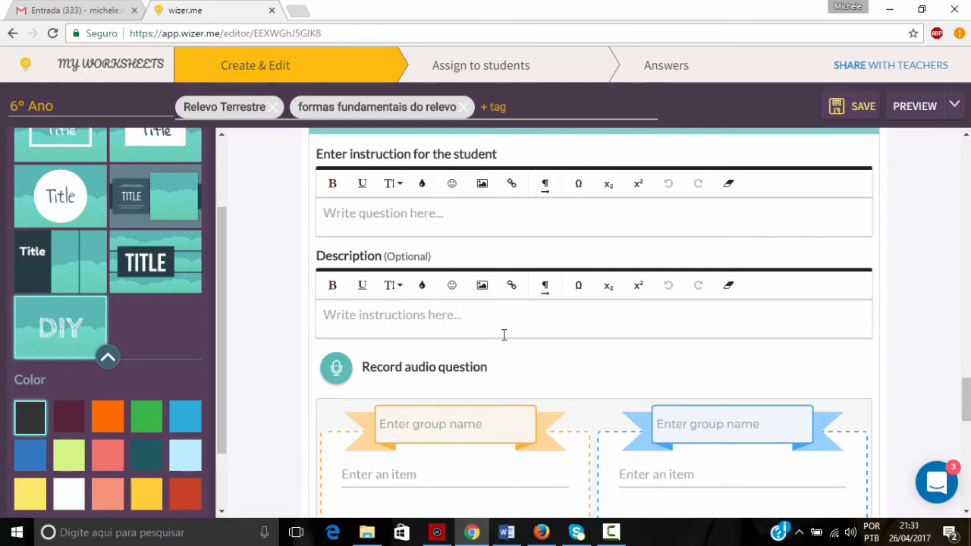
# Step: Switch to the existing worksheet in Firefox, open its true-or-false sorting question for editing and copy the instruction text
pyautogui.click(542, 533)
pyautogui.scroll(1, 458, 241)
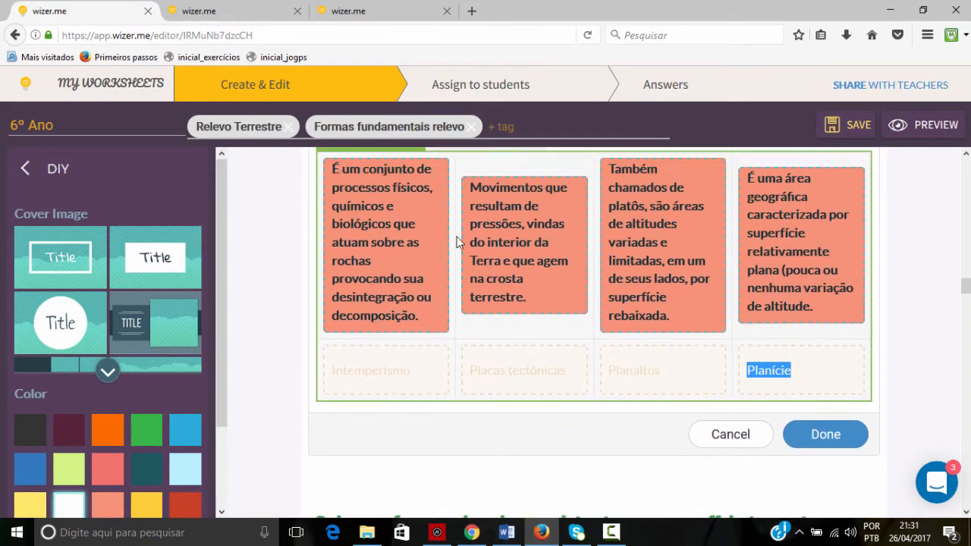
pyautogui.scroll(-5, 459, 242)
pyautogui.scroll(-1, 462, 240)
pyautogui.scroll(2, 461, 240)
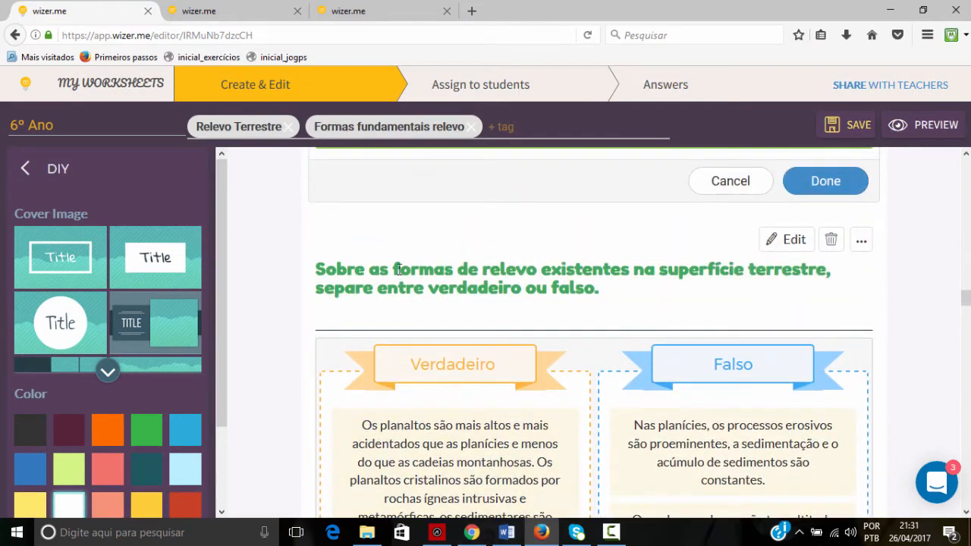
pyautogui.click(790, 245)
pyautogui.scroll(5, 478, 298)
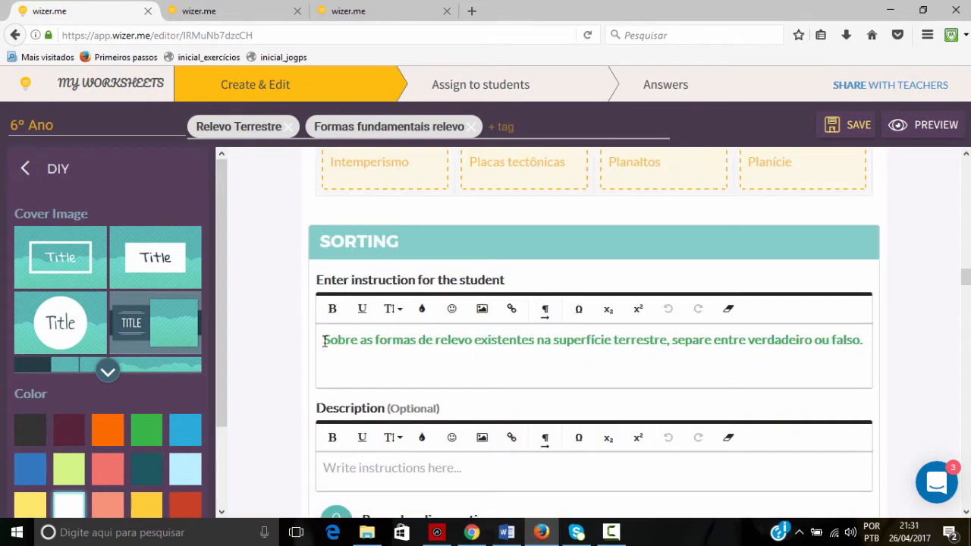
pyautogui.moveTo(325, 342); pyautogui.dragTo(880, 340)
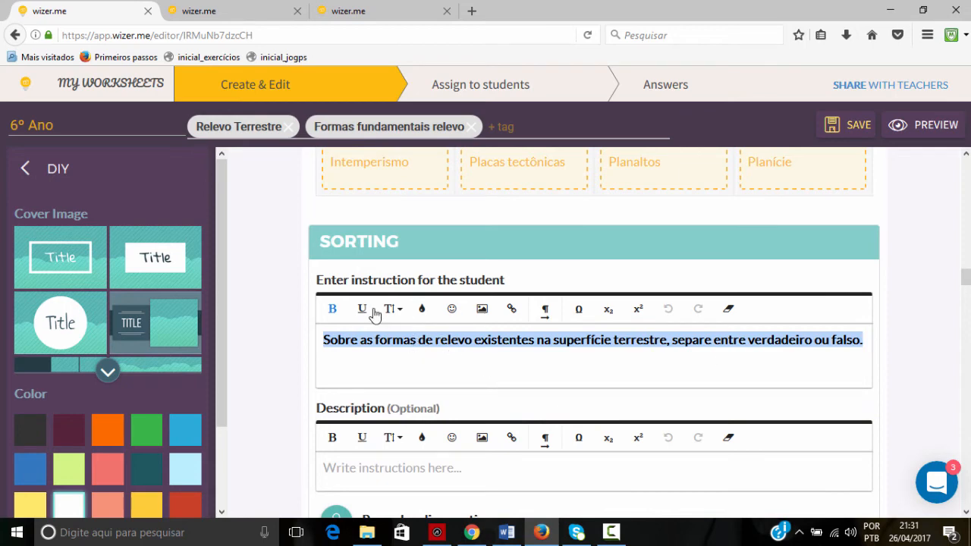
# Step: Back in Chrome, paste "Sobre as formas de relevo existentes na superfície terrestre, separe entre verdadeiro ou falso." as the instruction, at size 24
pyautogui.click(542, 539)
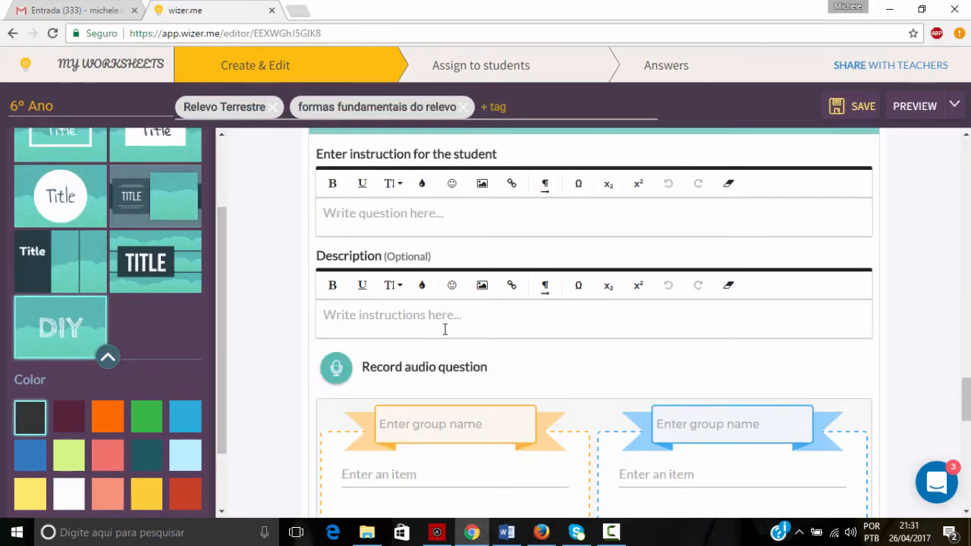
pyautogui.click(390, 215)
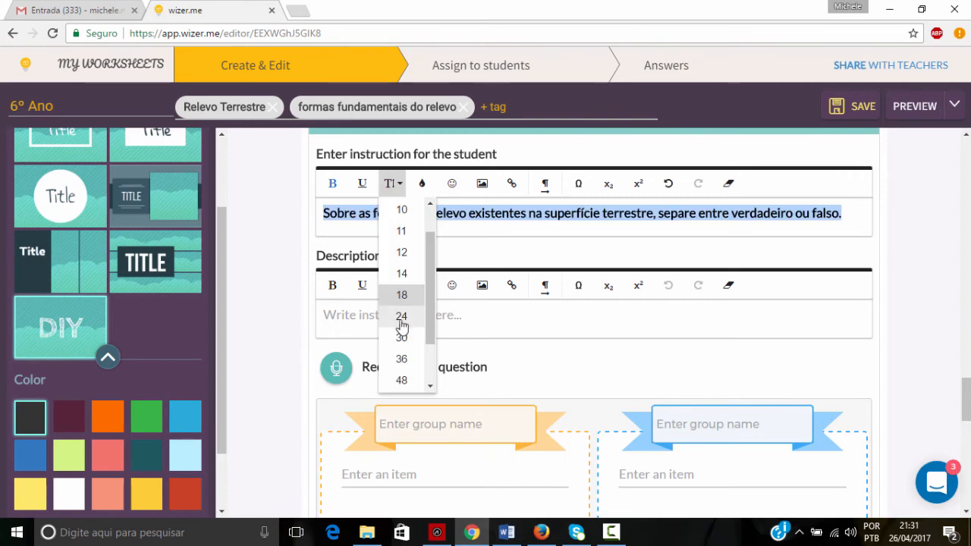
pyautogui.click(401, 317)
pyautogui.click(503, 245)
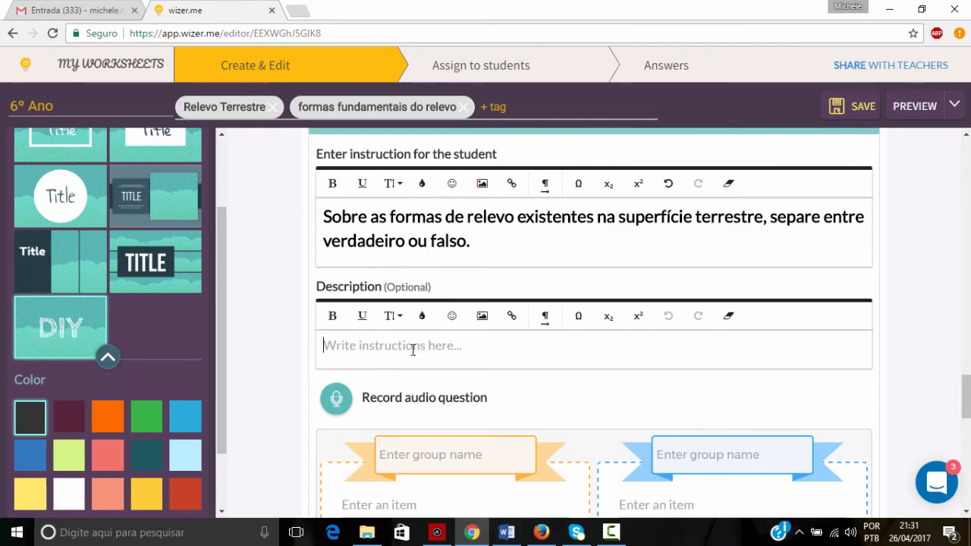
# Step: Name the two sorting groups "Verdadeiro" and "Falso"
pyautogui.scroll(-1, 410, 347)
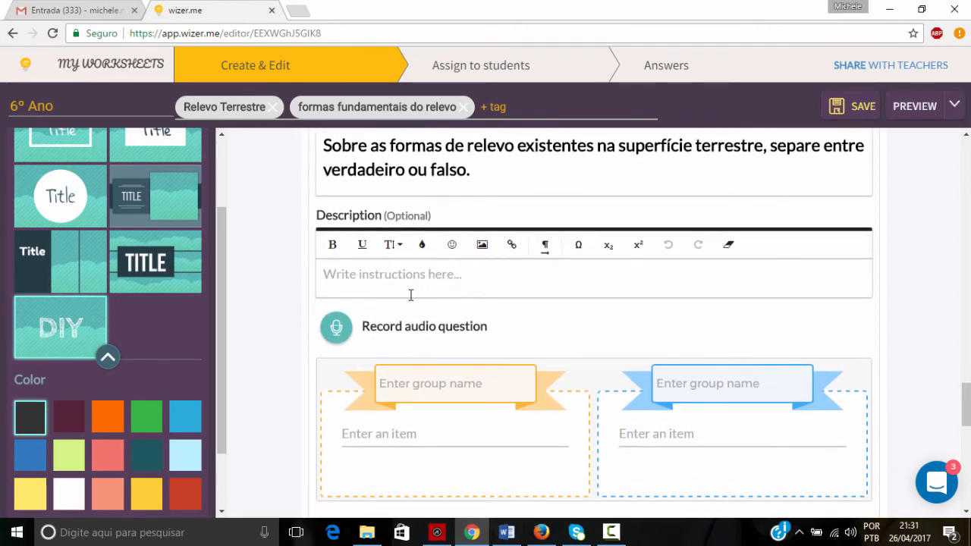
pyautogui.click(411, 387)
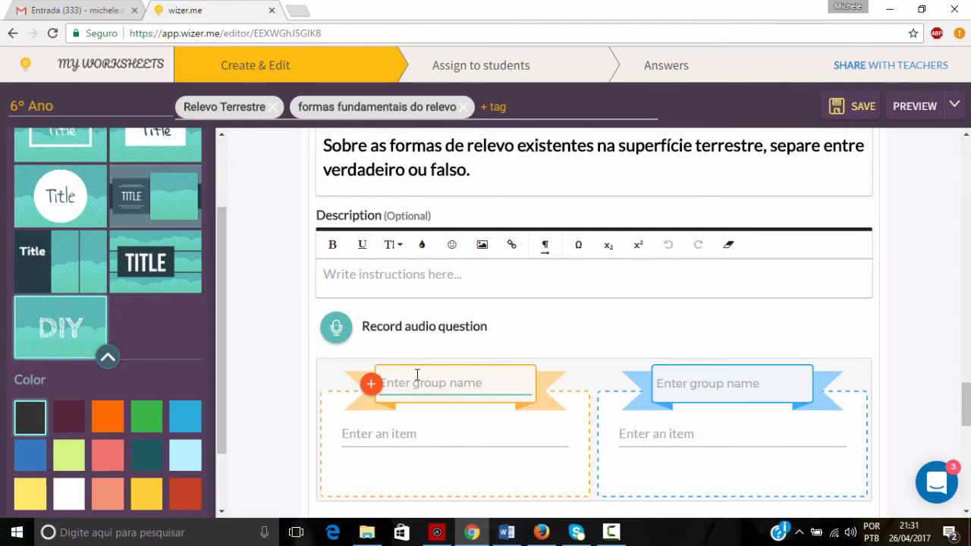
pyautogui.write('Verdadeiro')
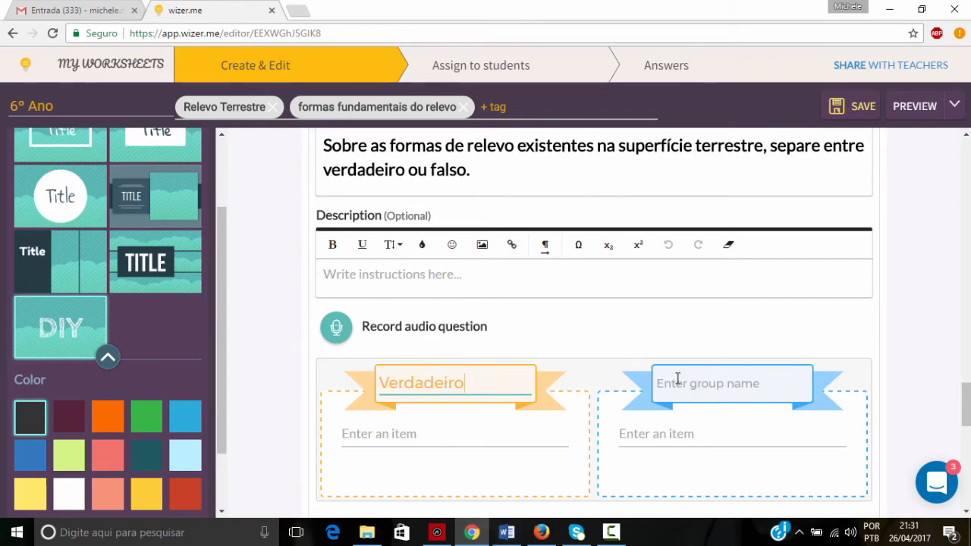
pyautogui.click(679, 379)
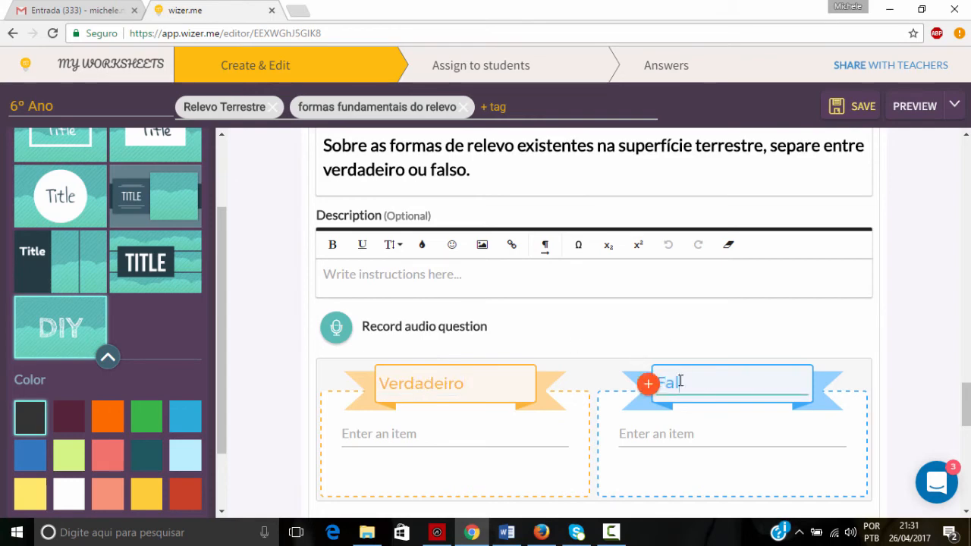
# Step: Copy the "Os planaltos são mais altos e mais acidentados..." statement from the Firefox worksheet and add it as an item under "Verdadeiro" in Chrome
pyautogui.click(540, 533)
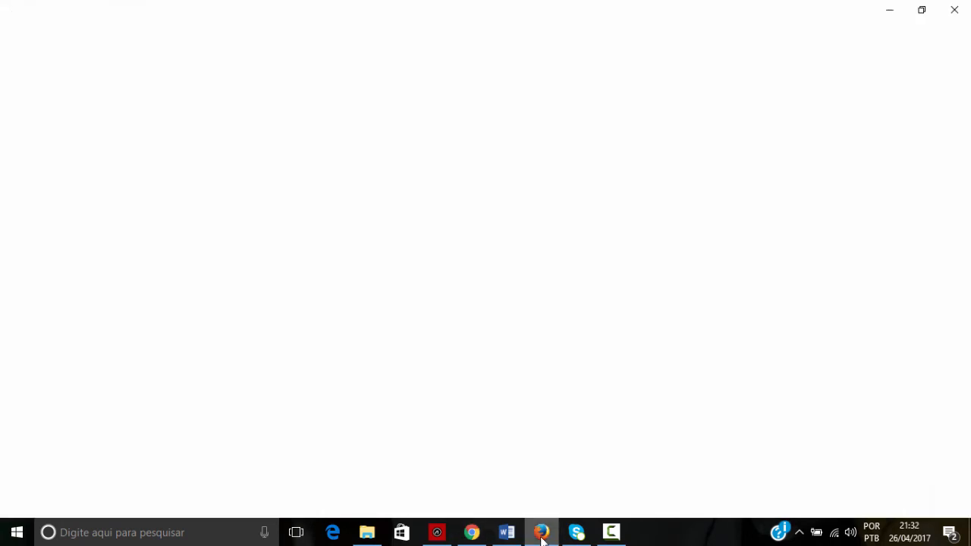
pyautogui.scroll(-5, 548, 417)
pyautogui.scroll(-3, 548, 417)
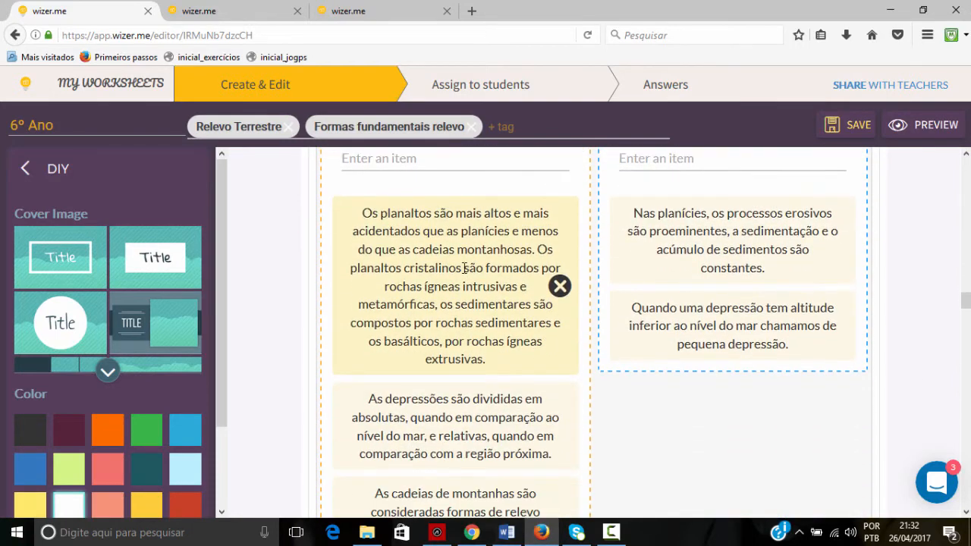
pyautogui.moveTo(366, 213); pyautogui.dragTo(495, 366)
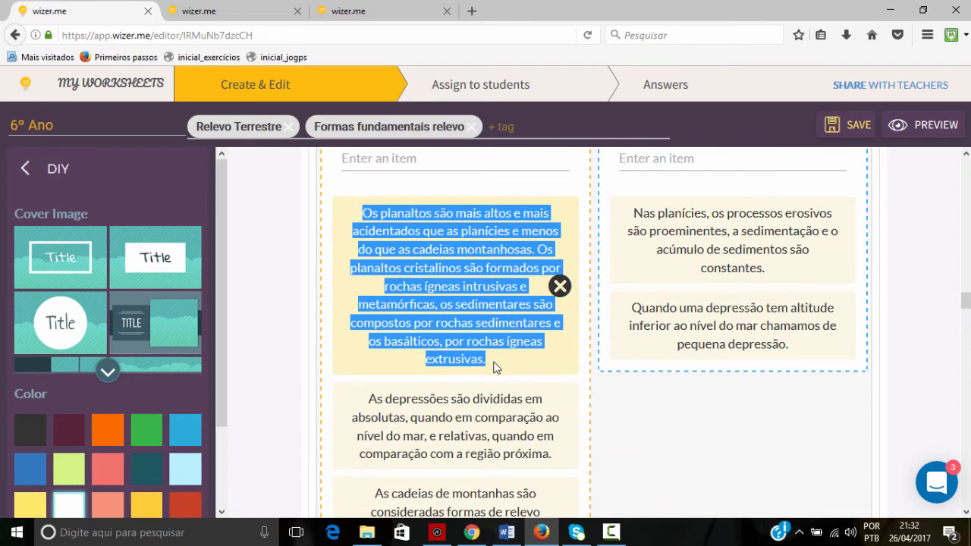
pyautogui.click(471, 532)
pyautogui.scroll(-2, 417, 395)
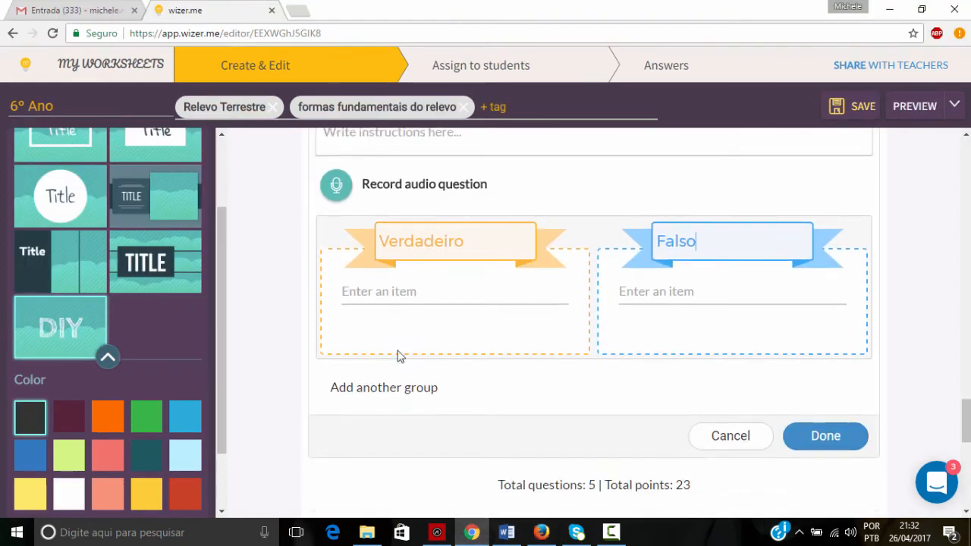
pyautogui.click(360, 292)
pyautogui.hotkey('ctrl', 'v')
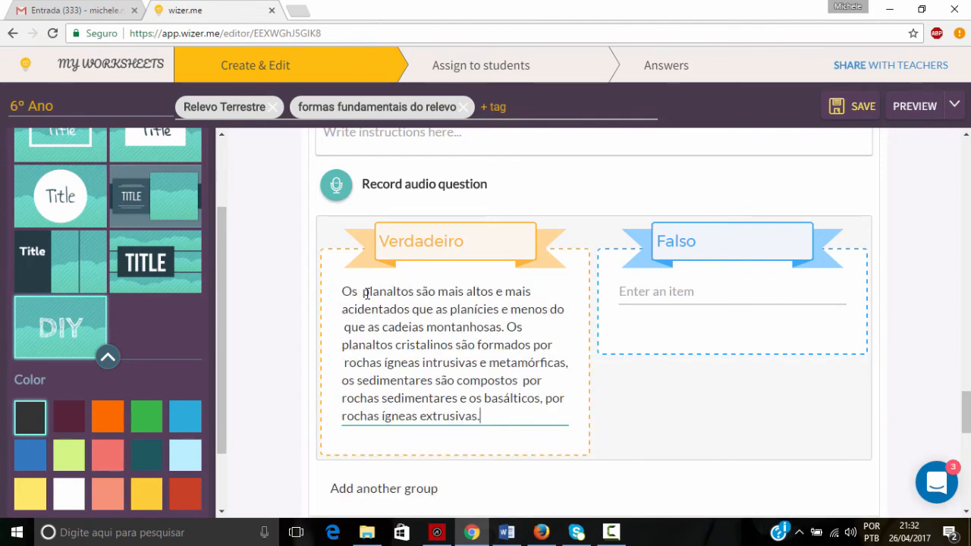
pyautogui.press('Return')
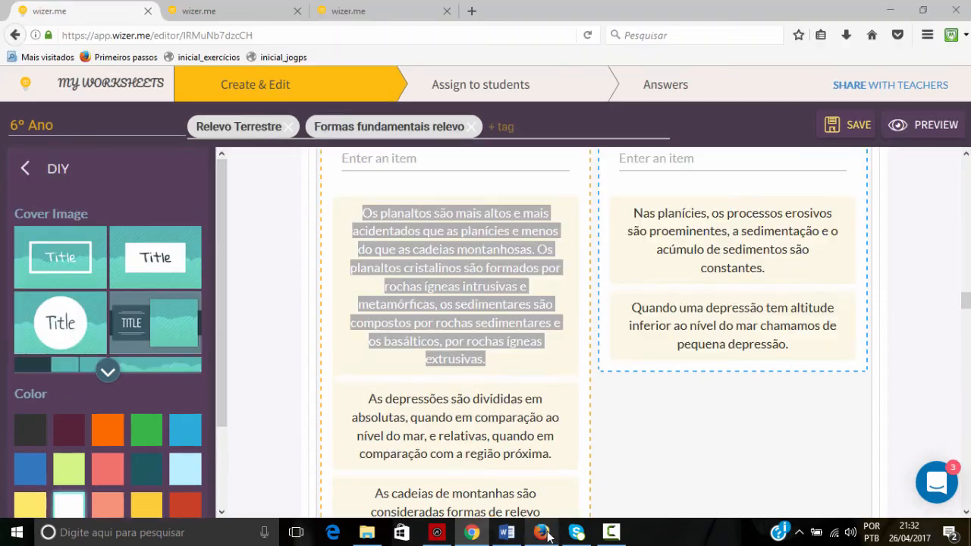
# Step: Copy the "As depressões são divididas em absolutas..." statement from the Firefox worksheet and add it as the second "Verdadeiro" item in Chrome
pyautogui.scroll(-4, 377, 234)
pyautogui.scroll(5, 379, 234)
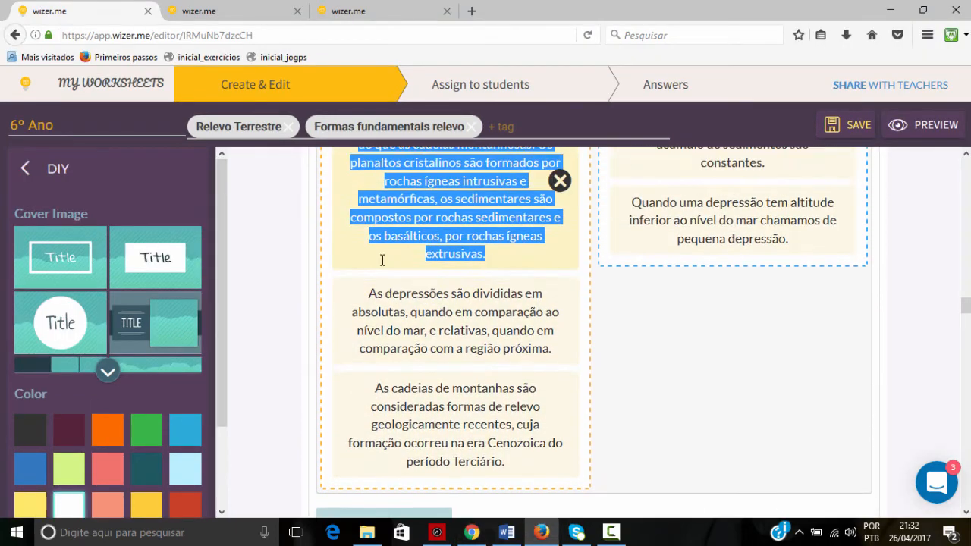
pyautogui.scroll(-2, 386, 294)
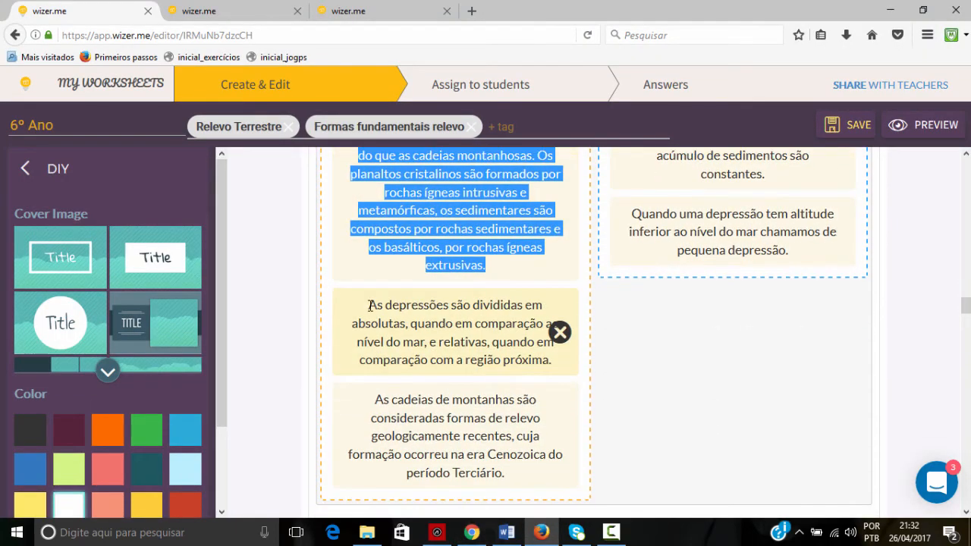
pyautogui.moveTo(369, 305); pyautogui.dragTo(574, 371)
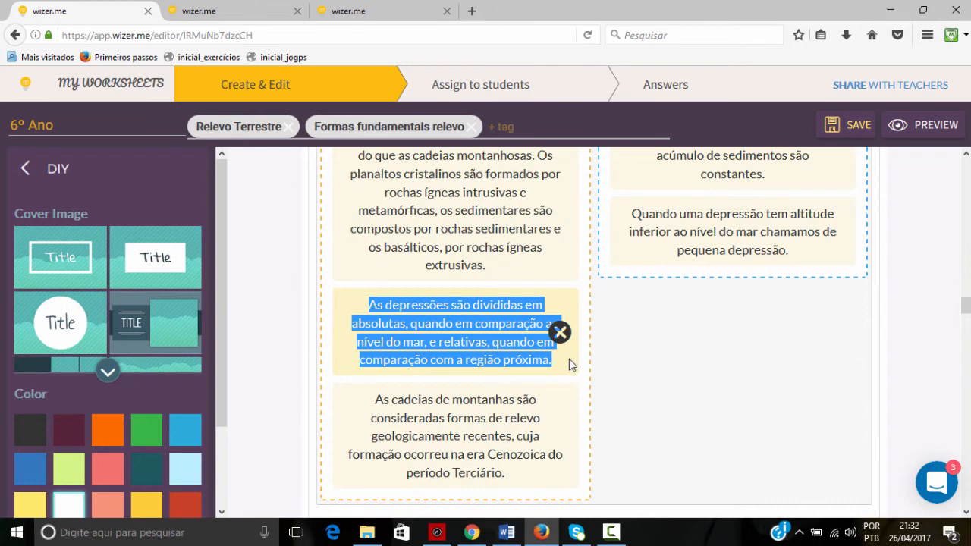
pyautogui.scroll(1, 685, 271)
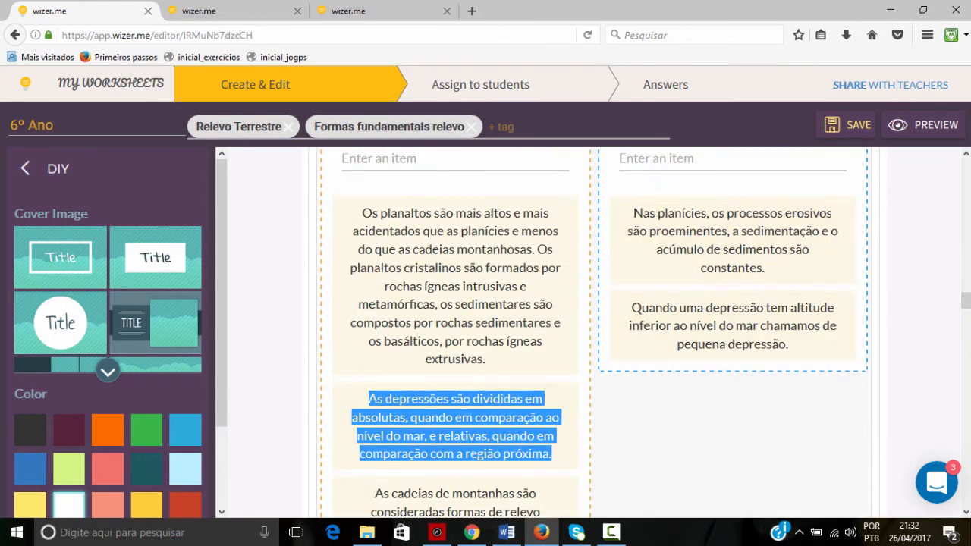
pyautogui.click(472, 532)
pyautogui.click(353, 288)
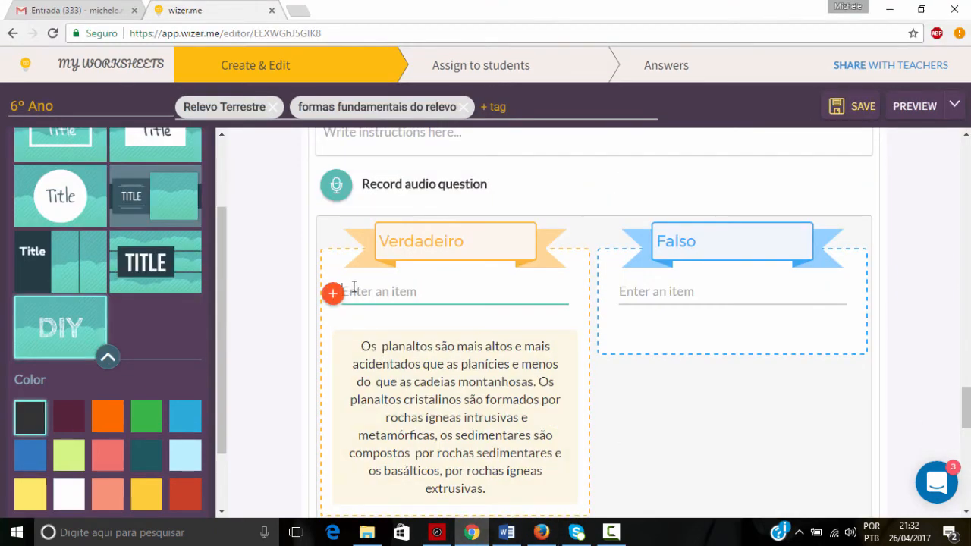
pyautogui.hotkey('ctrl', 'v')
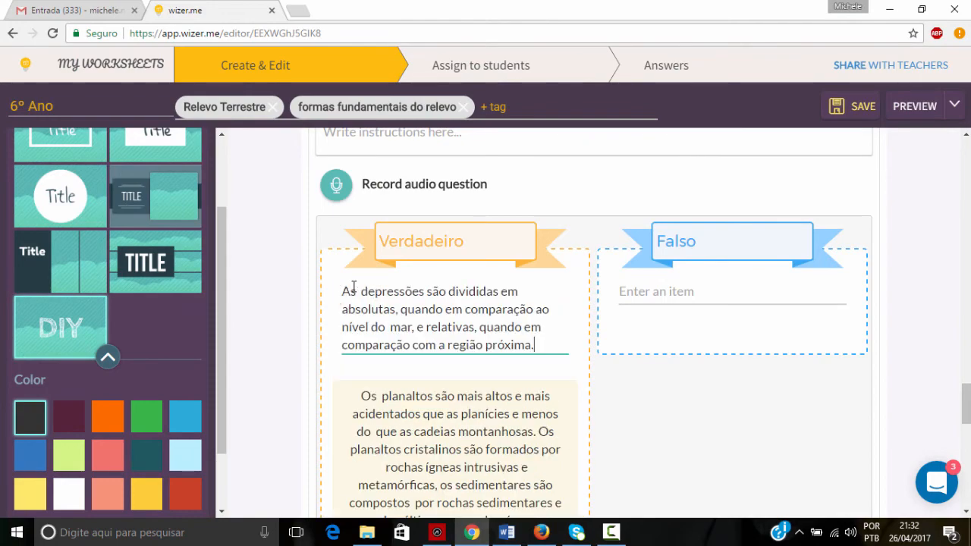
pyautogui.press('Return')
pyautogui.scroll(-3, 490, 501)
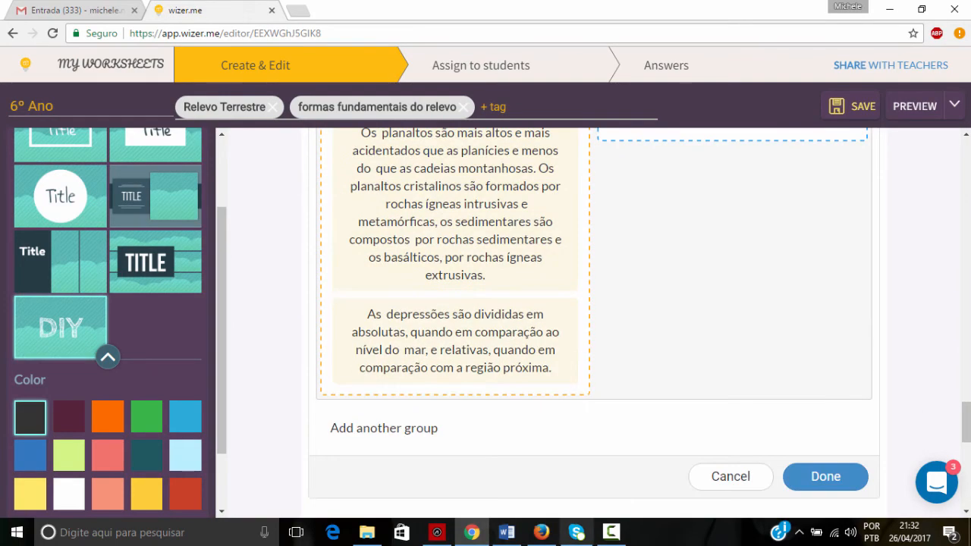
# Step: Copy the "As cadeias de montanhas são consideradas..." statement from the Firefox worksheet and add it as the third "Verdadeiro" item in Chrome
pyautogui.click(541, 532)
pyautogui.scroll(-4, 492, 467)
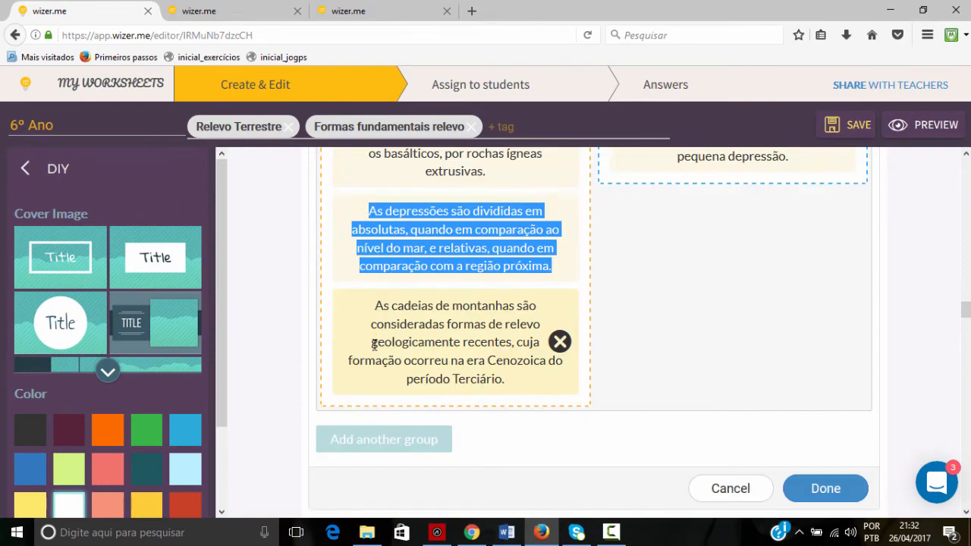
pyautogui.moveTo(375, 305); pyautogui.dragTo(516, 383)
pyautogui.hotkey('ctrl', 'c')
pyautogui.click(471, 532)
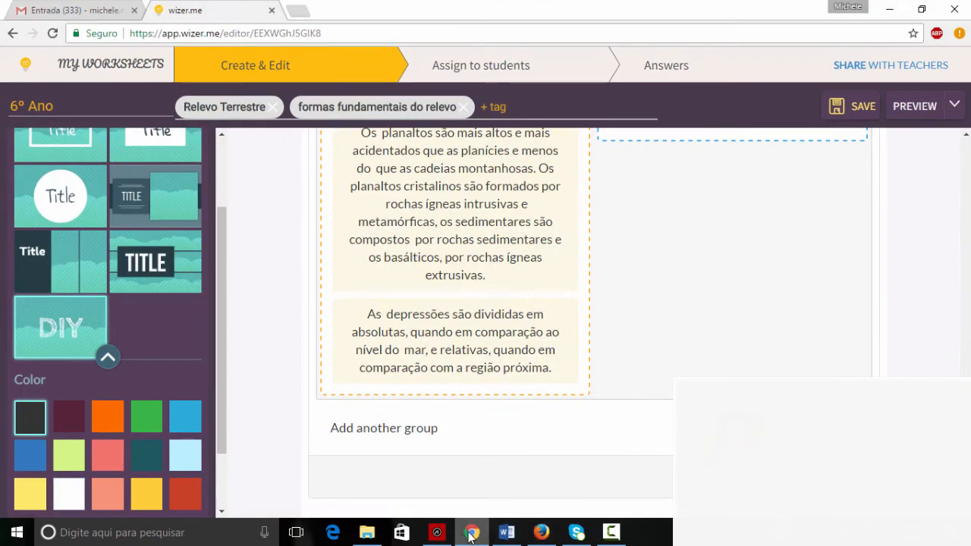
pyautogui.scroll(4, 463, 425)
pyautogui.click(343, 363)
pyautogui.hotkey('ctrl', 'v')
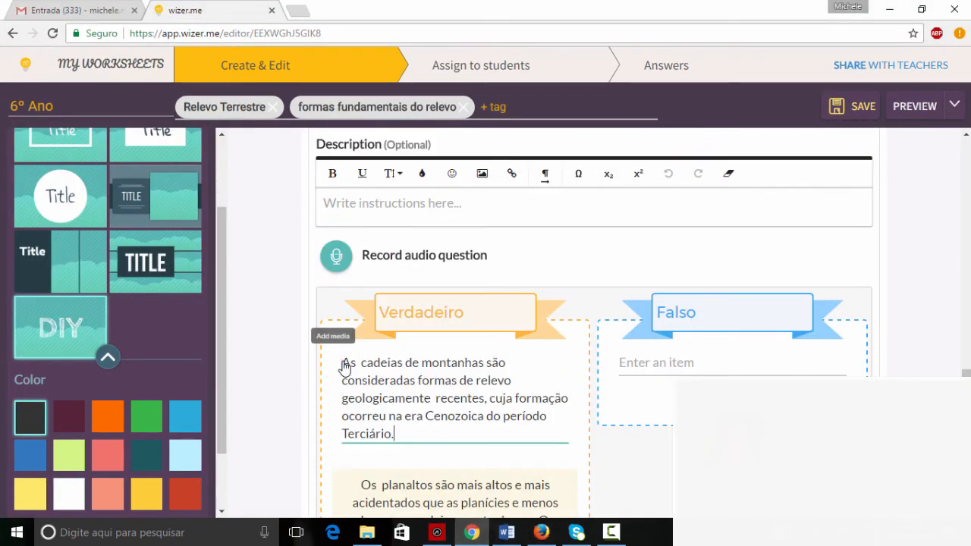
pyautogui.press('Return')
# Step: Copy the "Nas planícies, os processos erosivos..." statement from the Firefox worksheet and add it as an item under "Falso" in Chrome
pyautogui.click(541, 532)
pyautogui.scroll(4, 641, 337)
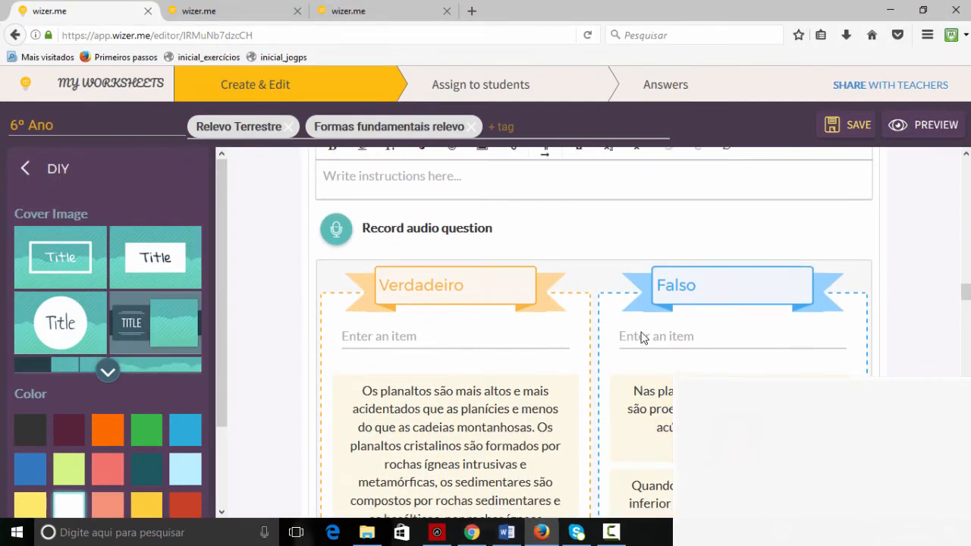
pyautogui.scroll(-2, 641, 338)
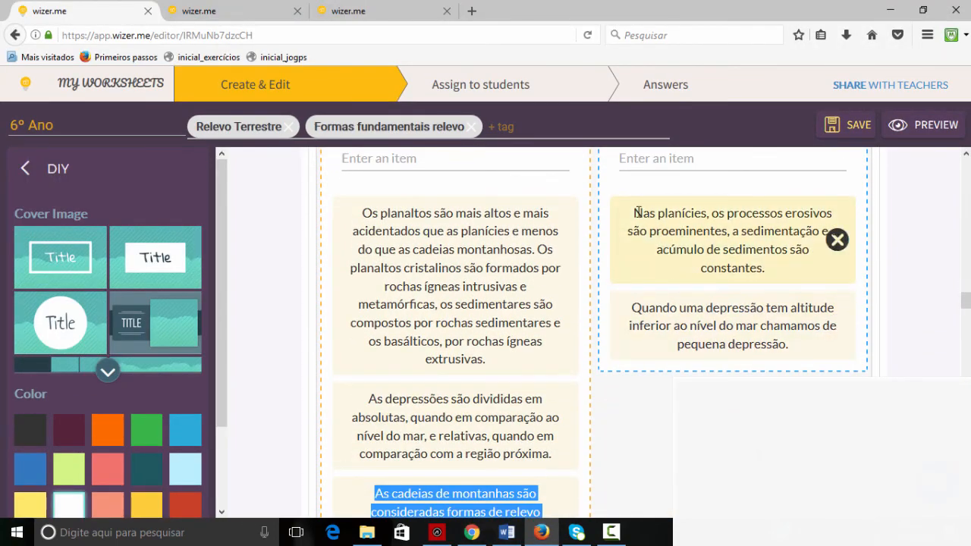
pyautogui.moveTo(638, 212); pyautogui.dragTo(787, 276)
pyautogui.hotkey('ctrl', 'c')
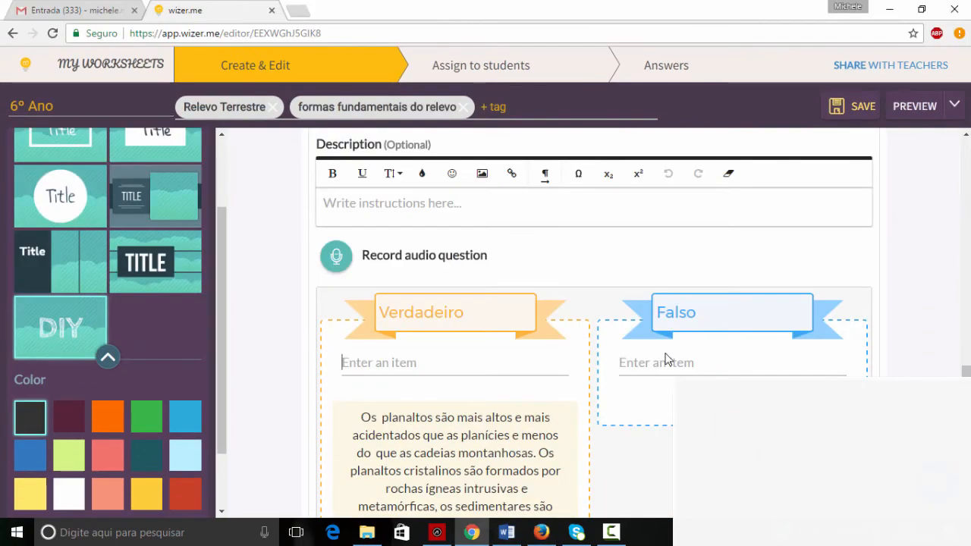
pyautogui.click(472, 533)
pyautogui.click(657, 362)
pyautogui.hotkey('ctrl', 'v')
# Step: Copy the "Quando uma depressão tem altitude inferior..." statement from the Firefox worksheet and add it as the second "Falso" item in Chrome
pyautogui.hotkey('alt', 'Tab')
pyautogui.moveTo(632, 307); pyautogui.dragTo(809, 345)
pyautogui.hotkey('ctrl', 'c')
pyautogui.click(472, 532)
pyautogui.click(642, 361)
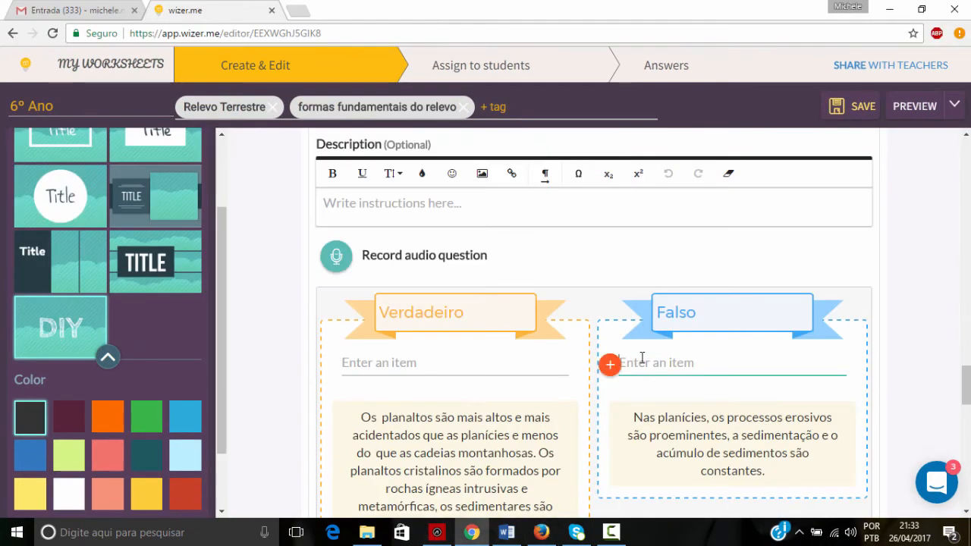
pyautogui.hotkey('ctrl', 'v')
pyautogui.press('Return')
# Step: Finish editing the "Verdadeiro" and "Falso" sorting question
pyautogui.scroll(-5, 546, 329)
pyautogui.scroll(6, 551, 321)
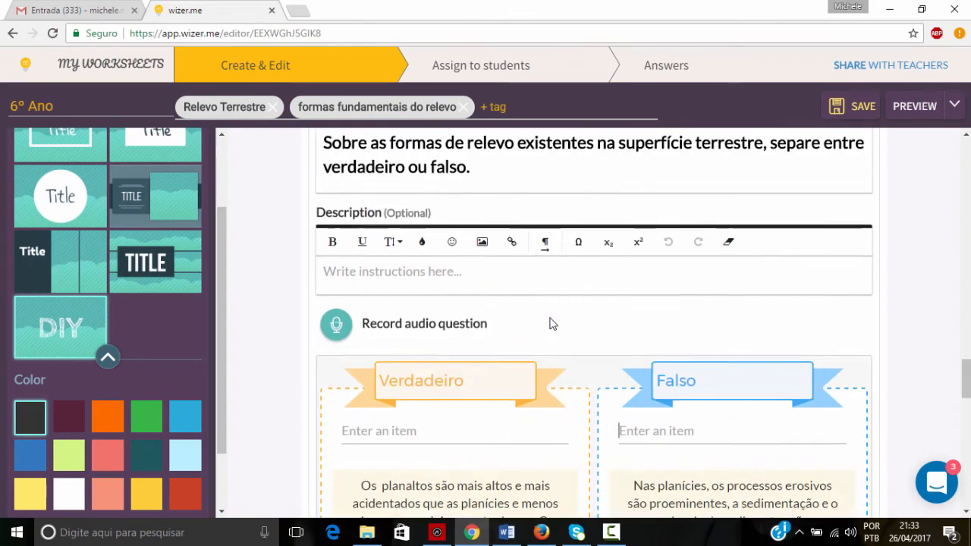
pyautogui.scroll(-8, 554, 243)
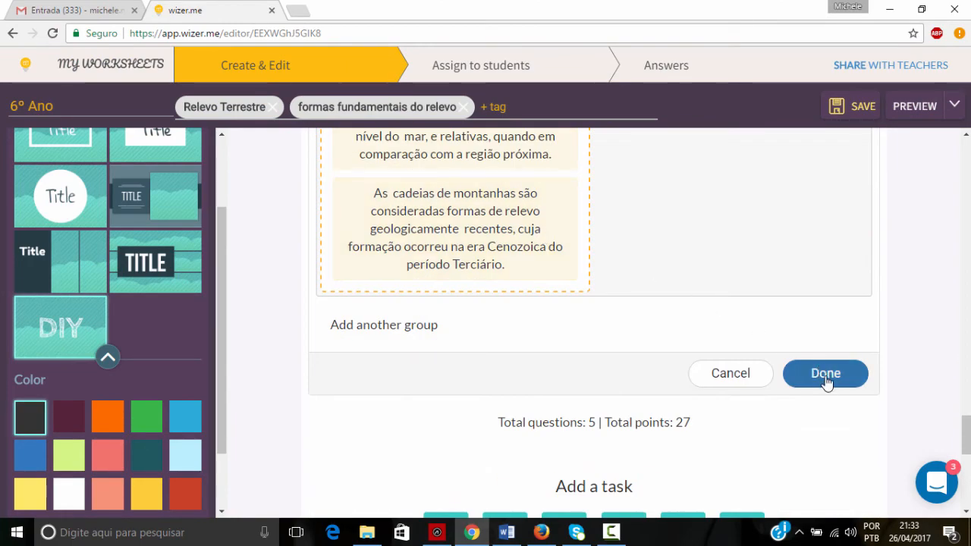
pyautogui.click(826, 375)
# Step: Review the finished sorting question's groups and statements, and save the worksheet
pyautogui.scroll(10, 730, 311)
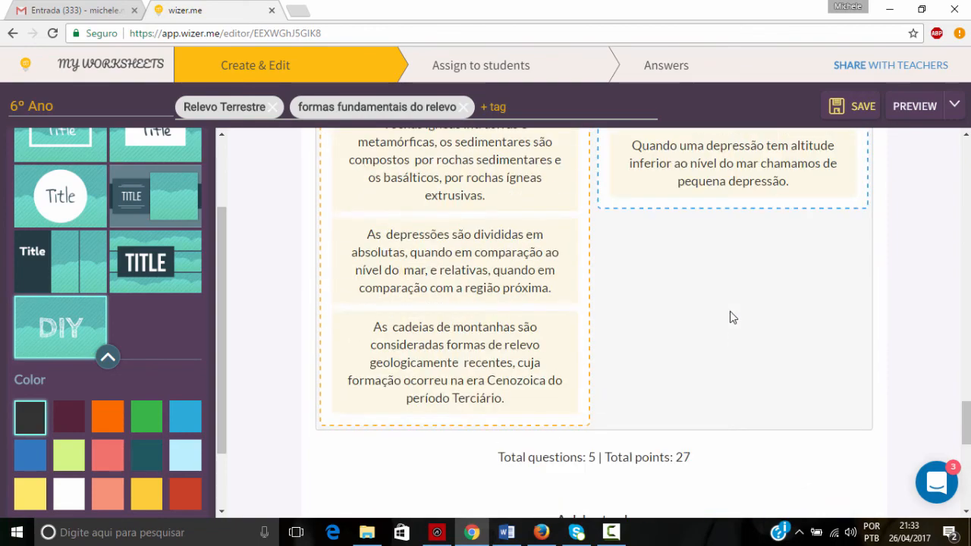
pyautogui.scroll(2, 732, 312)
pyautogui.scroll(-8, 732, 311)
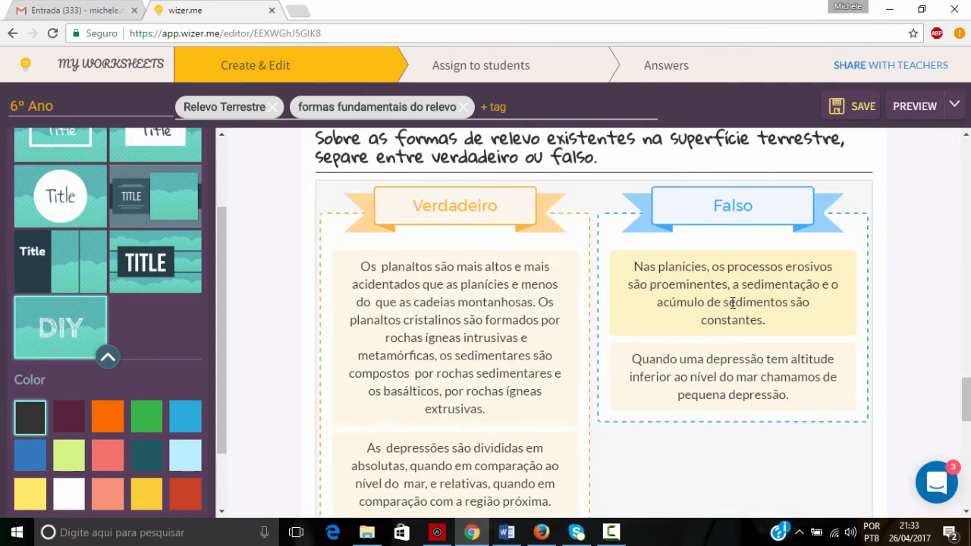
pyautogui.scroll(4, 468, 322)
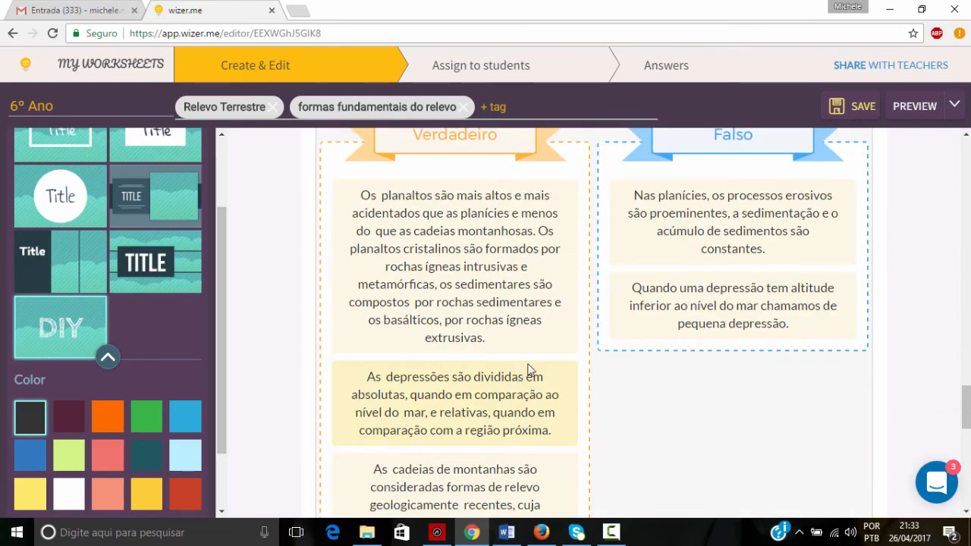
pyautogui.scroll(1, 708, 333)
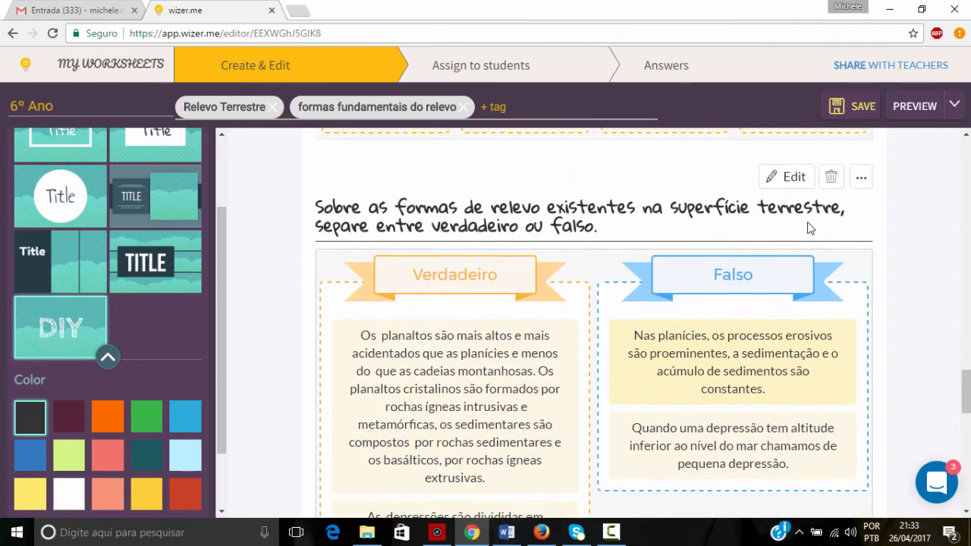
pyautogui.click(852, 112)
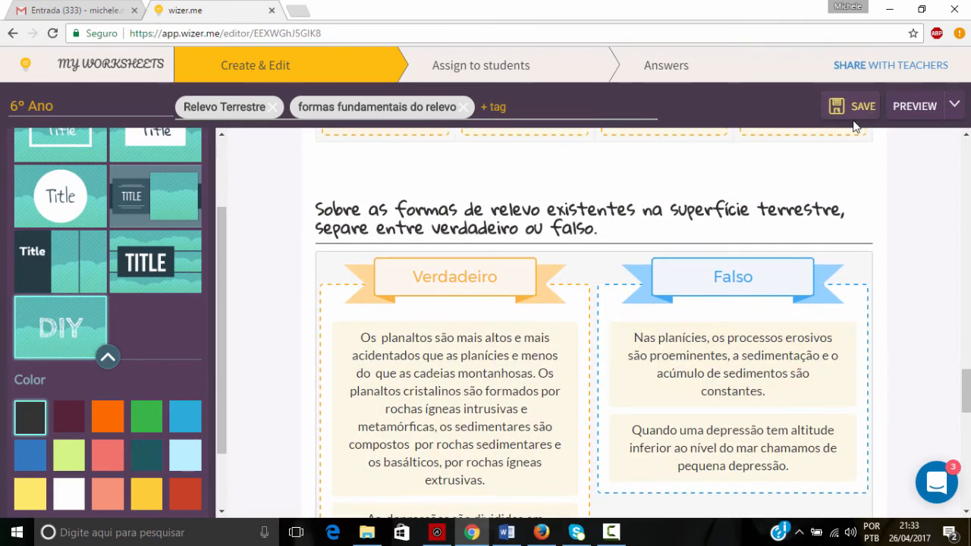
# Step: Preview the worksheet as students see it and look over the table and true-or-false sorting questions
pyautogui.click(917, 116)
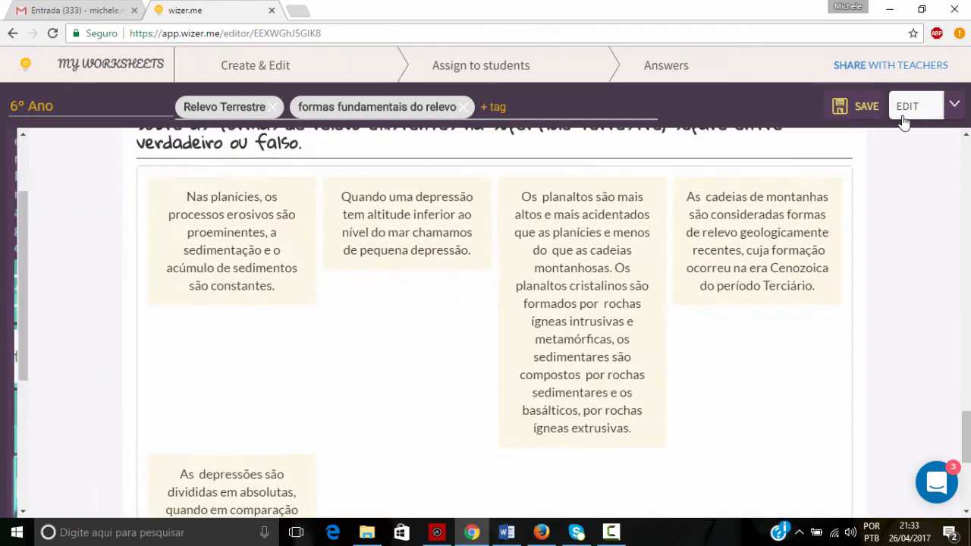
pyautogui.scroll(4, 513, 349)
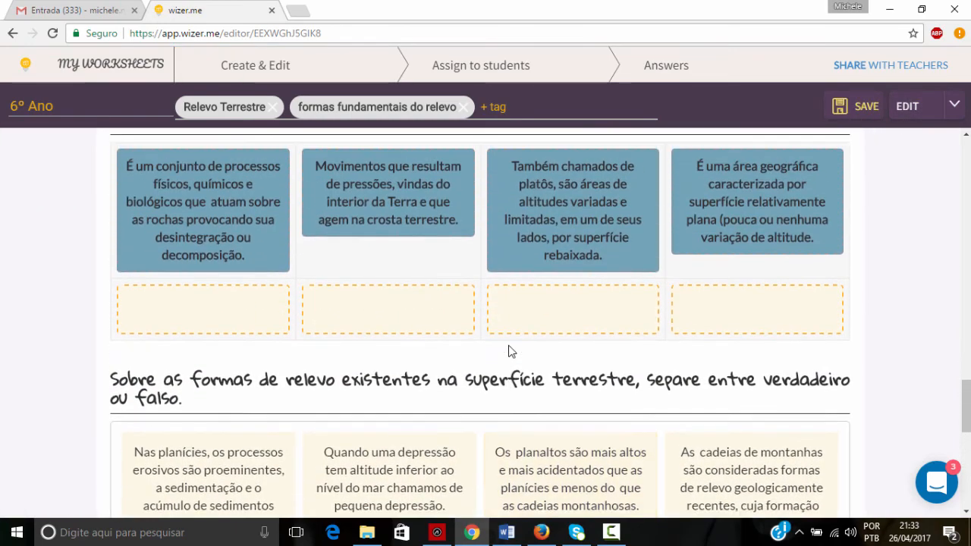
pyautogui.scroll(-2, 512, 349)
pyautogui.scroll(-5, 516, 350)
pyautogui.scroll(4, 516, 345)
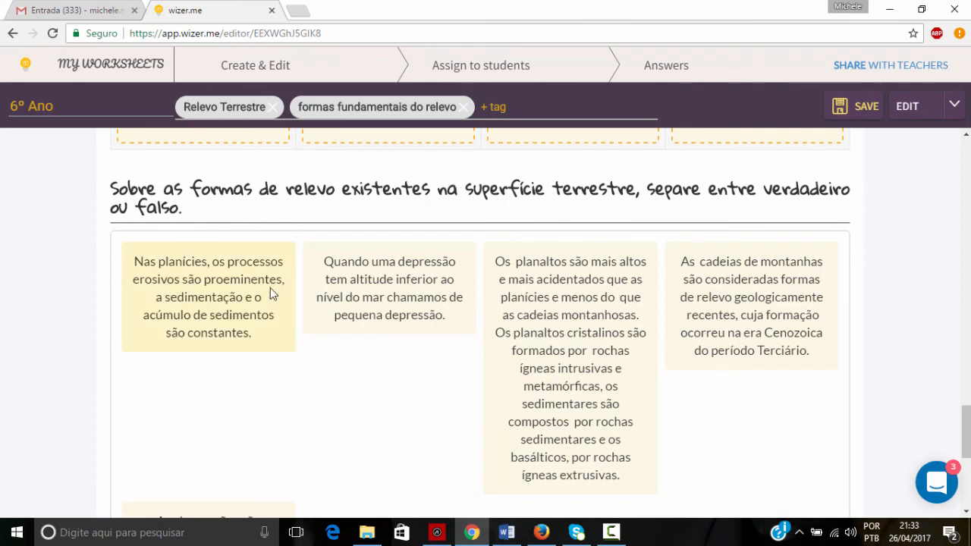
# Step: Sort the "Os planaltos são mais altos..." statement into "Verdadeiro" in the preview
pyautogui.moveTo(581, 354)
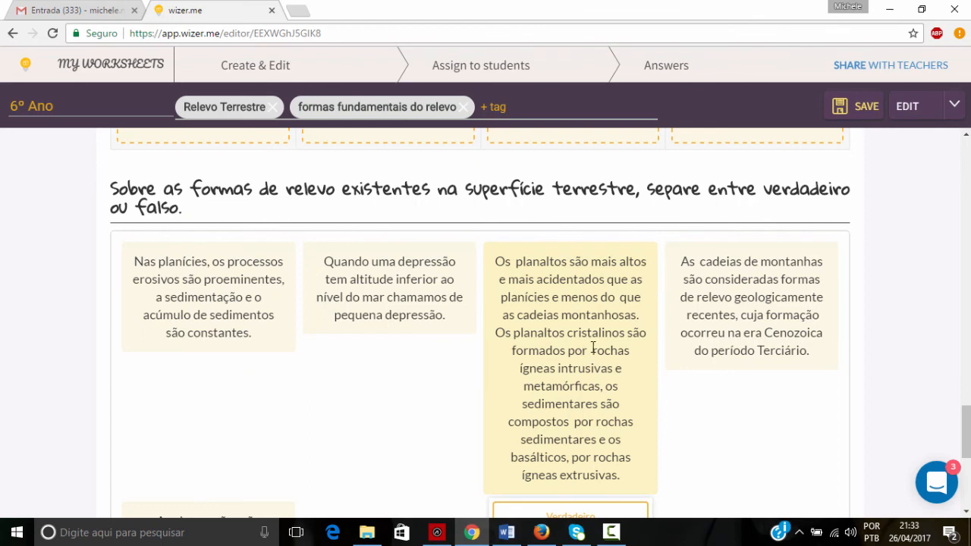
pyautogui.scroll(-2, 592, 347)
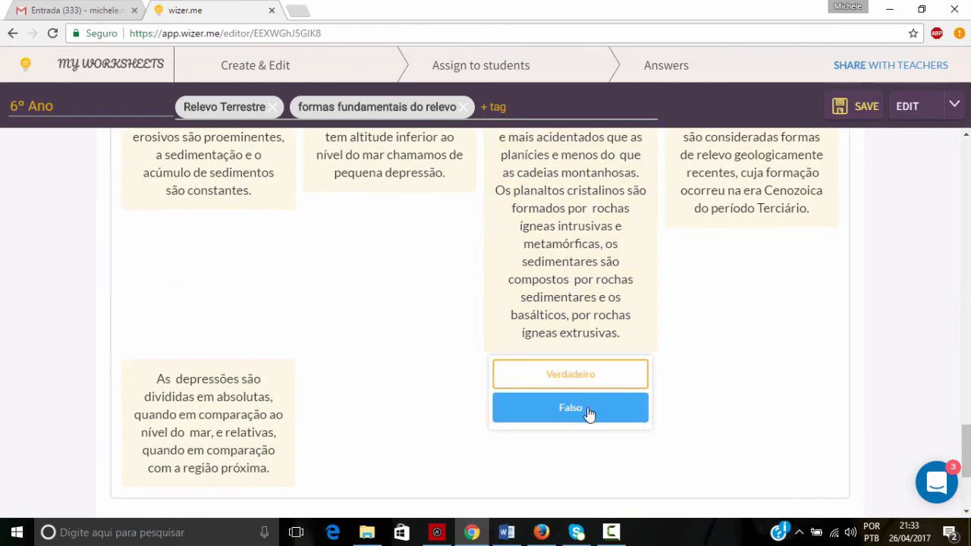
pyautogui.click(590, 384)
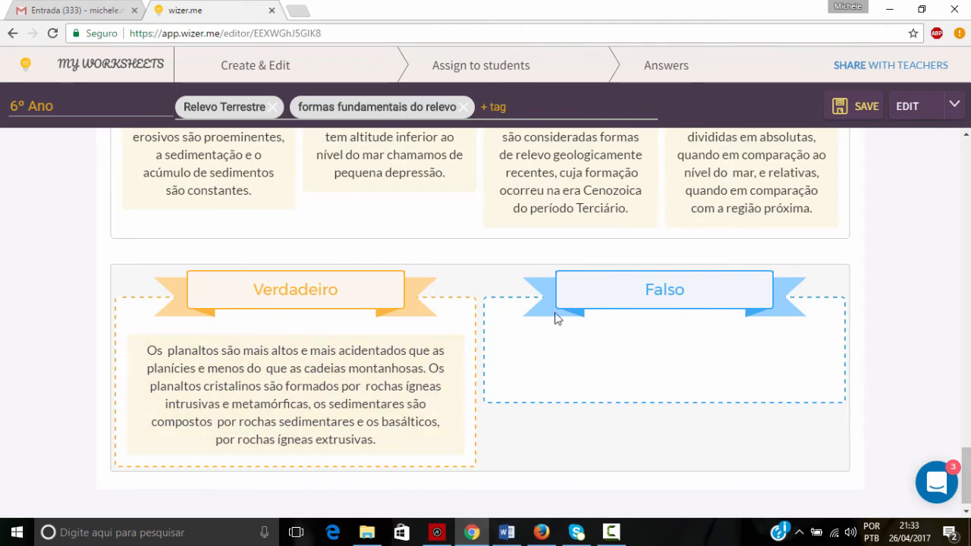
# Step: Sort the "Nas planícies" and "Quando uma depressão" statements into "Falso", and the "As cadeias de montanhas" and "As depressões" statements into "Verdadeiro"
pyautogui.scroll(2, 599, 345)
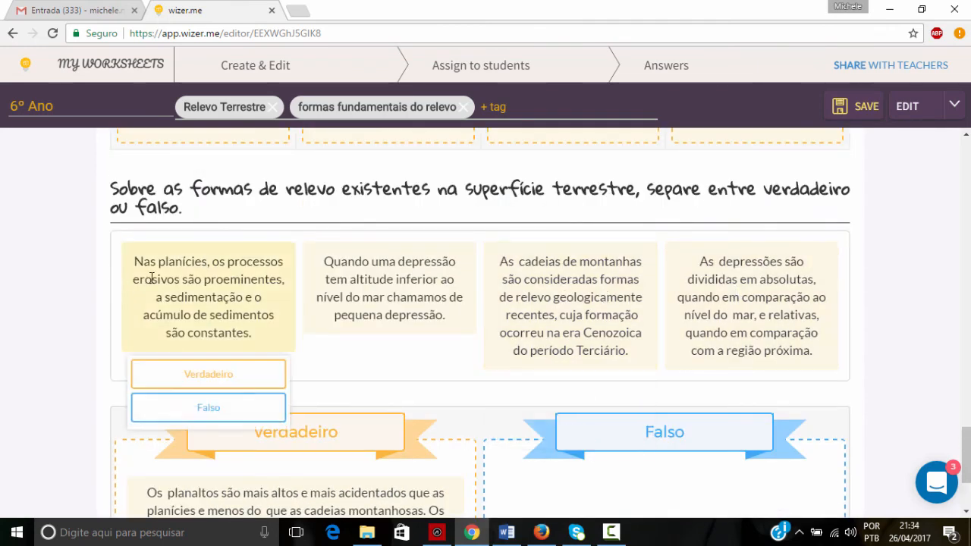
pyautogui.click(180, 407)
pyautogui.scroll(-1, 466, 381)
pyautogui.click(448, 325)
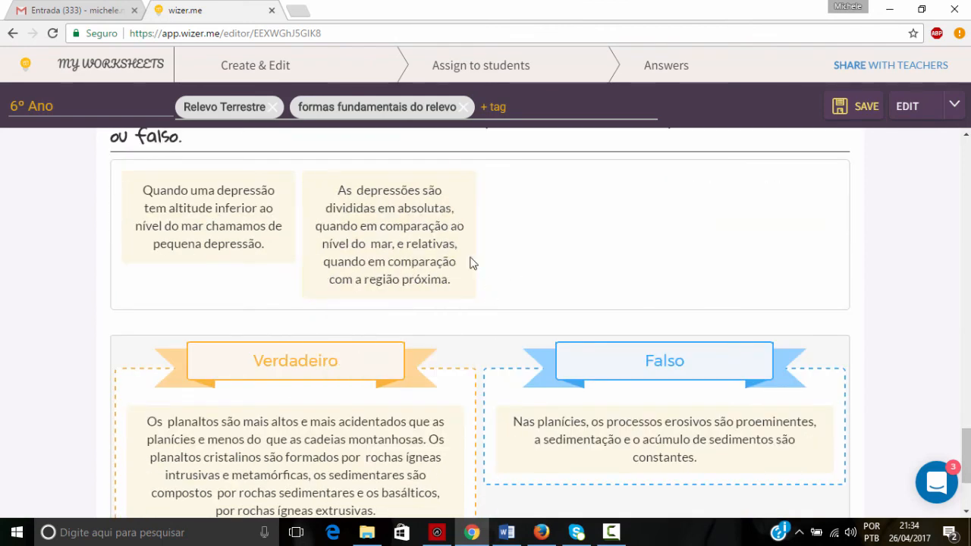
pyautogui.click(421, 323)
pyautogui.click(207, 248)
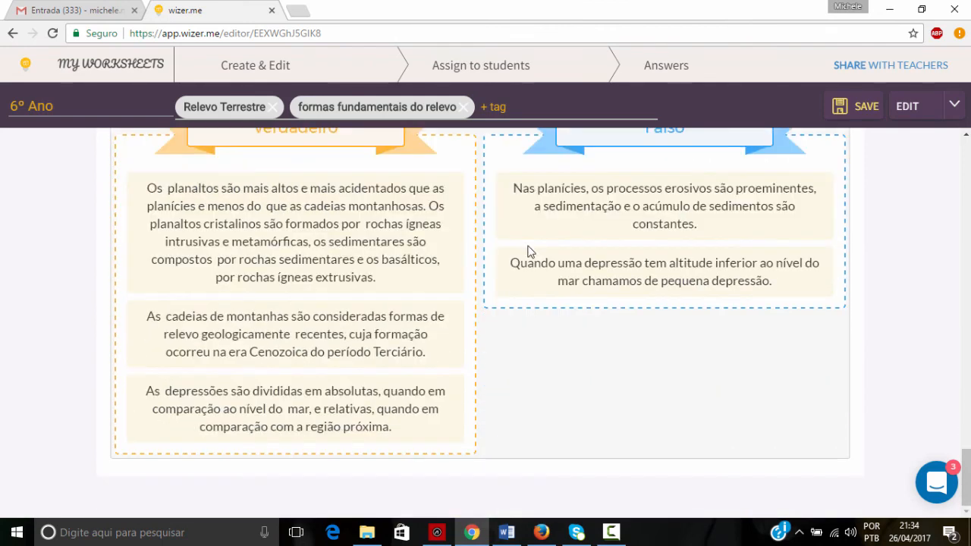